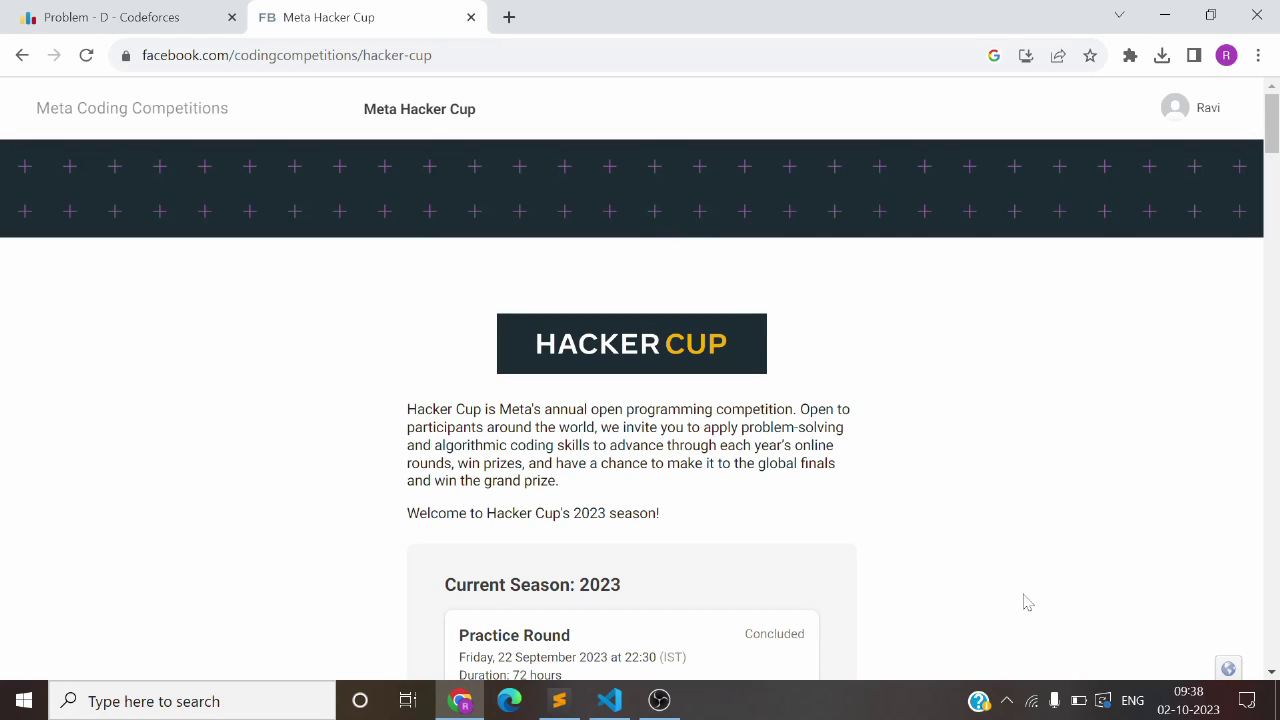
# Step: Browse the Hacker Cup home page and open the 2023 Round 1 contest page
pyautogui.scroll(-6, 840, 601)
pyautogui.scroll(6, 840, 601)
pyautogui.scroll(-3, 903, 522)
pyautogui.scroll(3, 903, 522)
pyautogui.scroll(-3, 903, 522)
pyautogui.scroll(3, 903, 522)
pyautogui.scroll(-2, 903, 522)
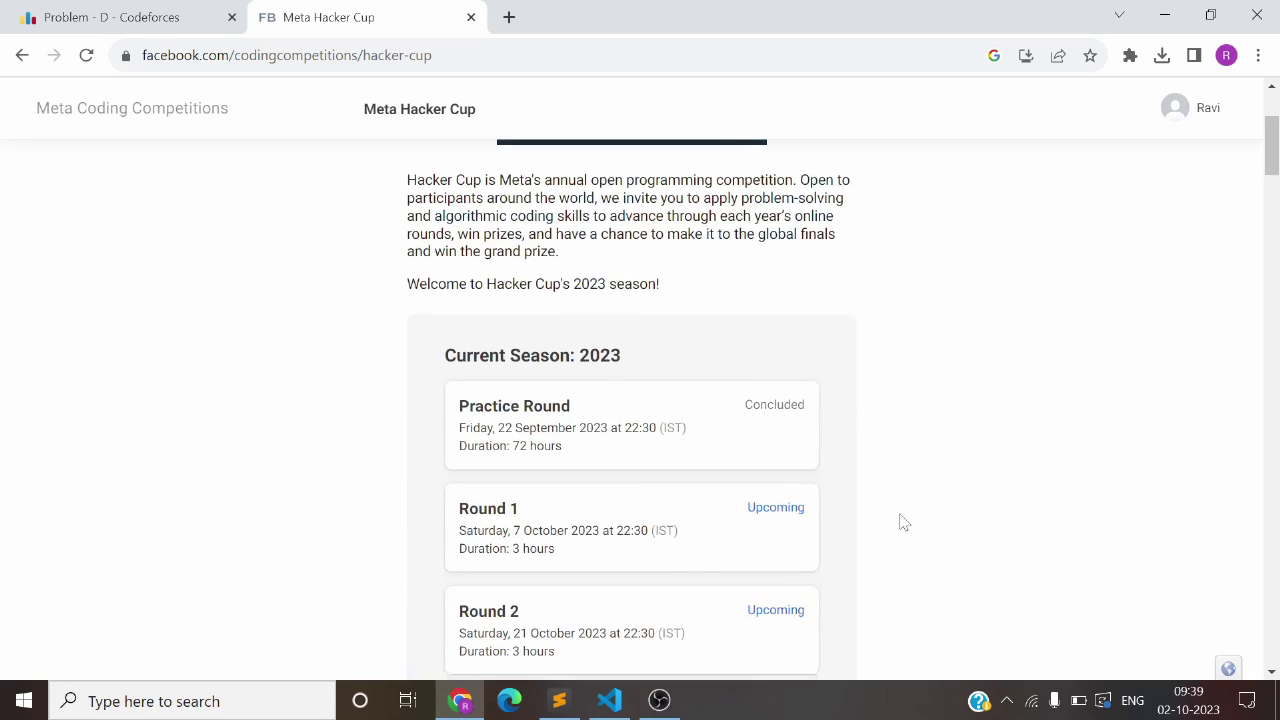
pyautogui.scroll(-2, 900, 523)
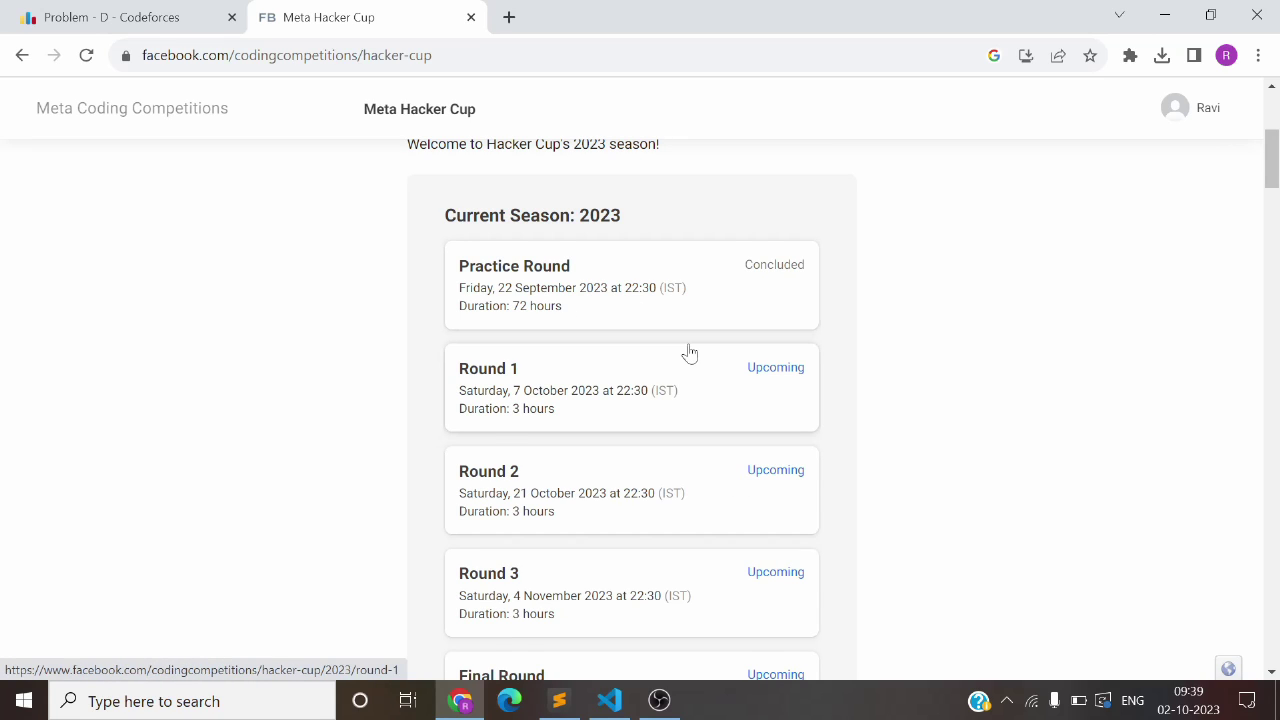
pyautogui.scroll(-1, 690, 352)
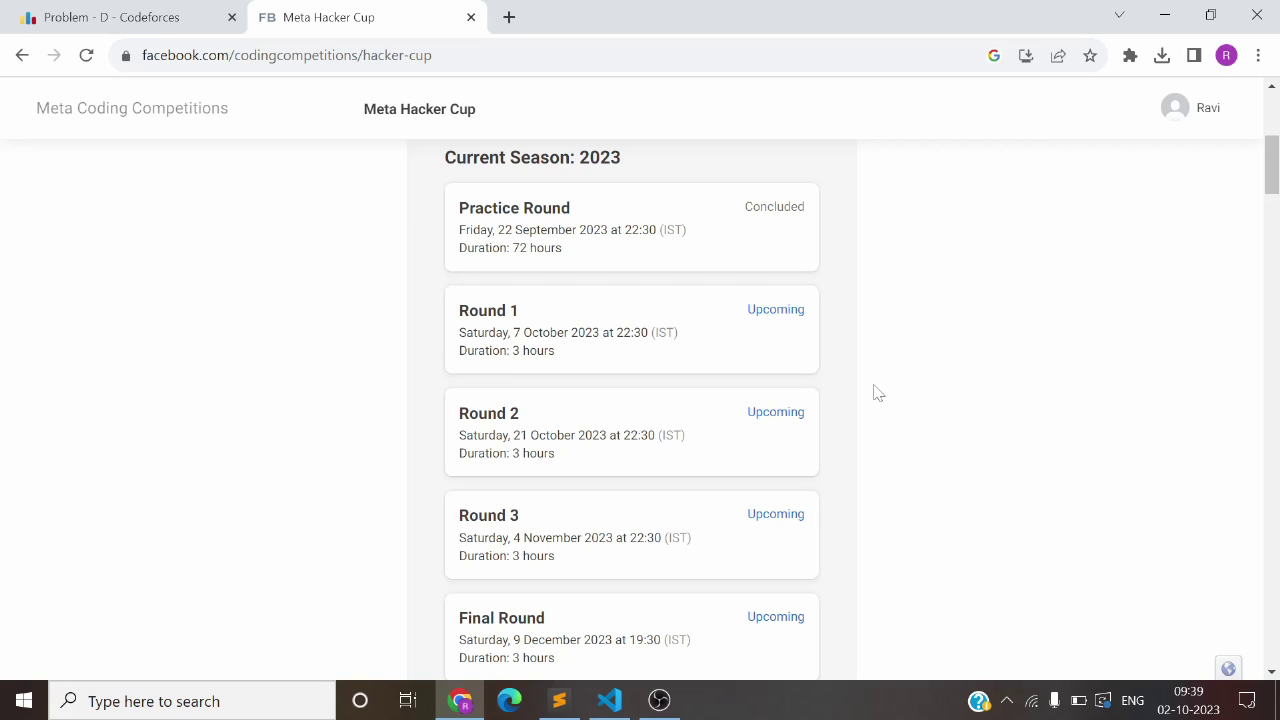
pyautogui.scroll(-1, 875, 392)
pyautogui.scroll(1, 875, 392)
pyautogui.scroll(-1, 875, 392)
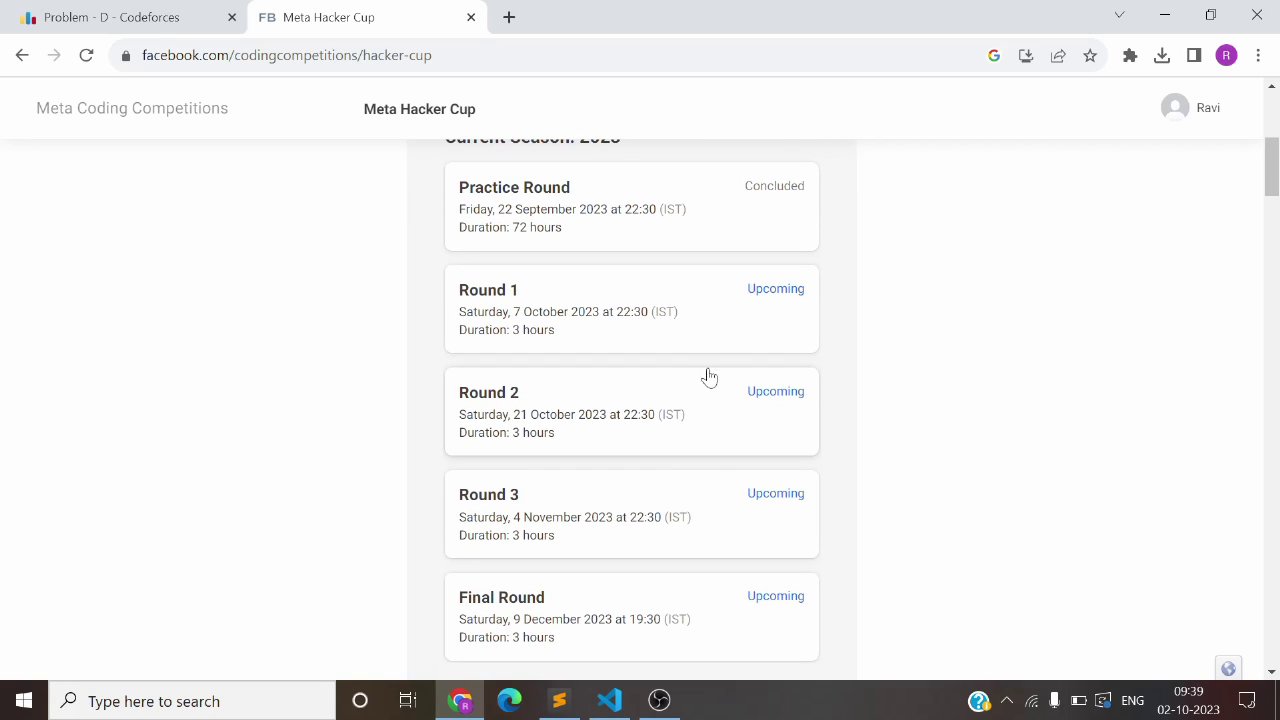
pyautogui.scroll(-1, 736, 371)
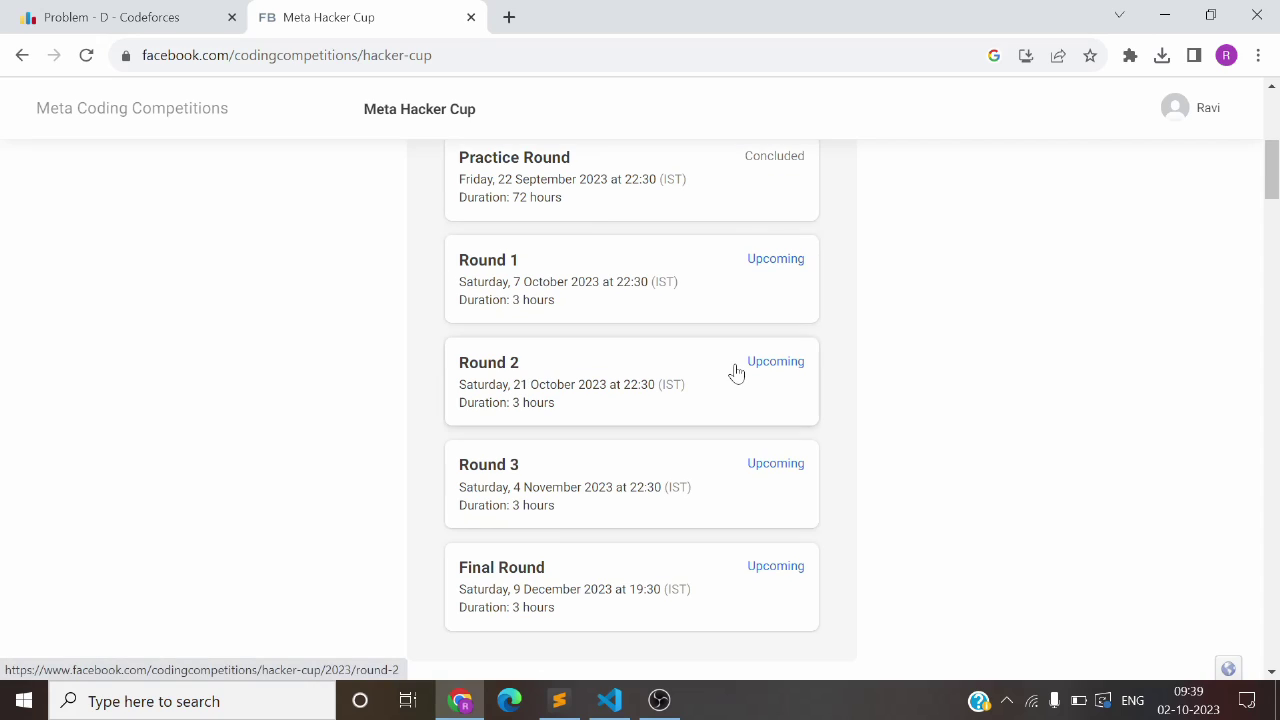
pyautogui.scroll(-1, 736, 372)
pyautogui.click(620, 308)
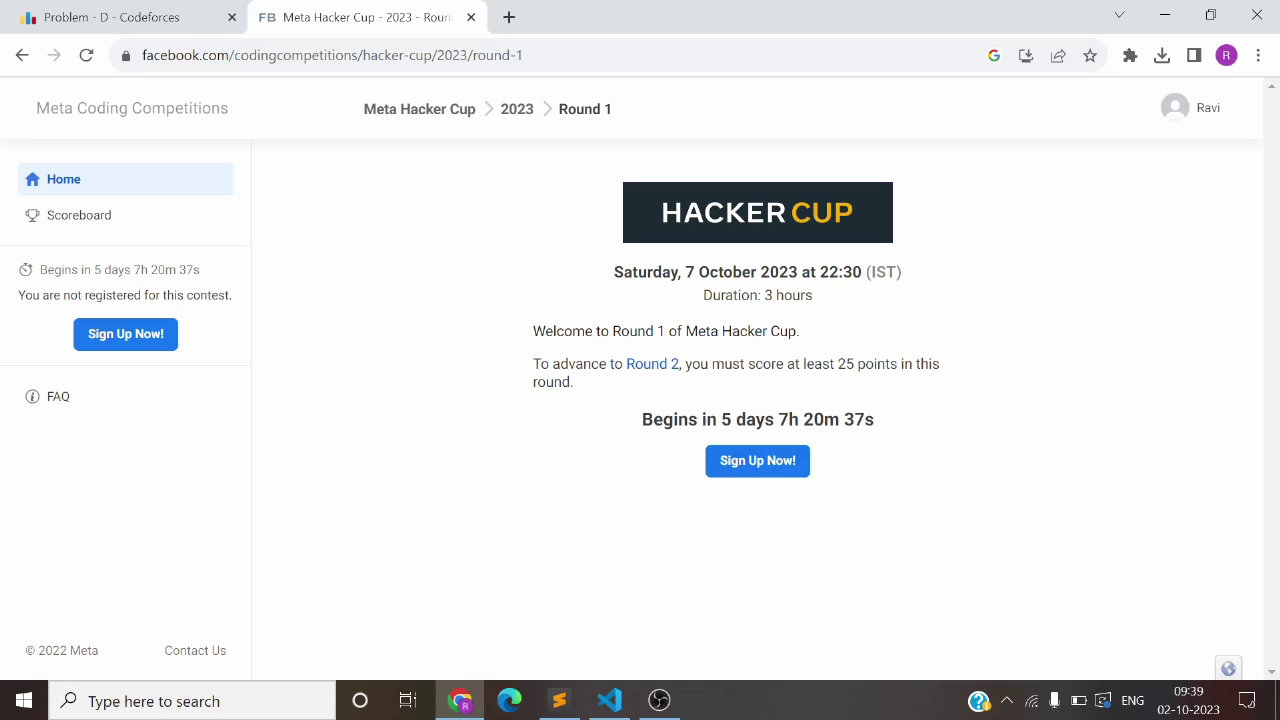
# Step: Highlight the 2023 Round 1 paragraph about advancing to Round 2
pyautogui.tripleClick(579, 364)
pyautogui.click(579, 364)
pyautogui.tripleClick(579, 364)
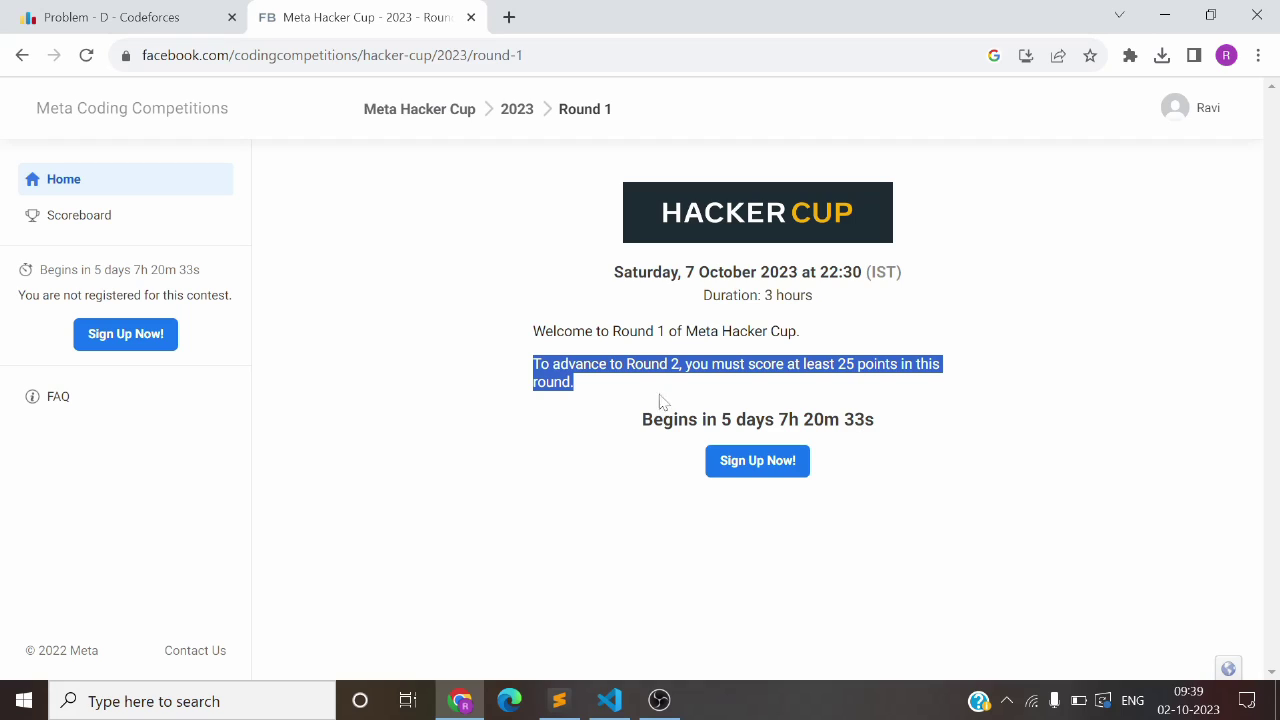
pyautogui.click(600, 352)
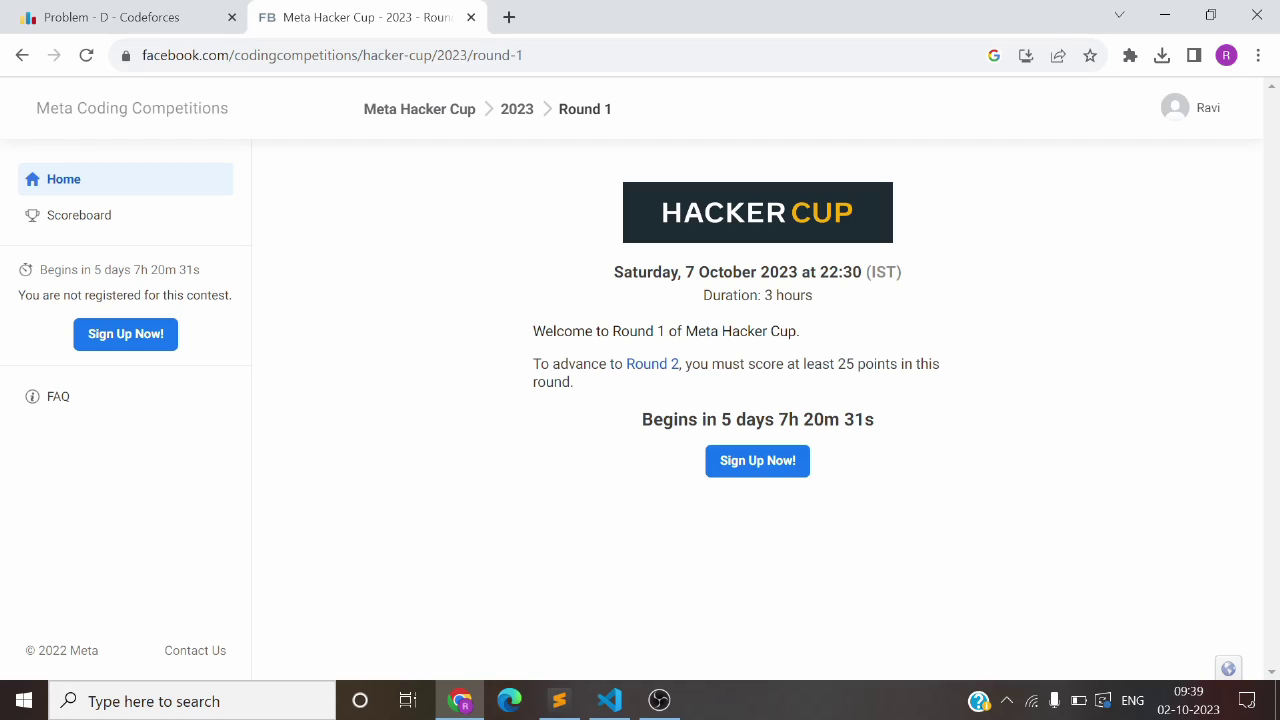
# Step: Look over the 2023 season page, then return to the main Hacker Cup page
pyautogui.click(508, 112)
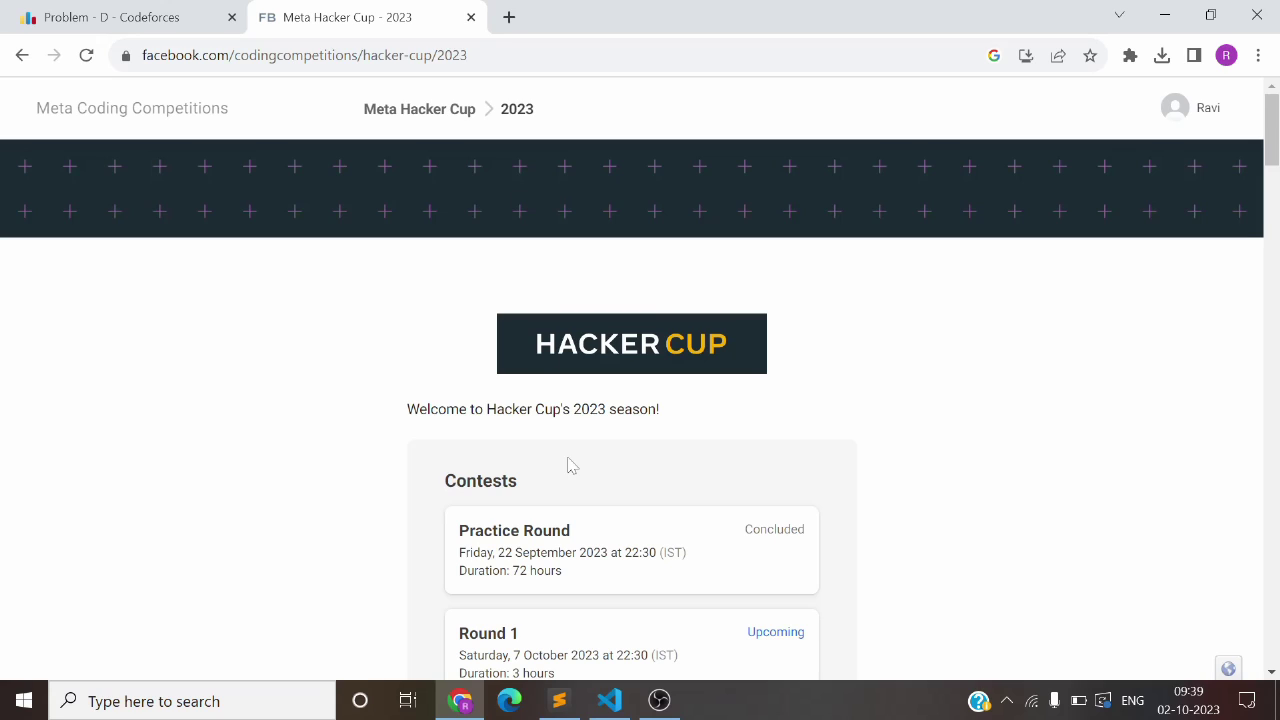
pyautogui.scroll(-4, 570, 465)
pyautogui.scroll(2, 569, 466)
pyautogui.scroll(-1, 569, 466)
pyautogui.scroll(-3, 568, 577)
pyautogui.scroll(-7, 568, 577)
pyautogui.scroll(8, 568, 577)
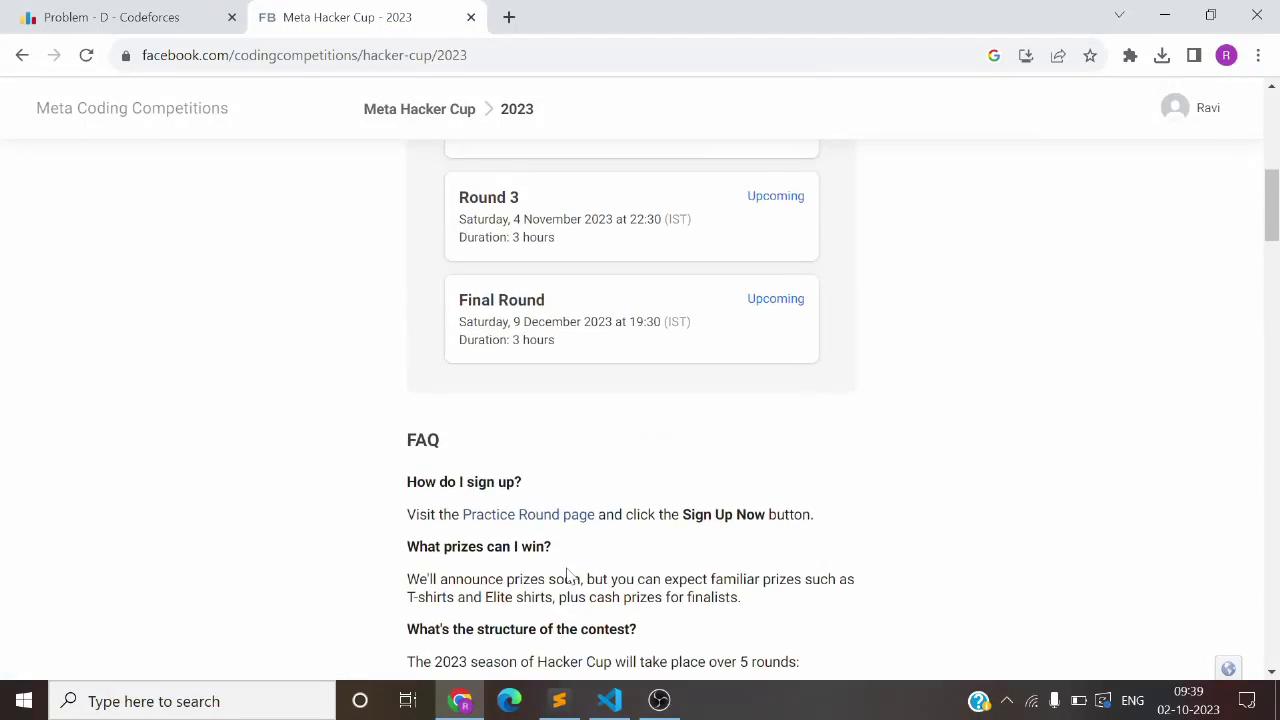
pyautogui.scroll(3, 567, 578)
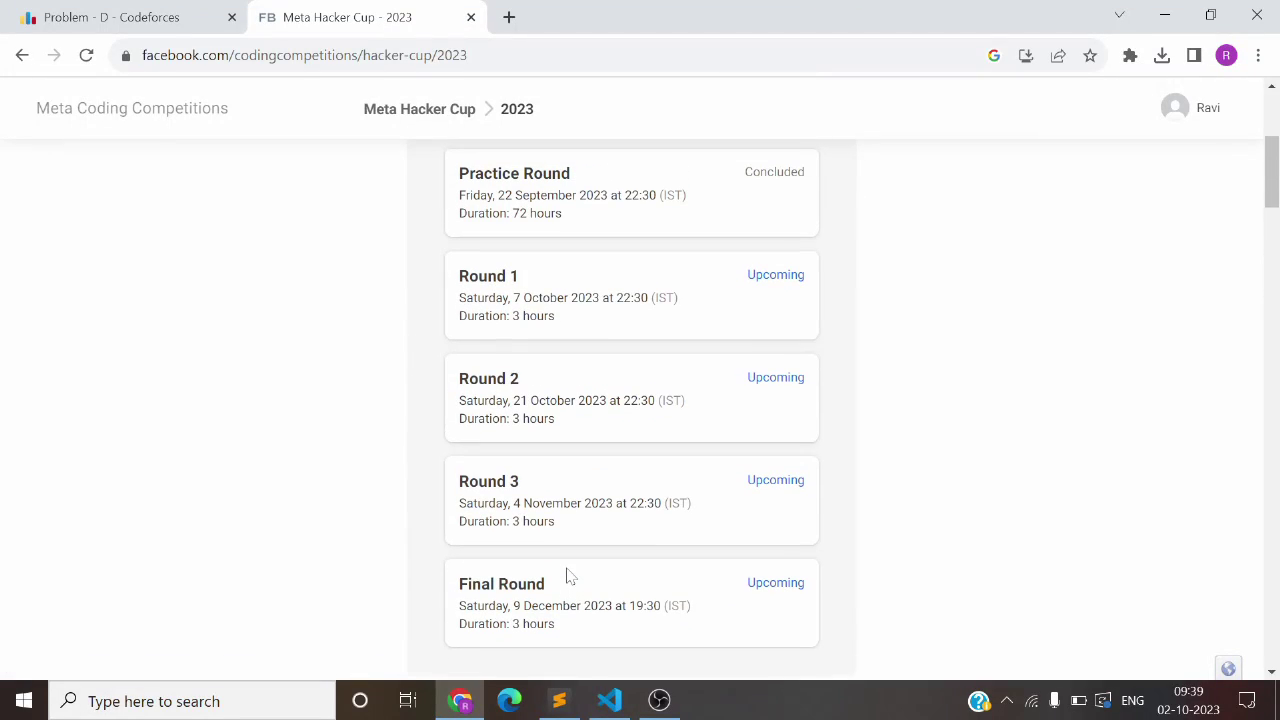
pyautogui.click(455, 115)
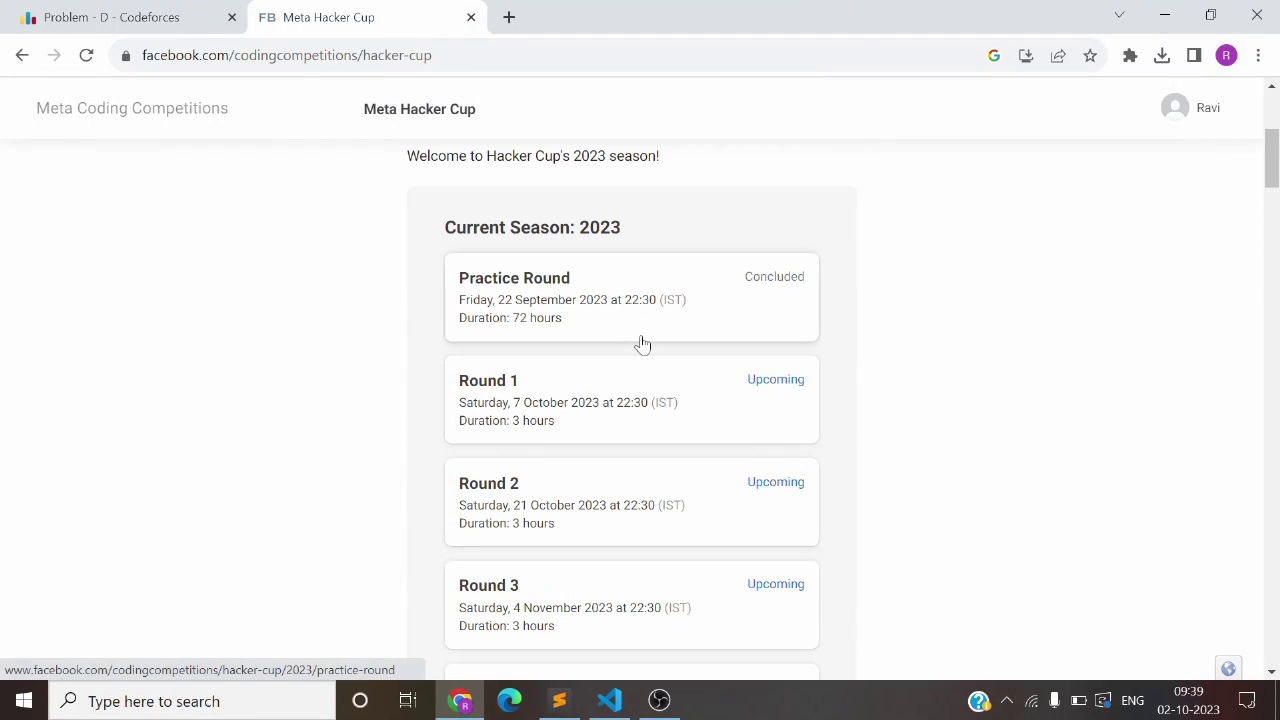
# Step: Open the 2022 past-season page from the Hacker Cup home page
pyautogui.scroll(-1, 643, 343)
pyautogui.scroll(-10, 640, 343)
pyautogui.scroll(4, 640, 343)
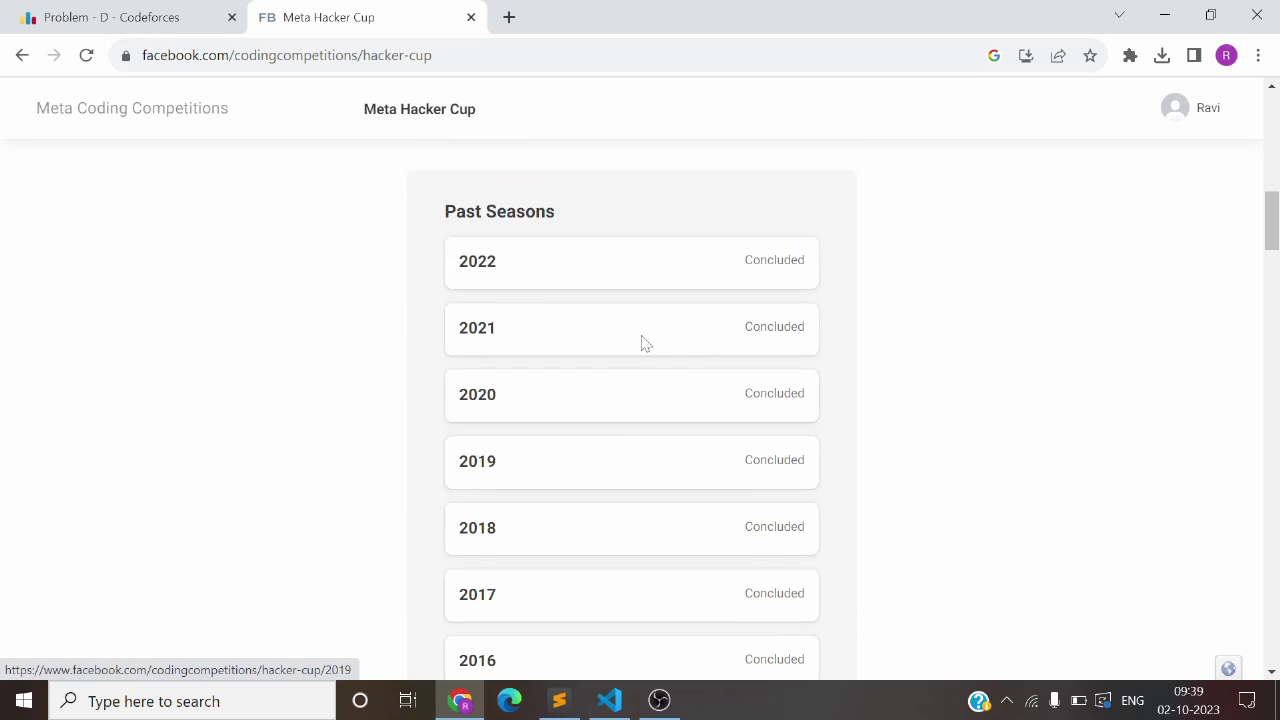
pyautogui.click(483, 337)
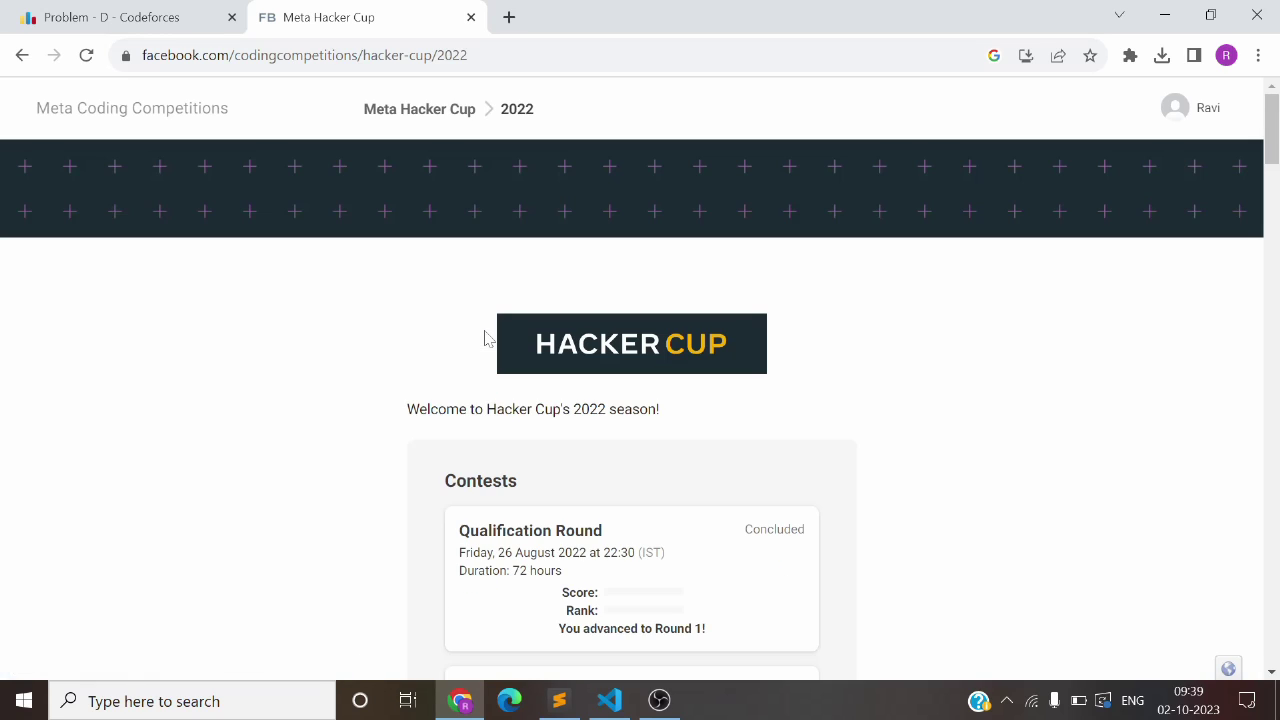
# Step: View the 2022 Qualification Round, then open 2022 Round 1 showing a 10 / 100 score
pyautogui.click(630, 414)
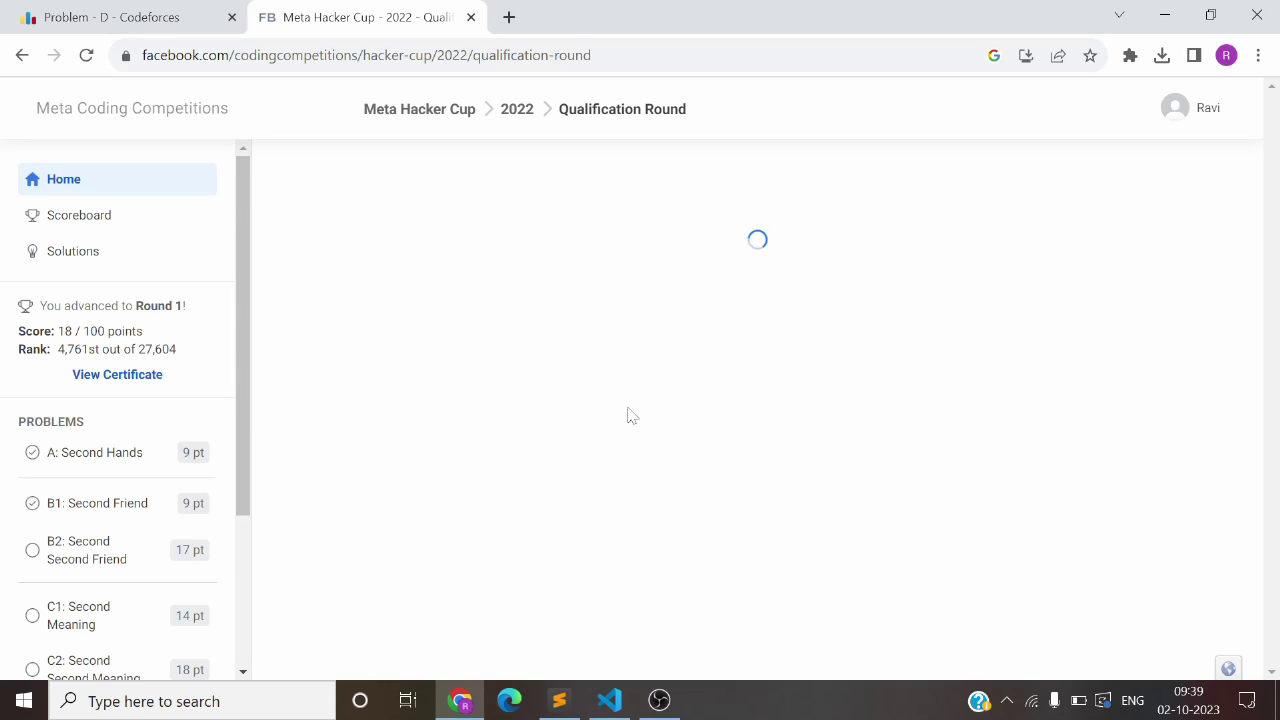
pyautogui.scroll(-2, 757, 400)
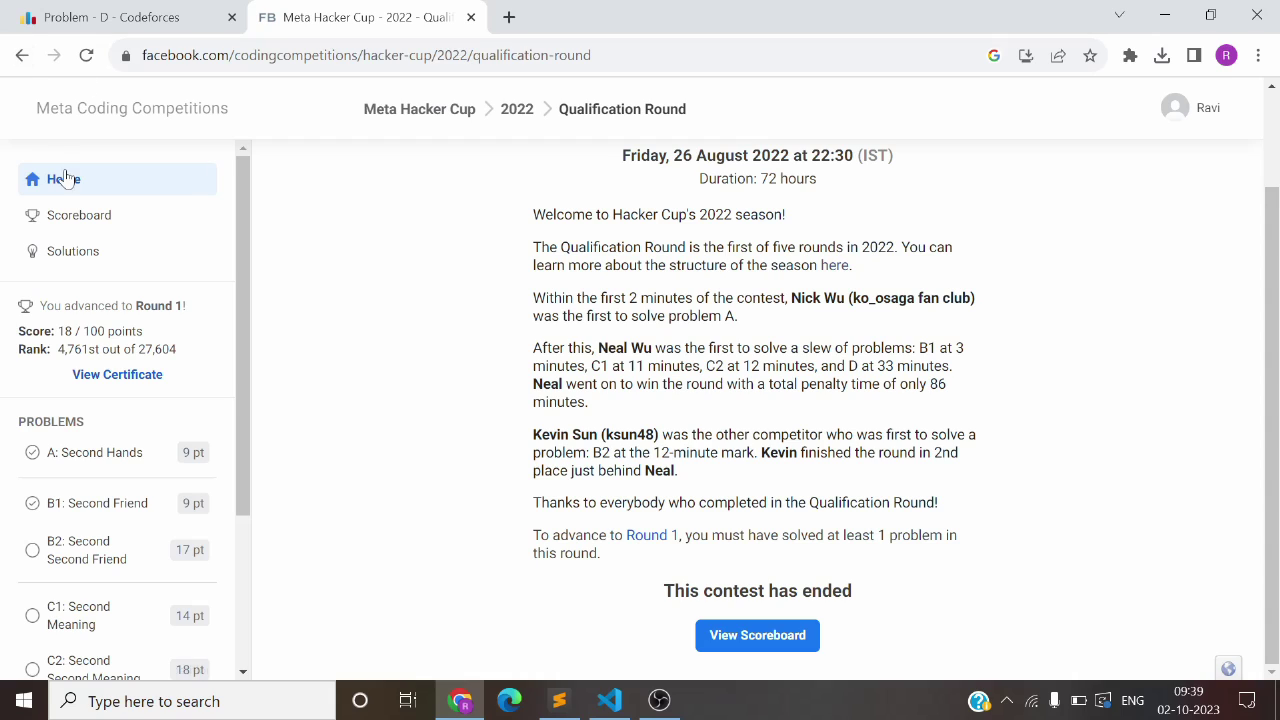
pyautogui.click(20, 54)
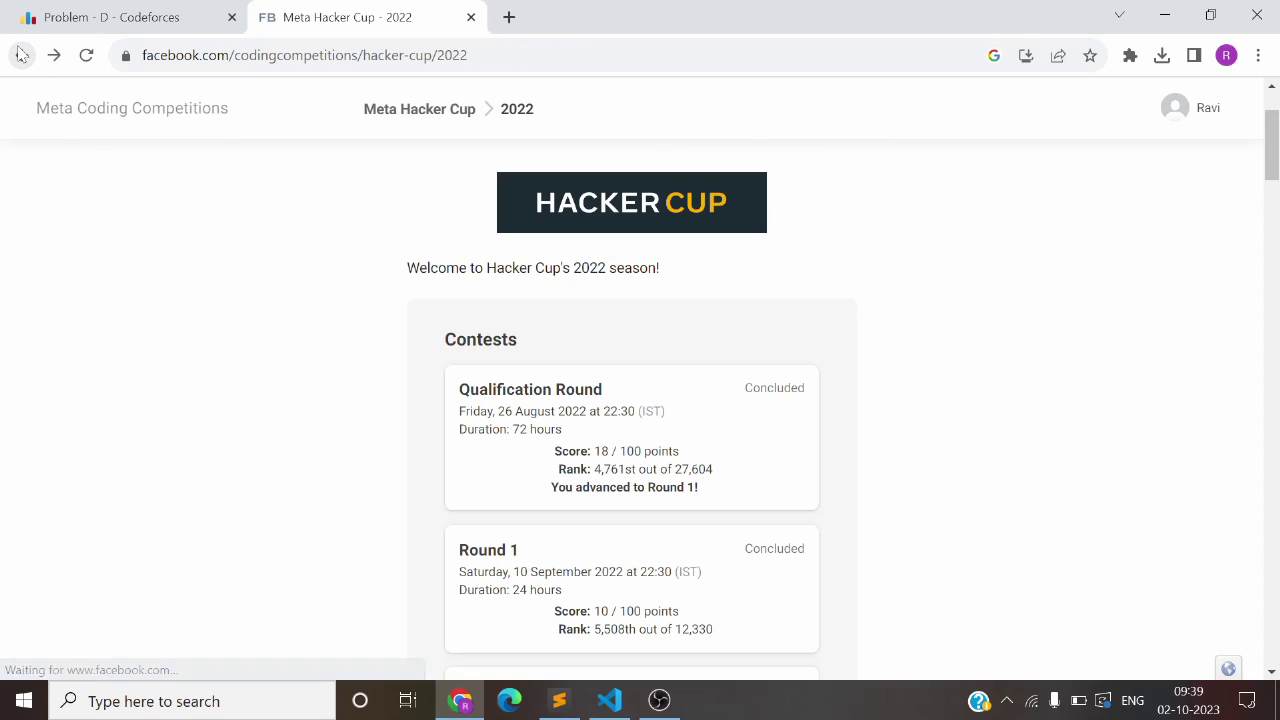
pyautogui.scroll(-3, 437, 294)
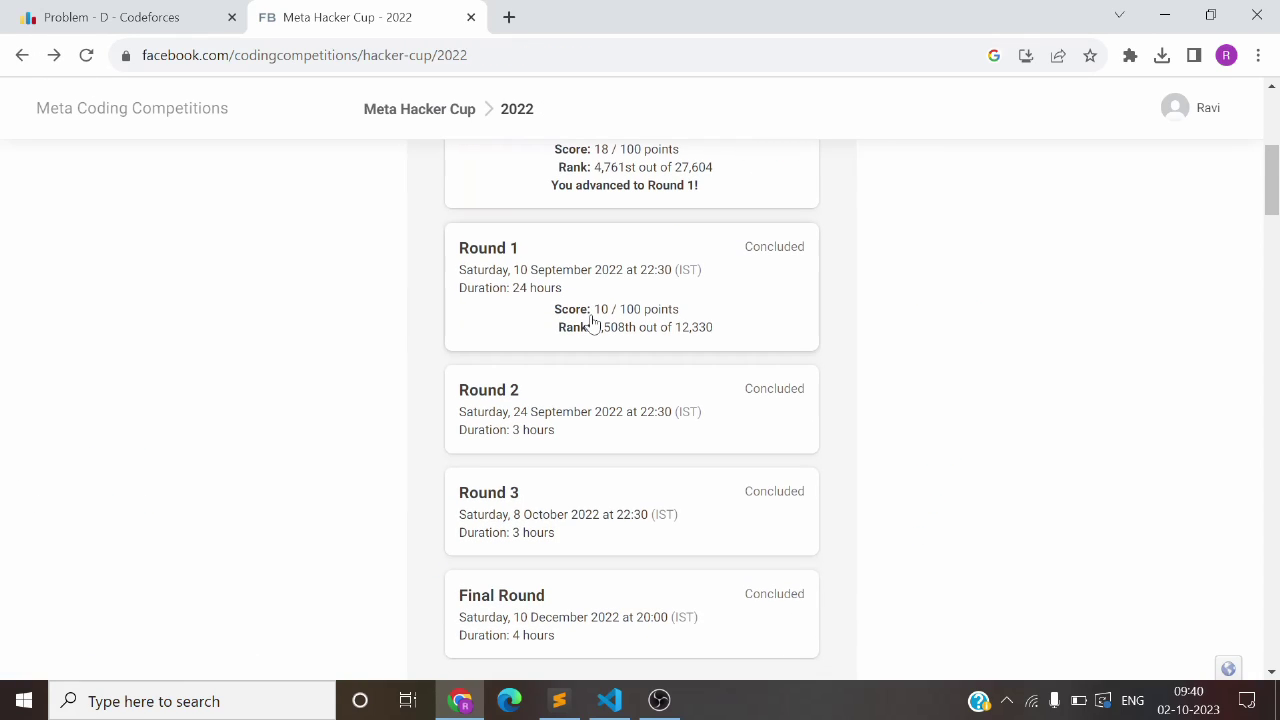
pyautogui.click(676, 296)
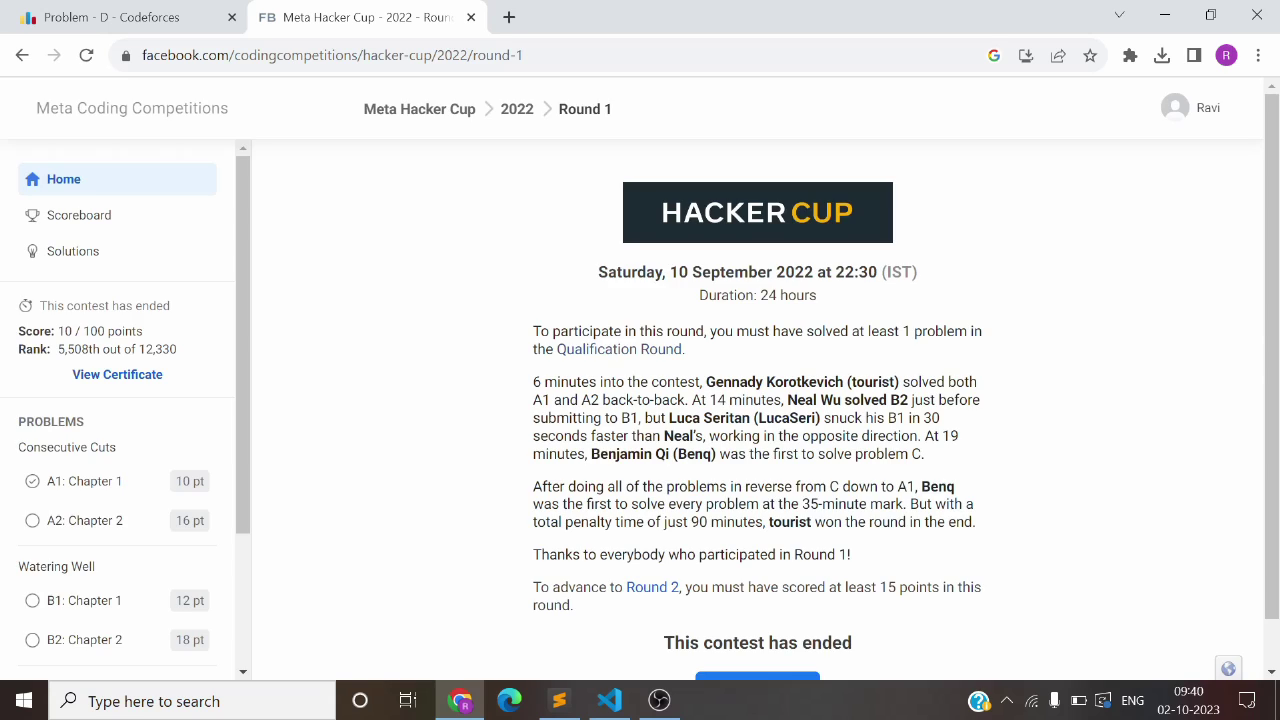
pyautogui.scroll(-1, 668, 402)
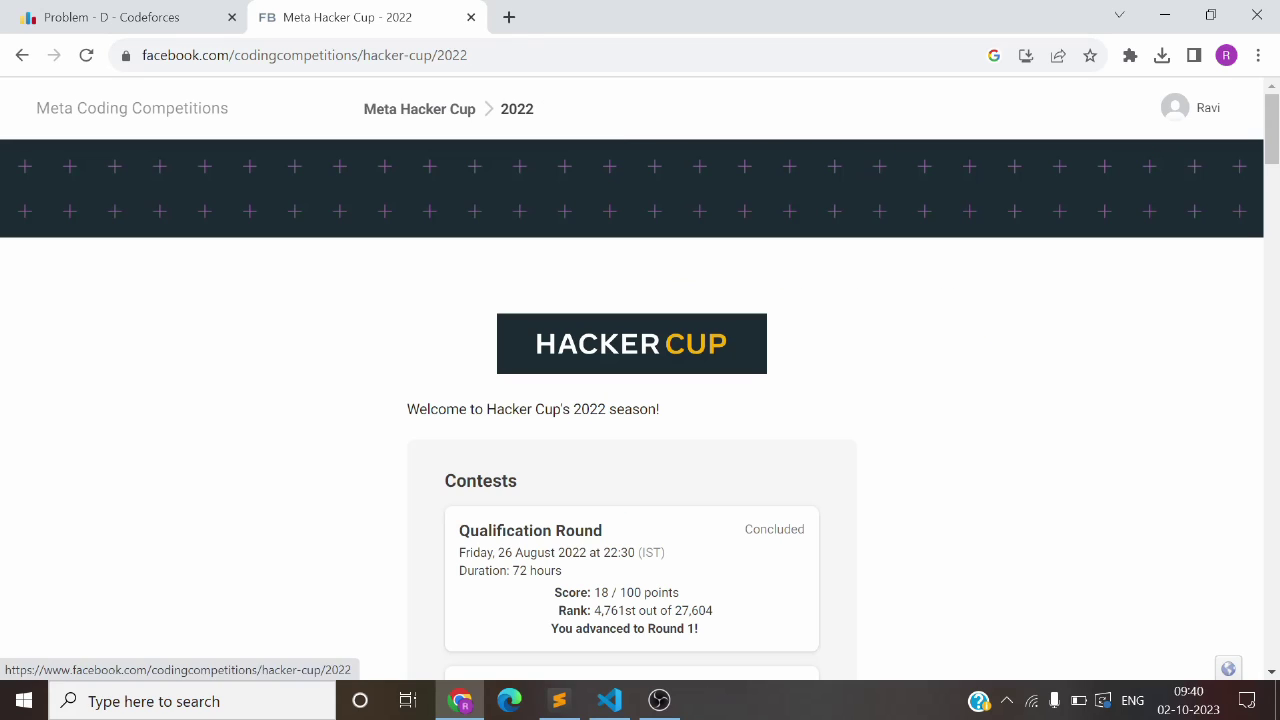
# Step: Return to the Hacker Cup home page and browse its season listings
pyautogui.scroll(-5, 516, 425)
pyautogui.scroll(5, 516, 425)
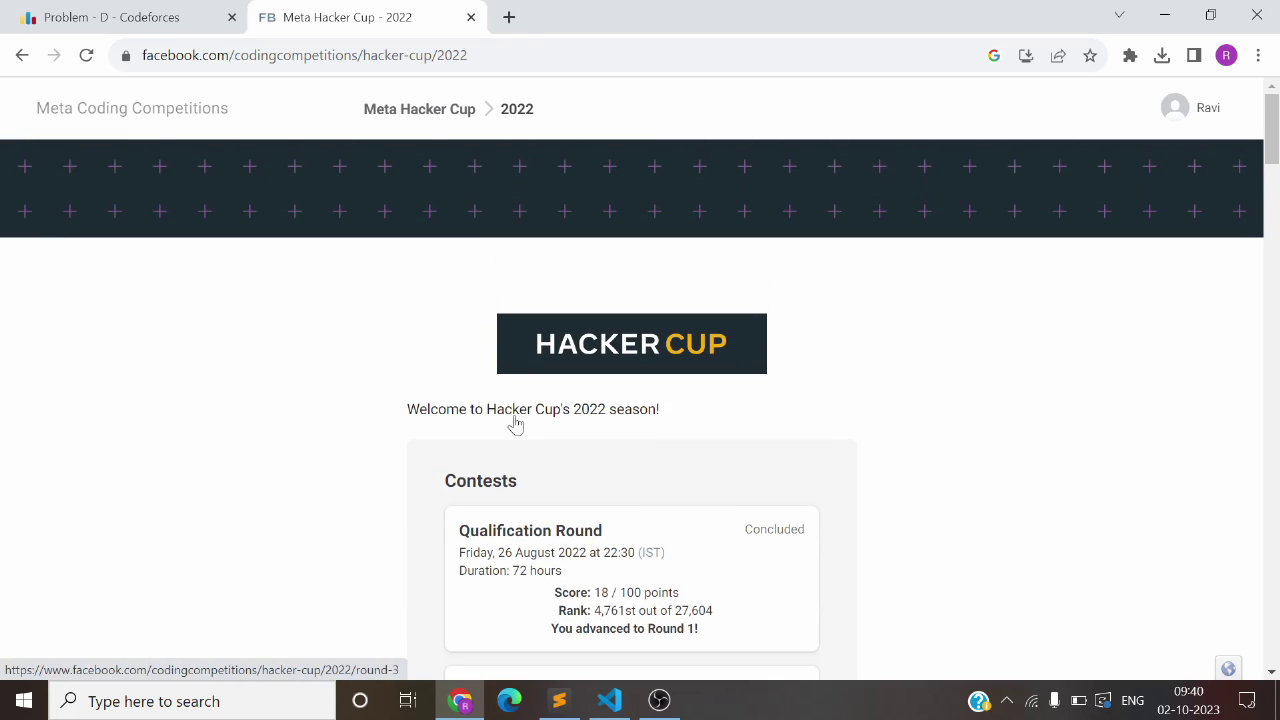
pyautogui.click(414, 112)
pyautogui.scroll(-4, 606, 405)
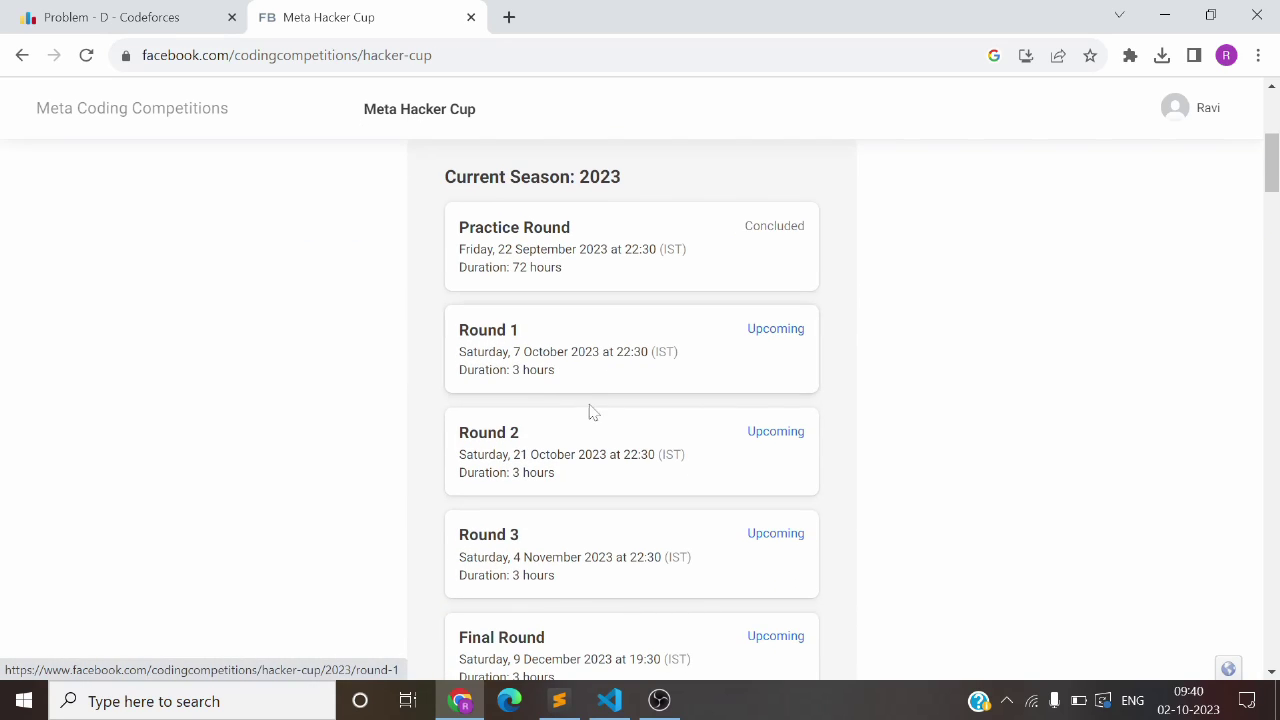
pyautogui.scroll(-1, 580, 375)
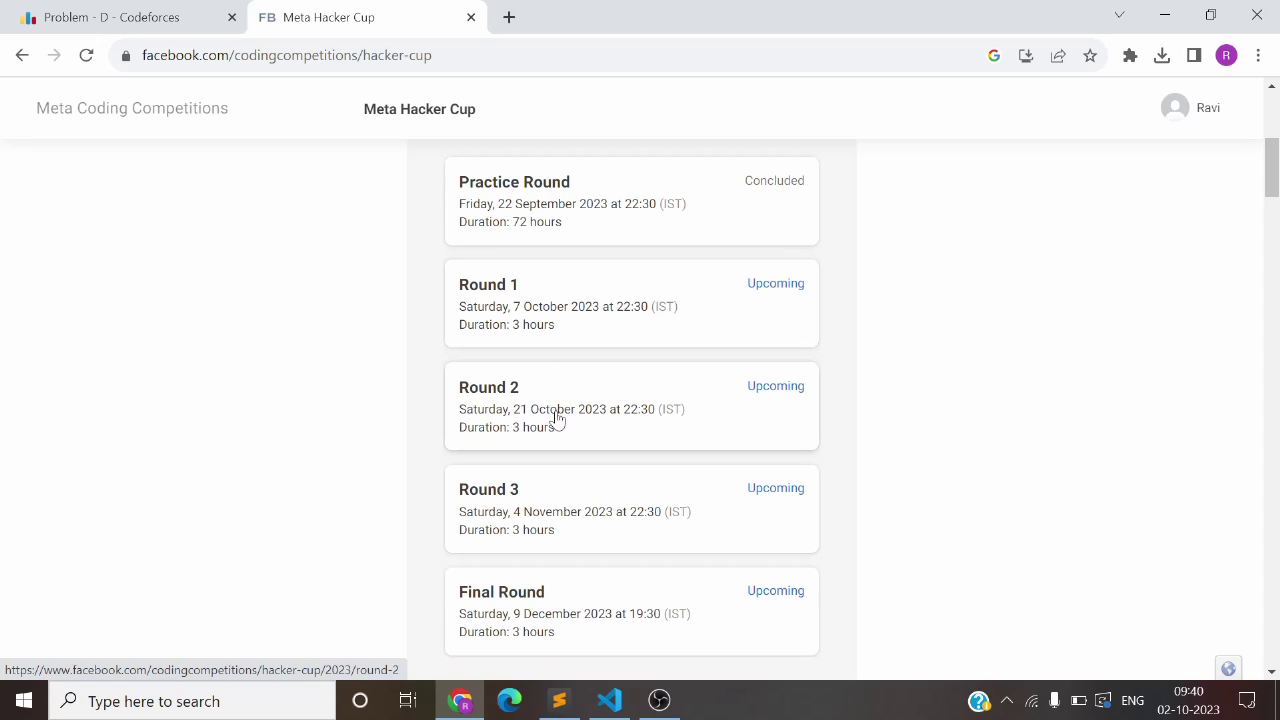
pyautogui.scroll(-1, 554, 414)
pyautogui.scroll(-1, 554, 443)
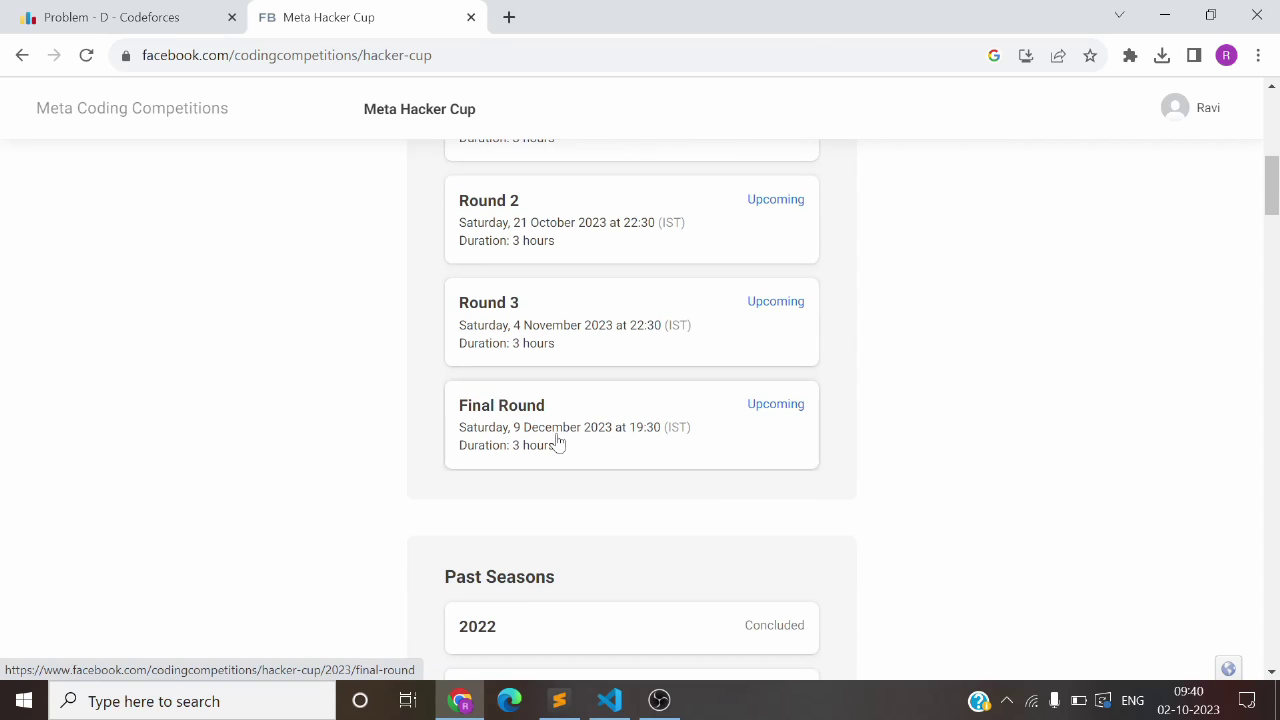
pyautogui.scroll(5, 530, 458)
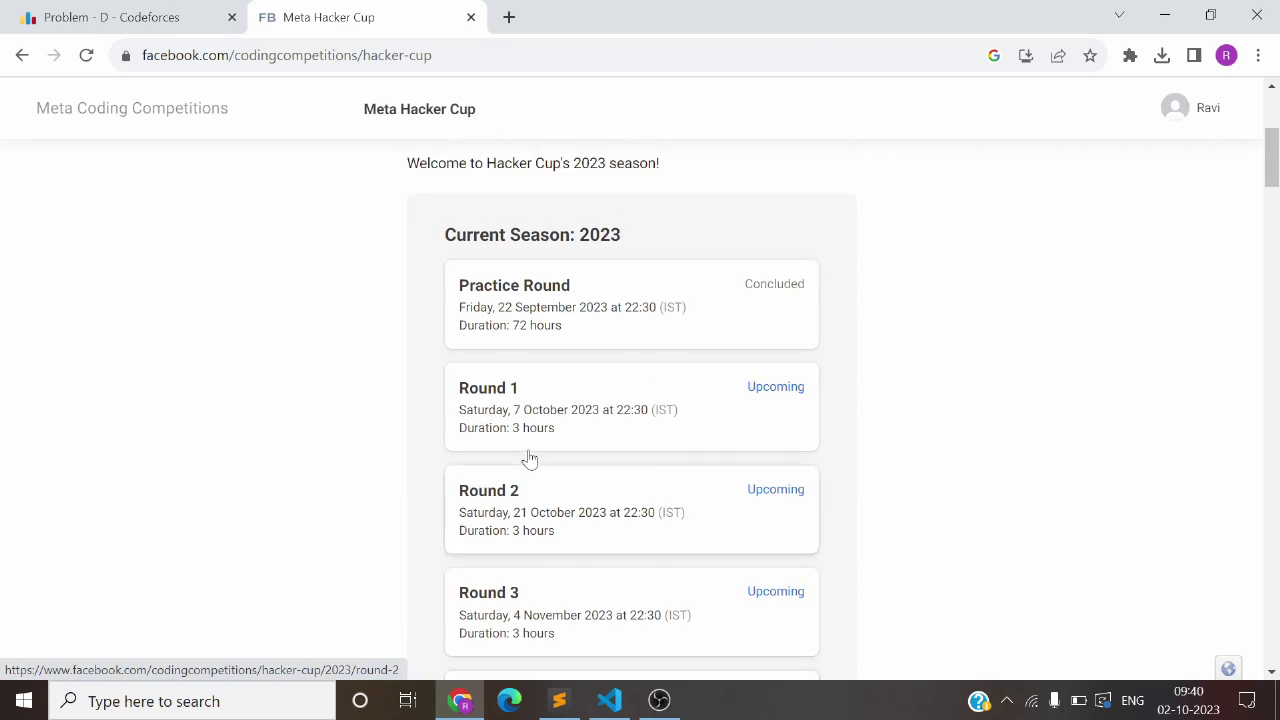
pyautogui.scroll(2, 530, 458)
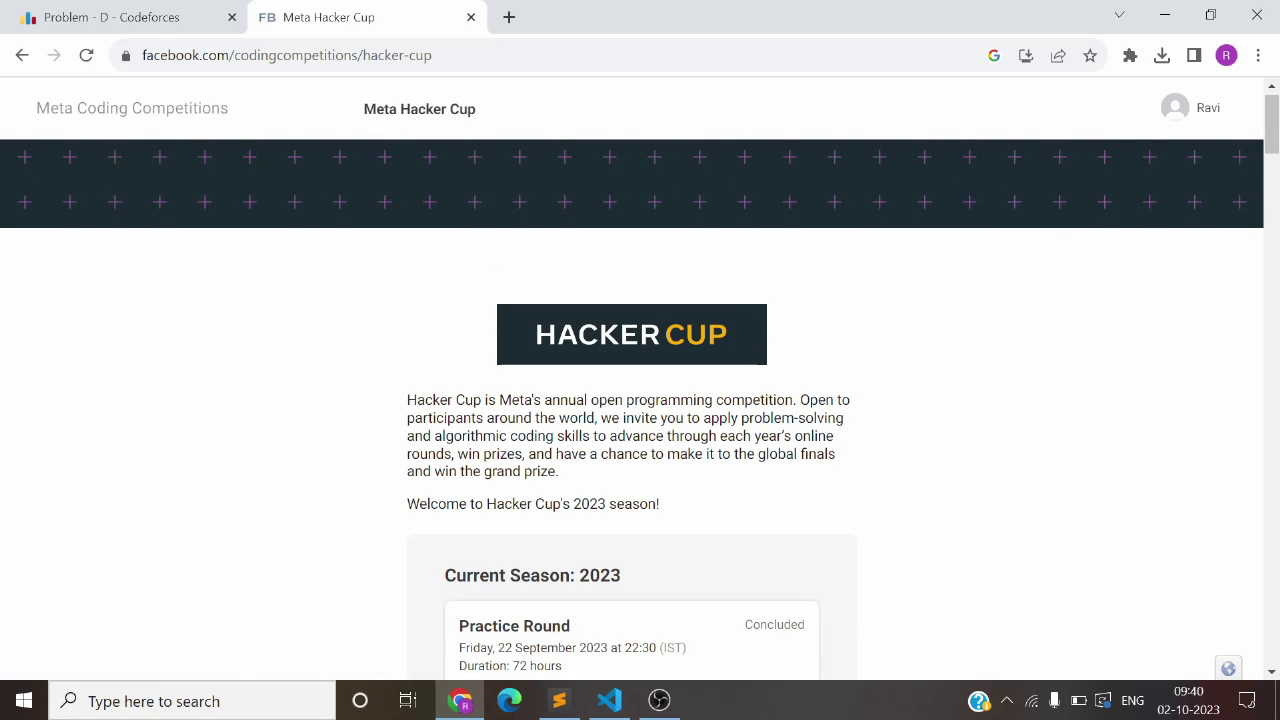
# Step: Open the Practice Round card under Current Season: 2023
pyautogui.scroll(-2, 571, 466)
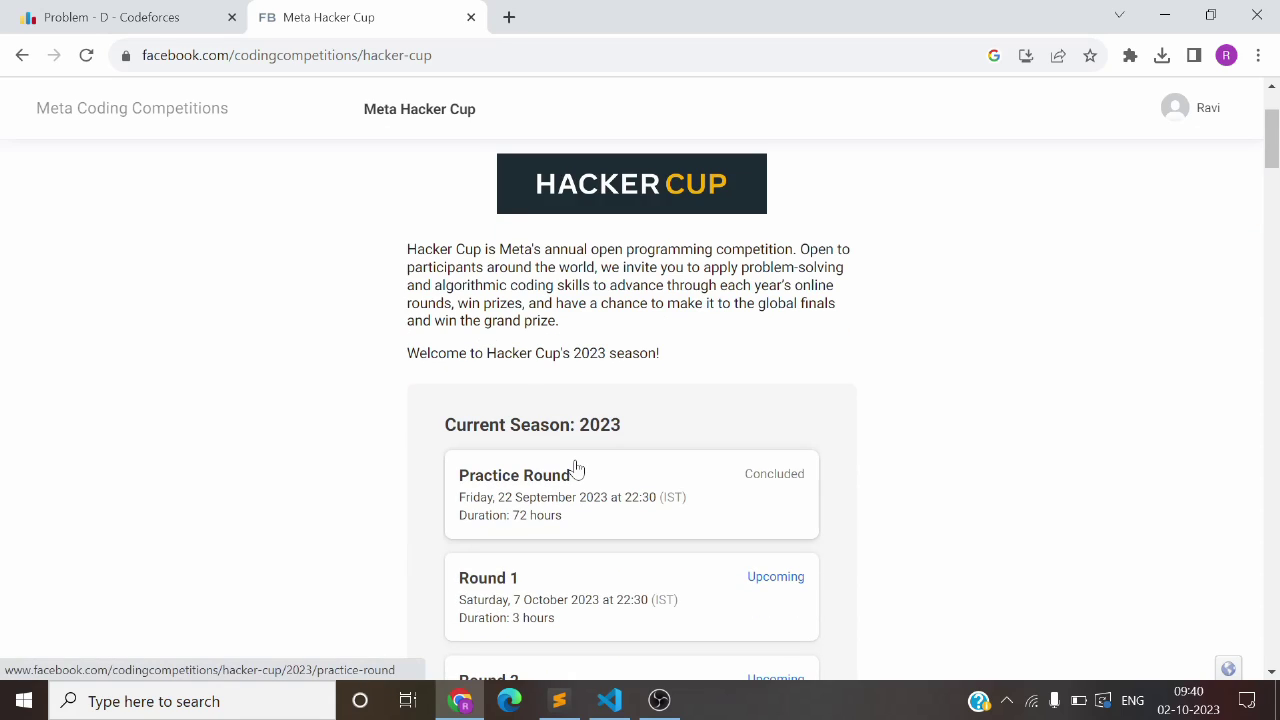
pyautogui.scroll(-1, 576, 468)
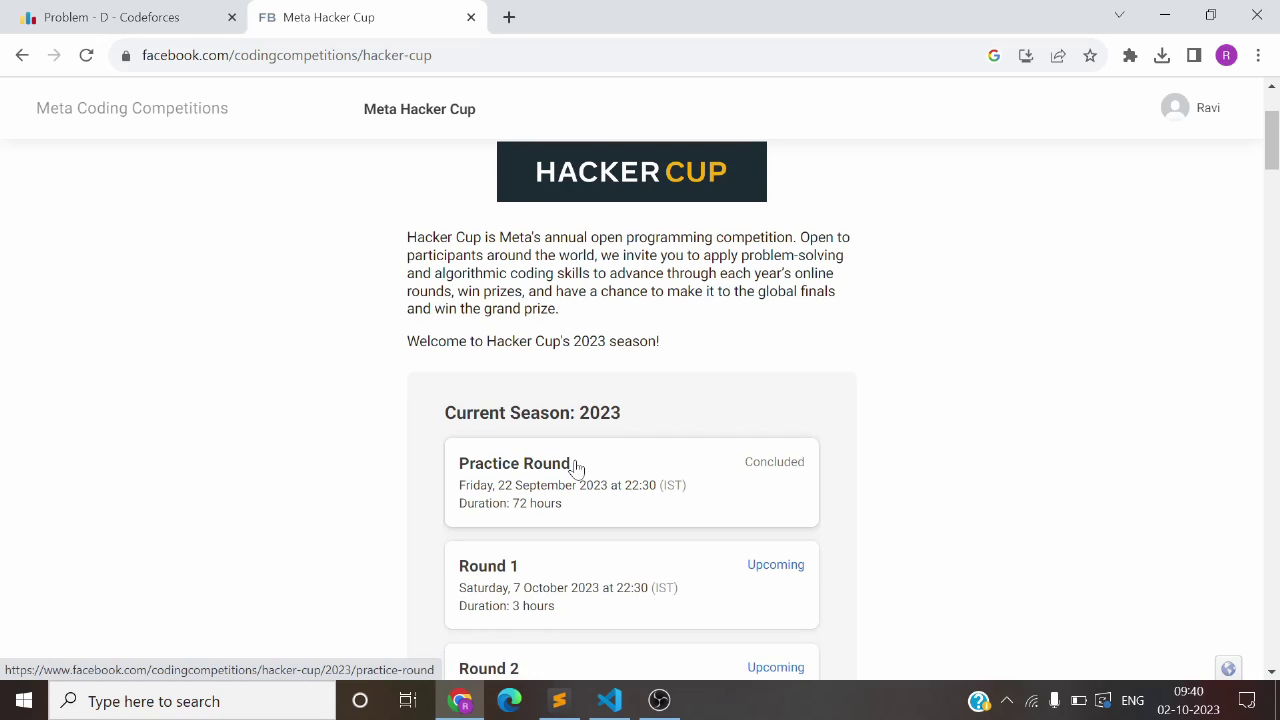
pyautogui.scroll(-1, 576, 468)
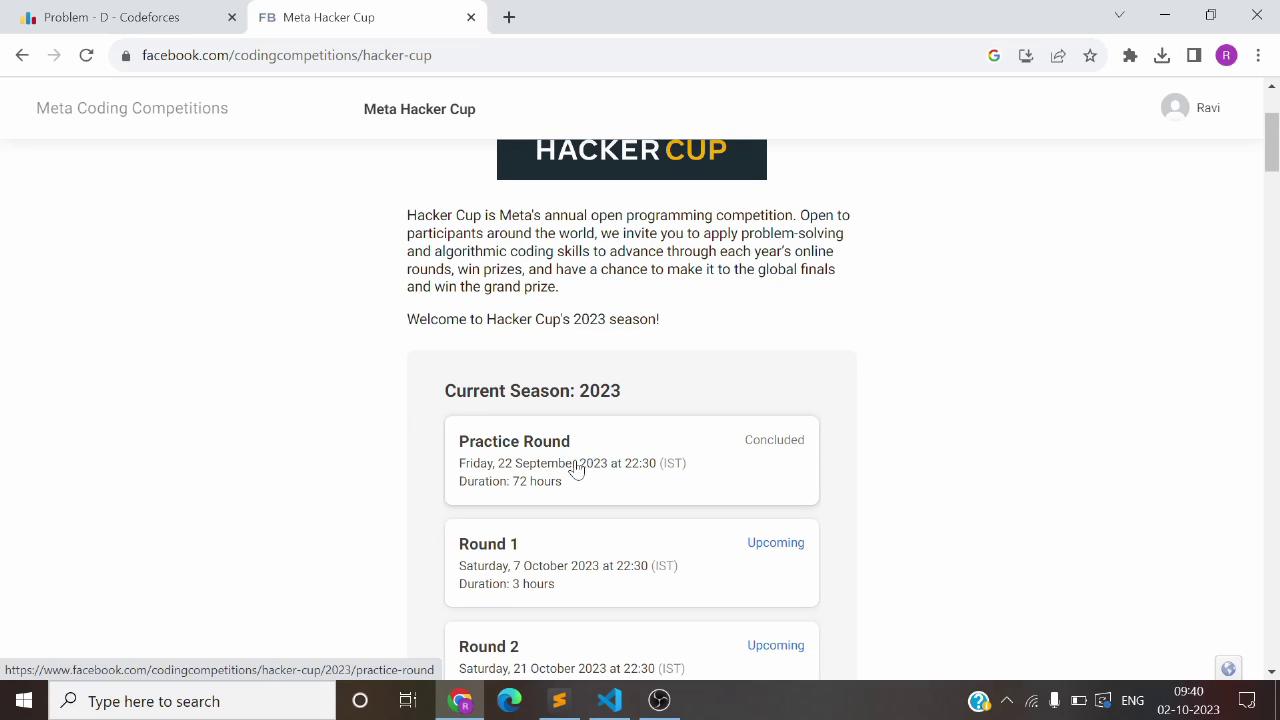
pyautogui.scroll(-4, 576, 468)
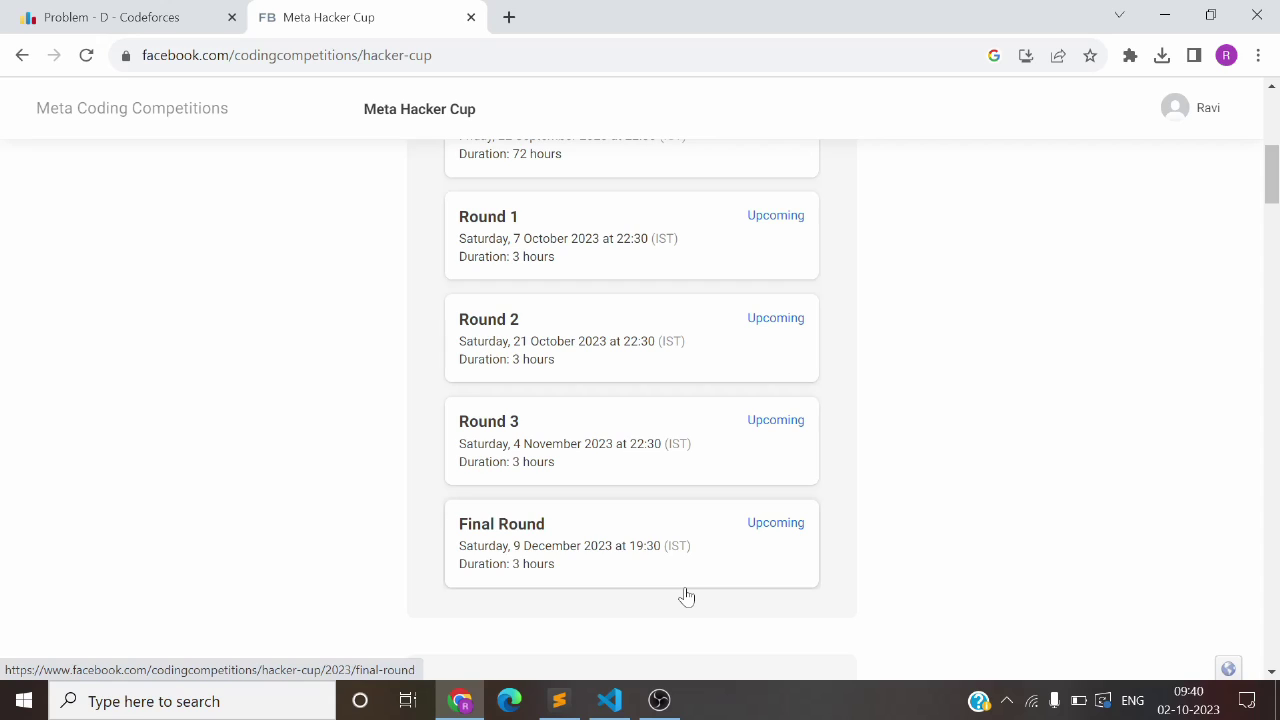
pyautogui.scroll(4, 669, 394)
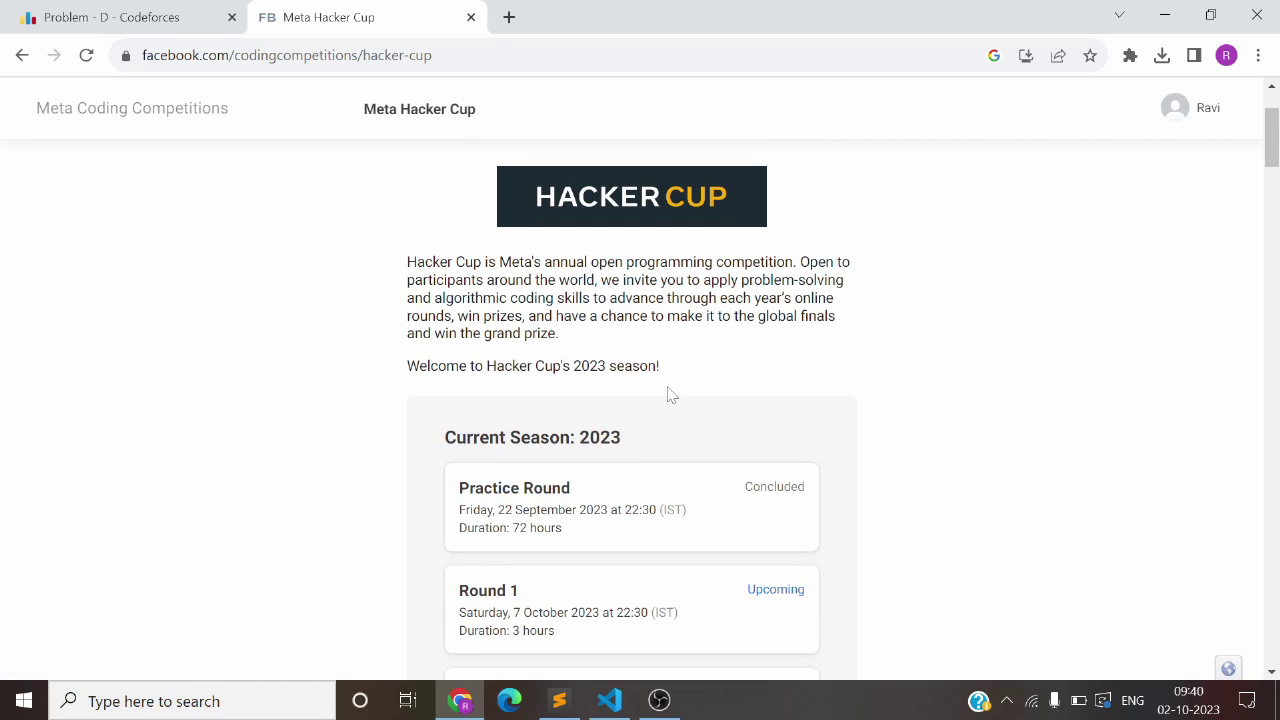
pyautogui.scroll(-1, 669, 394)
pyautogui.scroll(3, 669, 394)
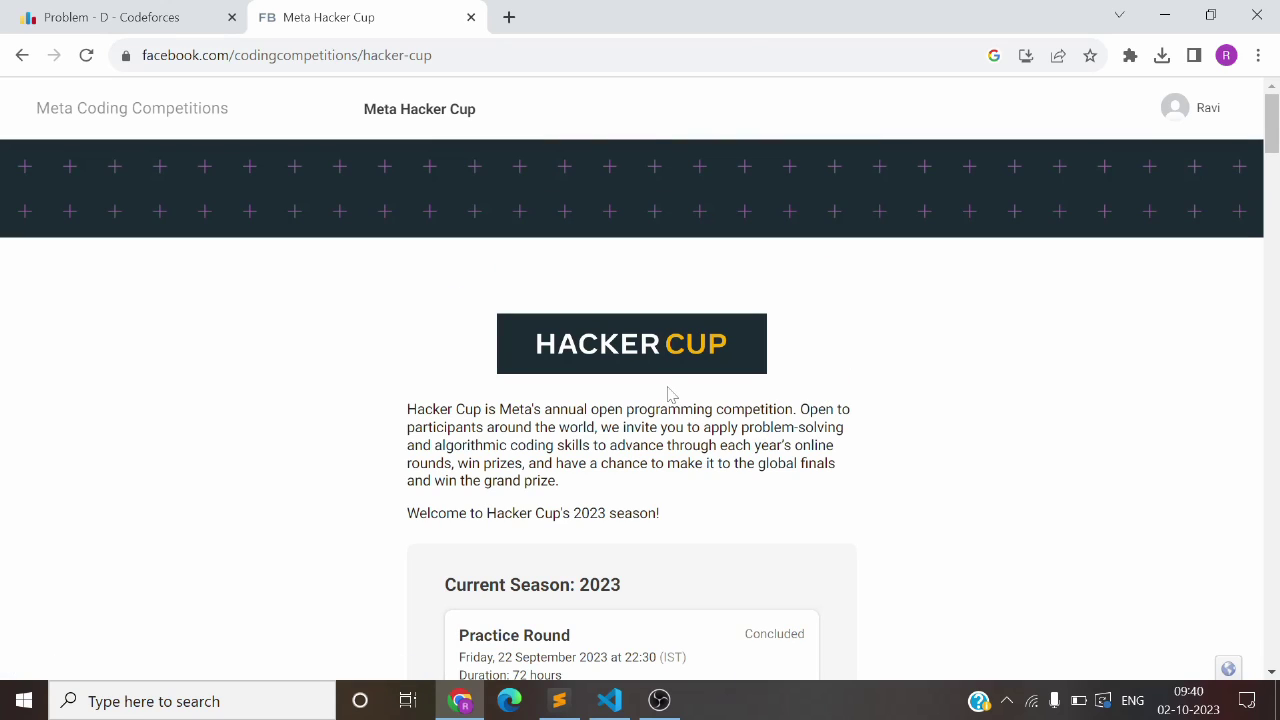
pyautogui.scroll(-2, 669, 394)
pyautogui.scroll(2, 669, 394)
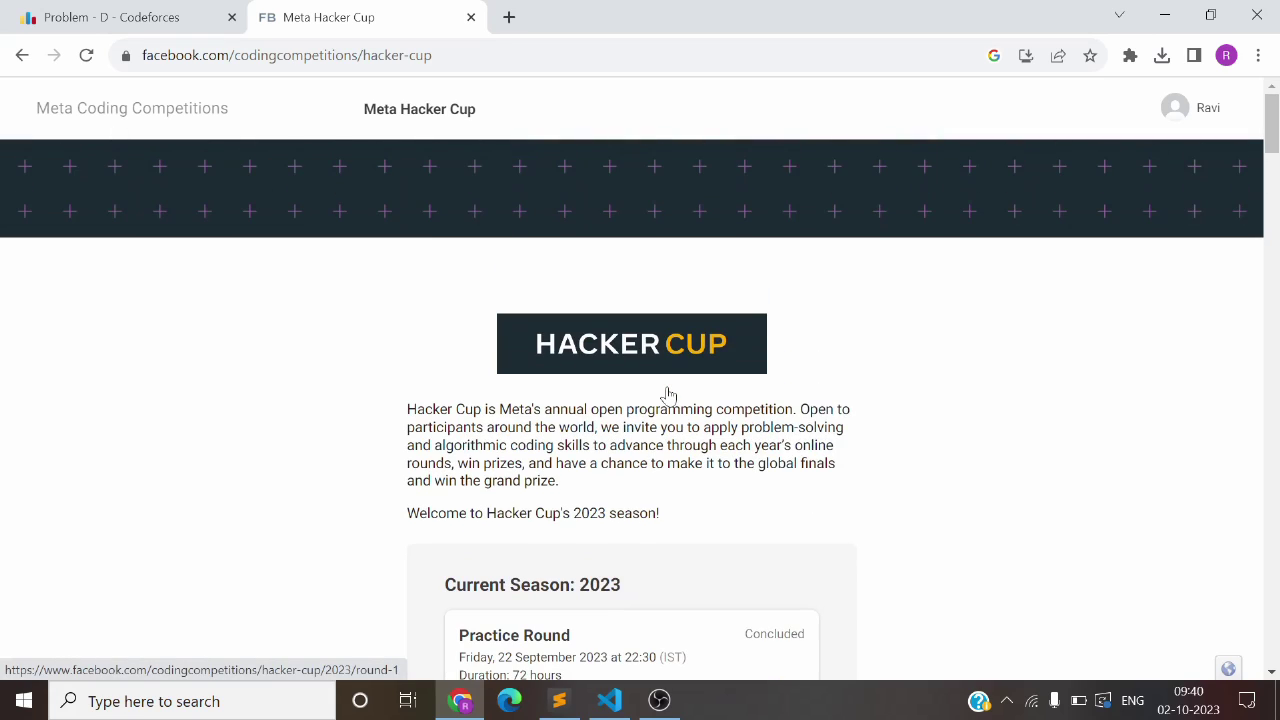
pyautogui.scroll(-2, 669, 394)
pyautogui.scroll(-1, 669, 394)
pyautogui.scroll(2, 669, 394)
pyautogui.scroll(-2, 669, 394)
pyautogui.click(563, 394)
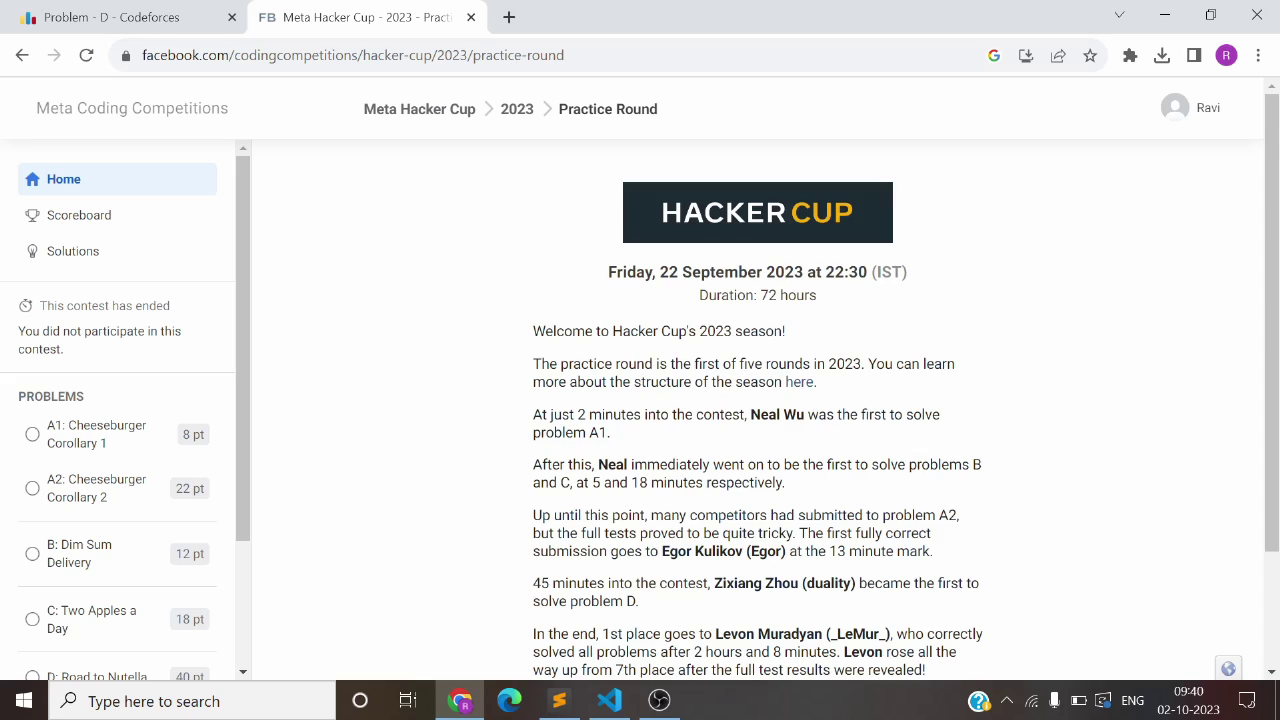
# Step: Open 'A1: Cheeseburger Corollary 1' from the Practice Round's PROBLEMS sidebar
pyautogui.scroll(-2, 765, 464)
pyautogui.scroll(2, 765, 464)
pyautogui.scroll(-2, 765, 464)
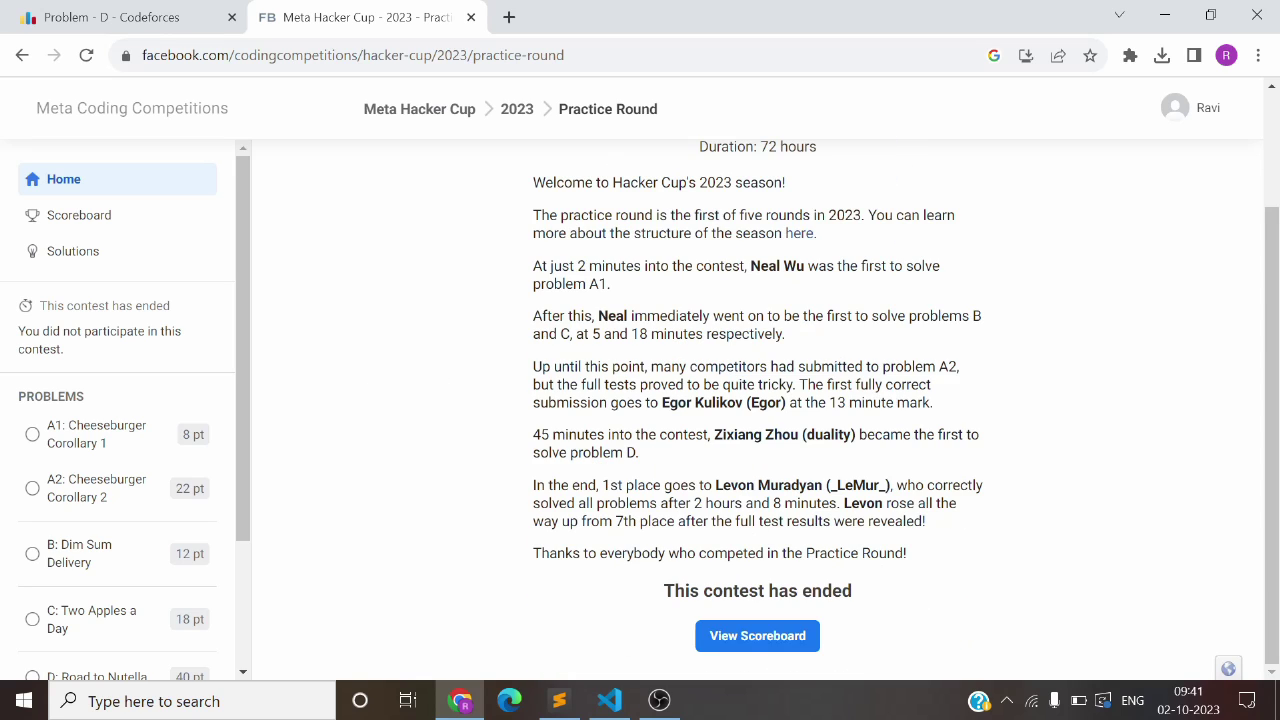
pyautogui.click(127, 433)
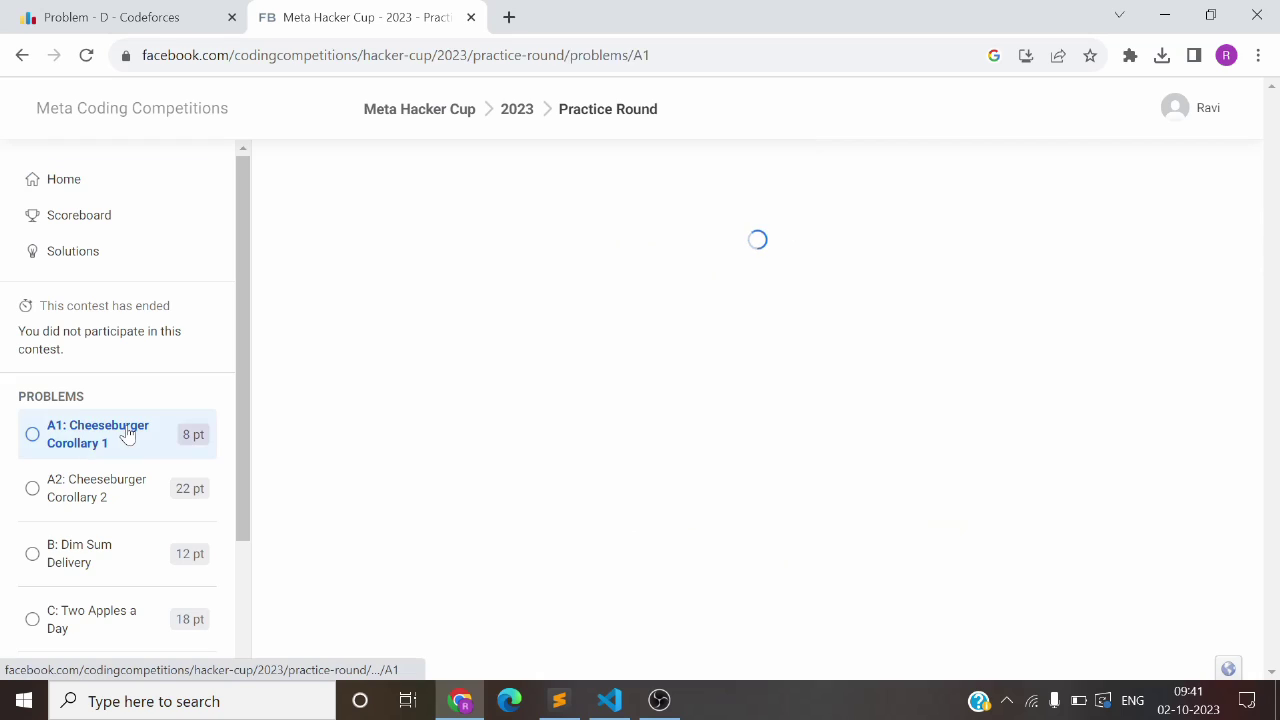
# Step: Check A1's 'Case #1: YES' sample output format, then switch to Try.cpp in Sublime Text
pyautogui.scroll(-10, 760, 410)
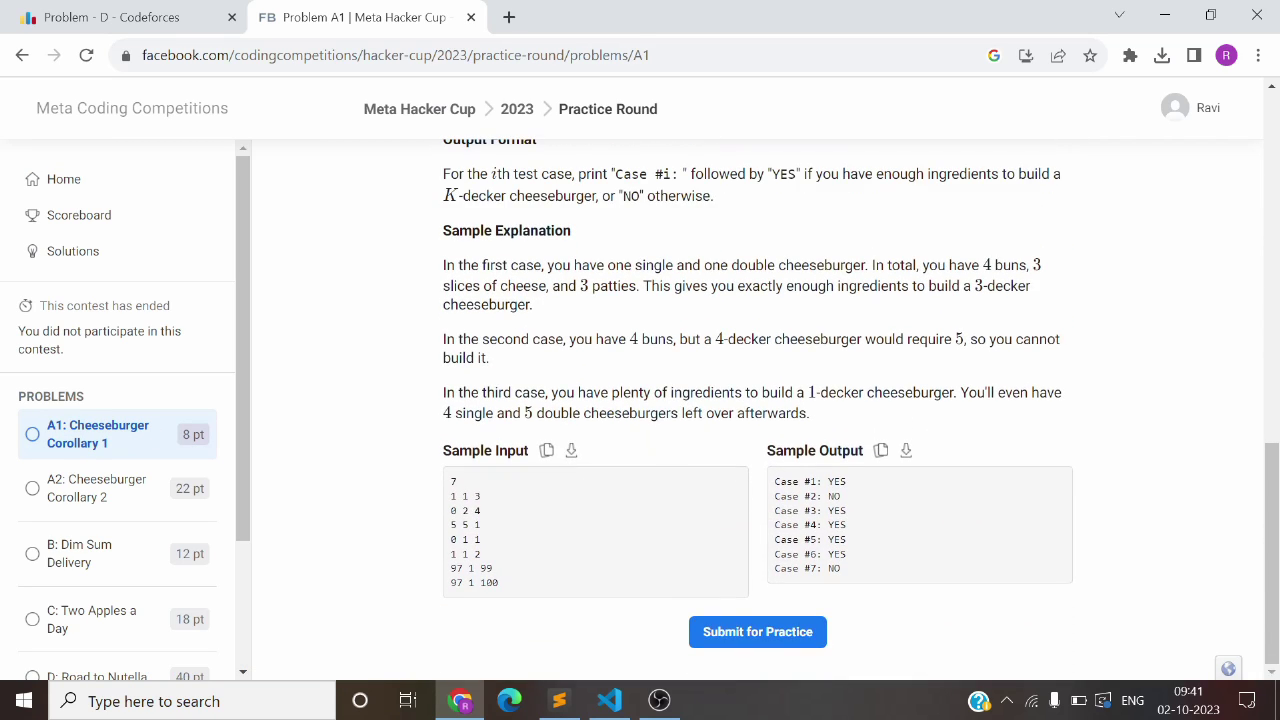
pyautogui.tripleClick(800, 481)
pyautogui.click(800, 481)
pyautogui.click(570, 697)
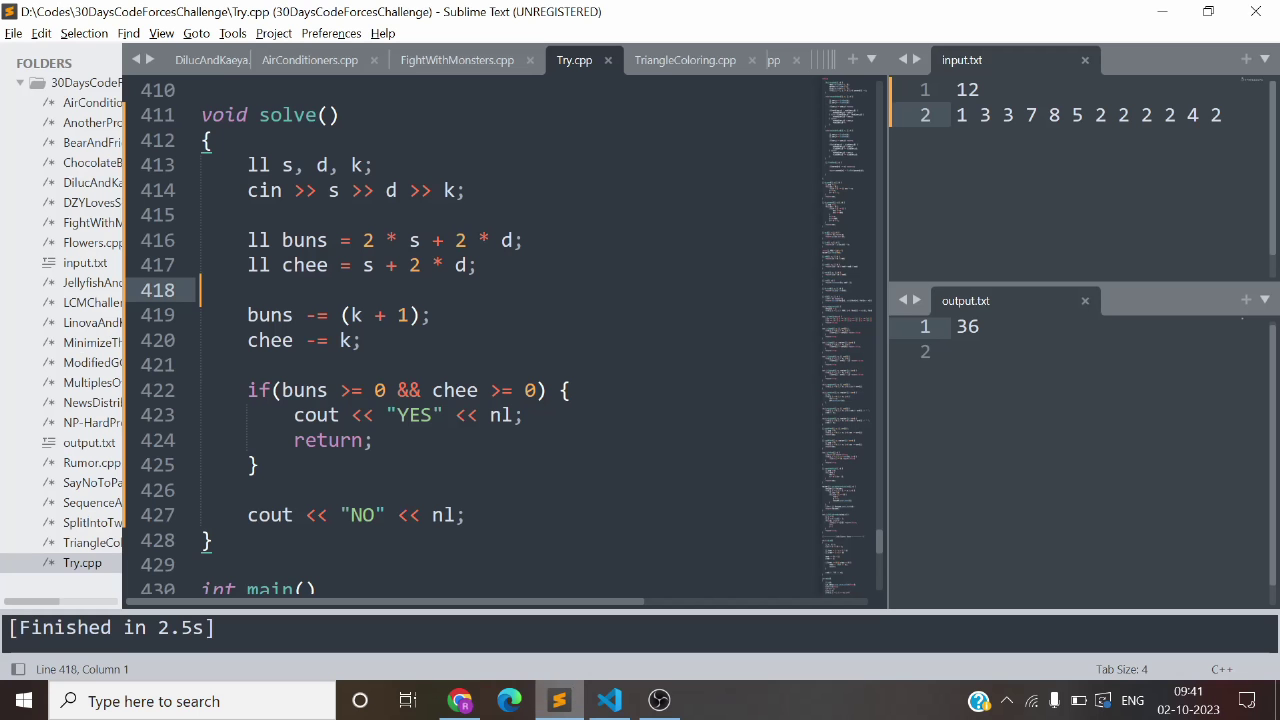
# Step: Inspect Try.cpp line 439 printing 'Case #' and the case number, then return to the browser
pyautogui.scroll(-5, 500, 330)
pyautogui.scroll(-6, 420, 412)
pyautogui.scroll(6, 420, 412)
pyautogui.click(420, 412)
pyautogui.hotkey('ctrl', 'l')
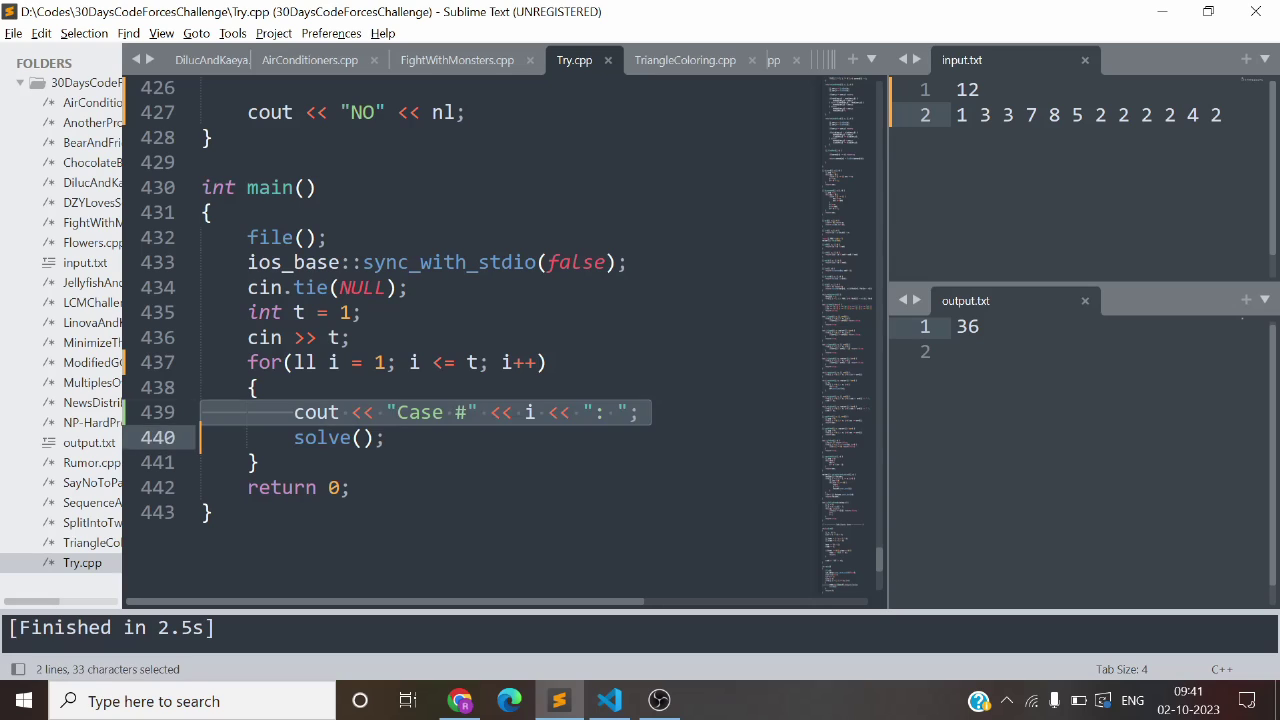
pyautogui.click(421, 416)
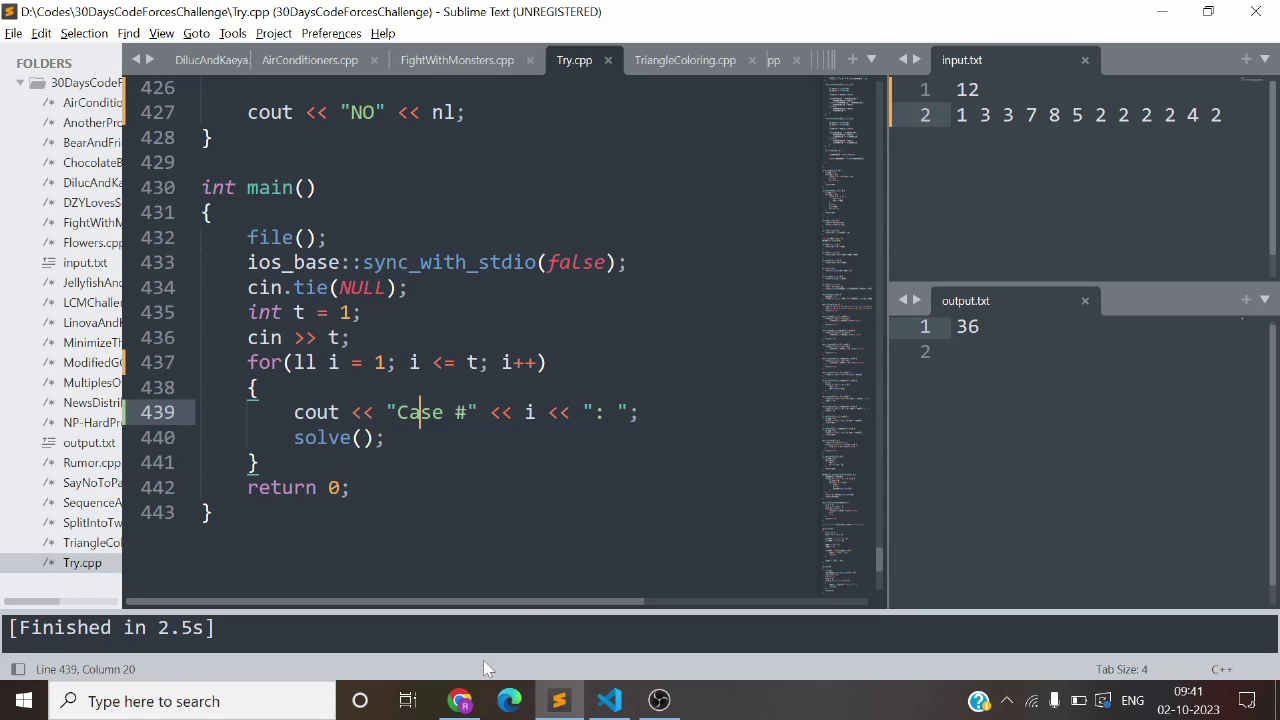
pyautogui.click(460, 700)
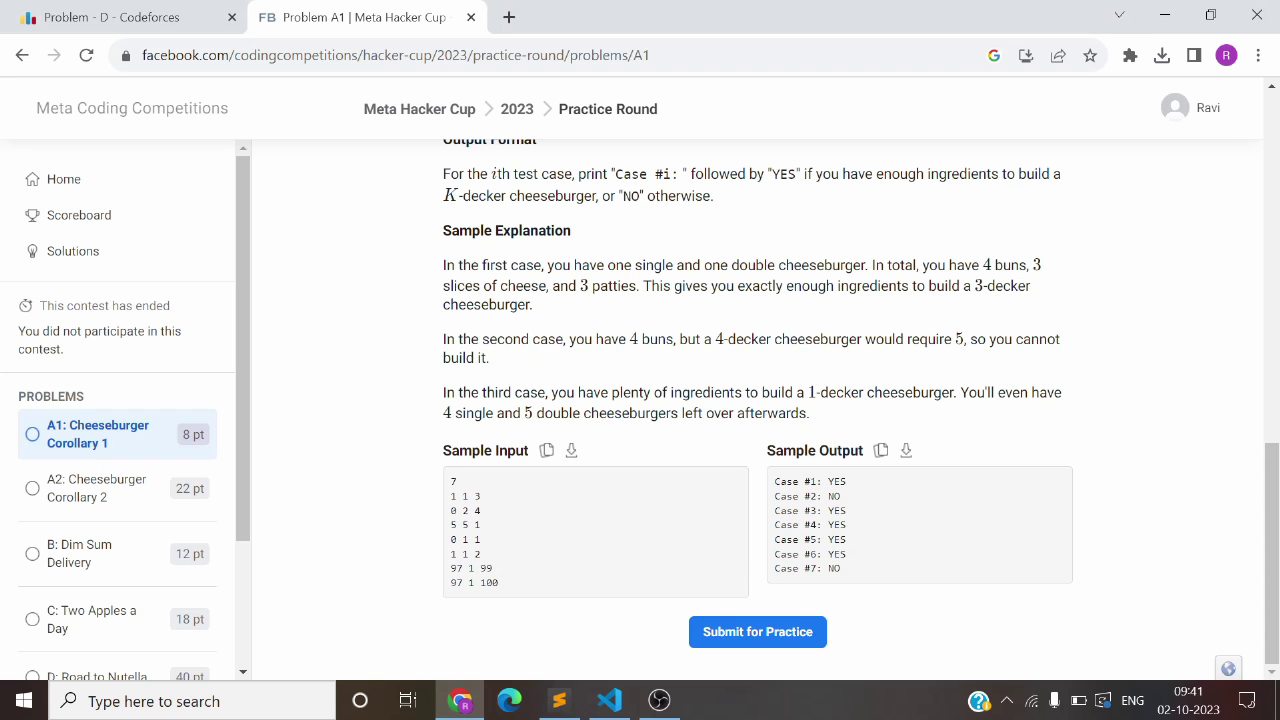
# Step: Preview and close the Submit for Practice form for A1
pyautogui.scroll(1, 760, 400)
pyautogui.scroll(-1, 760, 400)
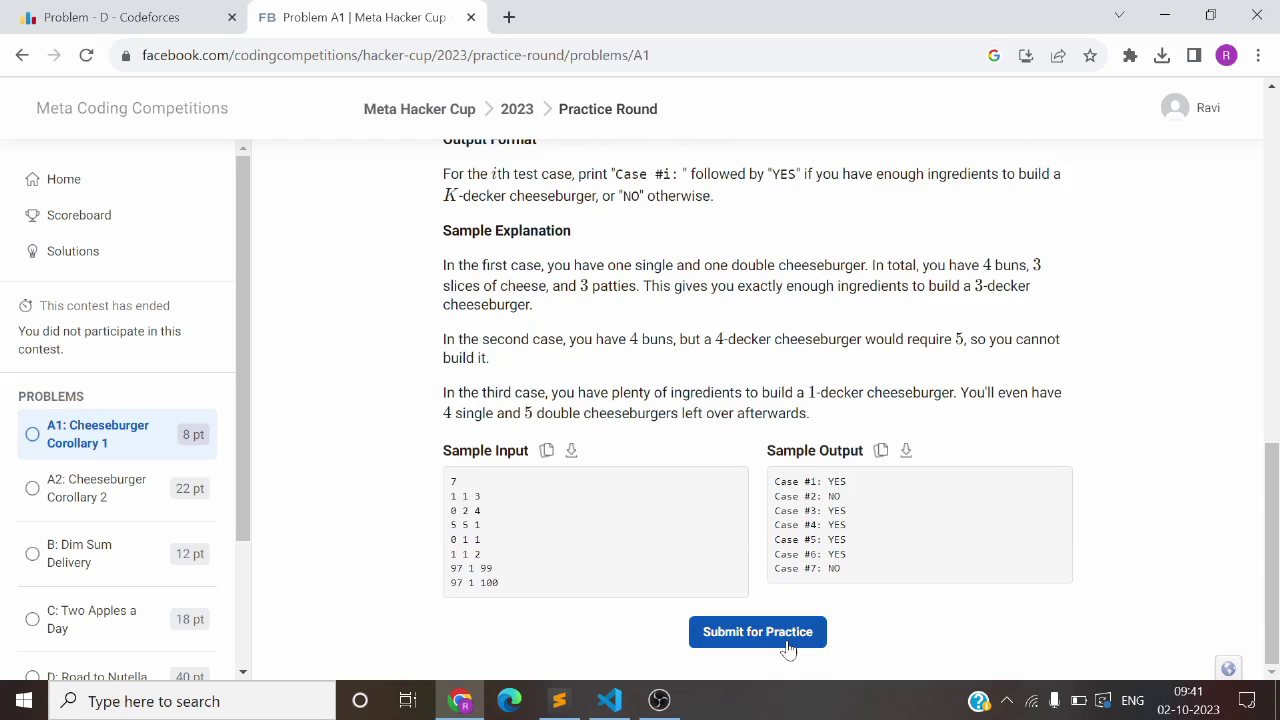
pyautogui.click(790, 645)
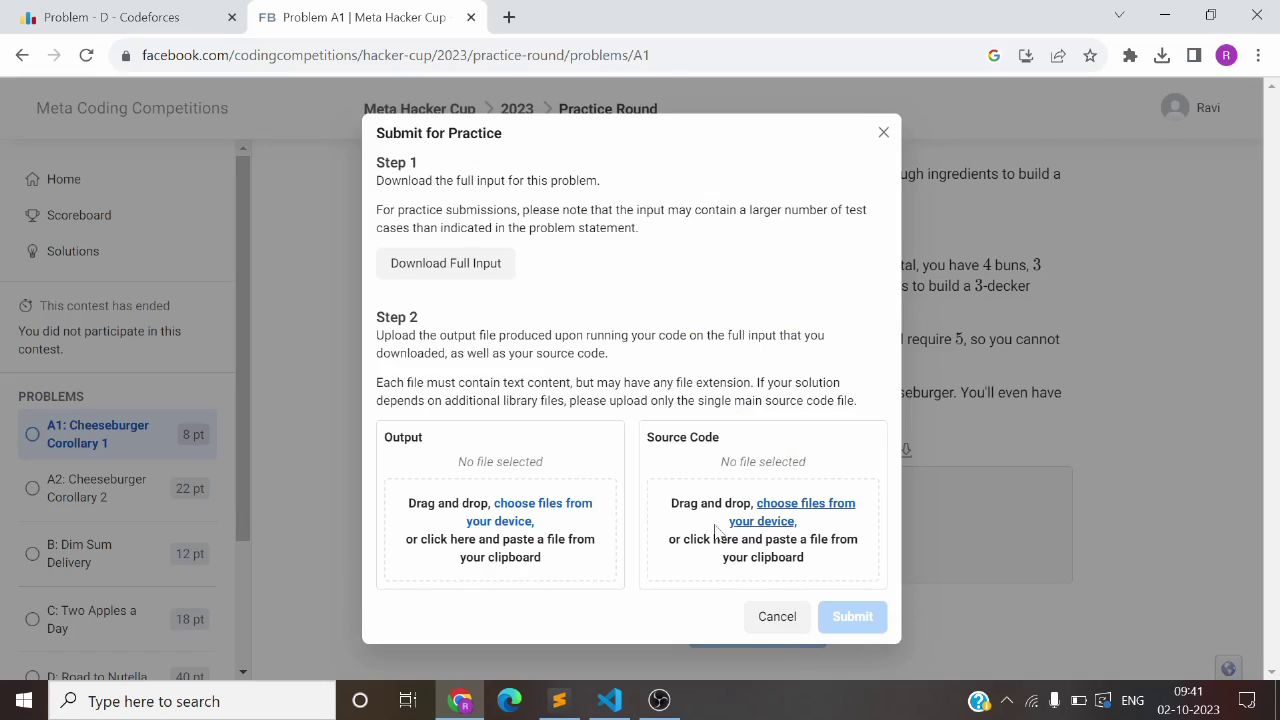
pyautogui.click(884, 133)
# Step: Open problem A2: Cheeseburger Corollary 2 and preview its practice submission form
pyautogui.click(160, 480)
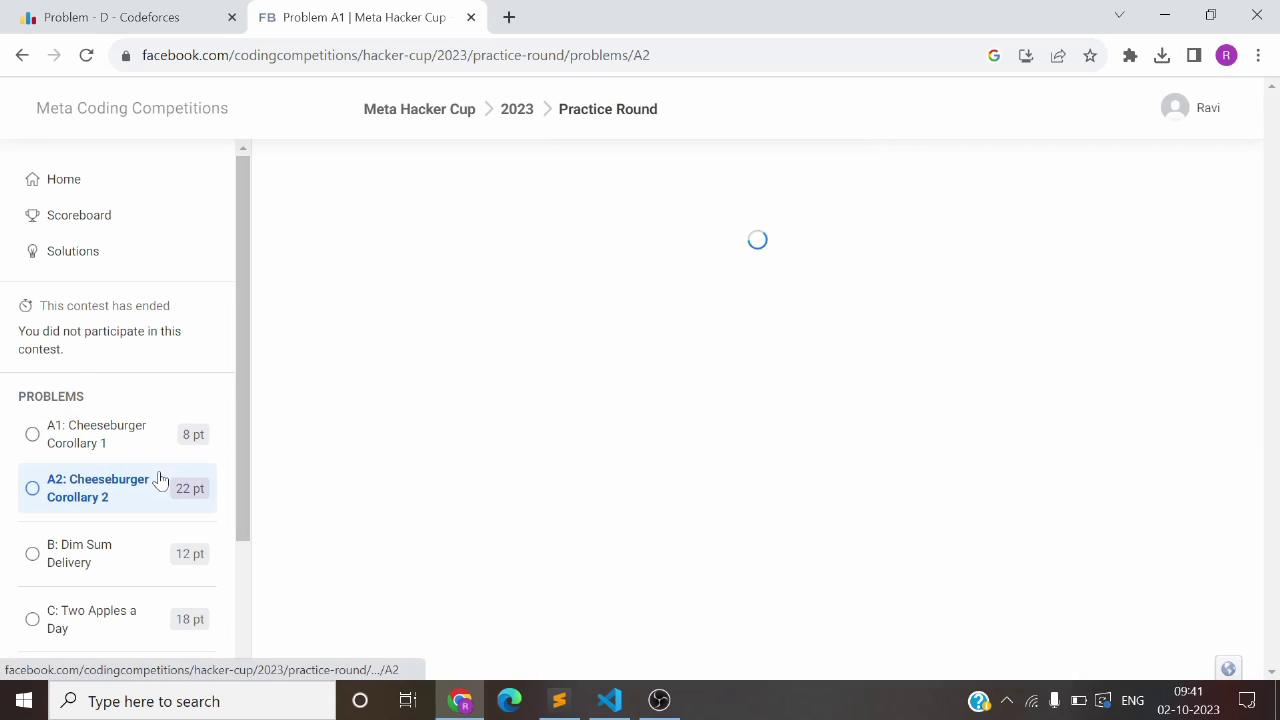
pyautogui.scroll(-15, 720, 470)
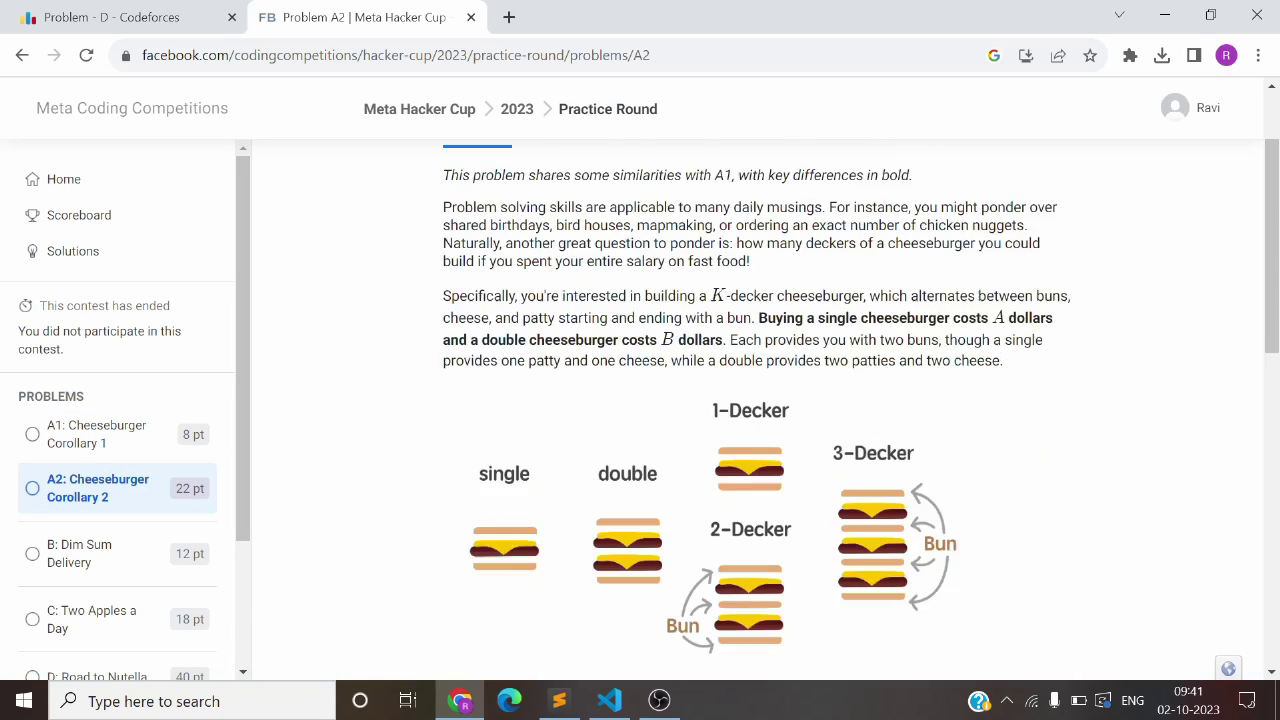
pyautogui.click(795, 637)
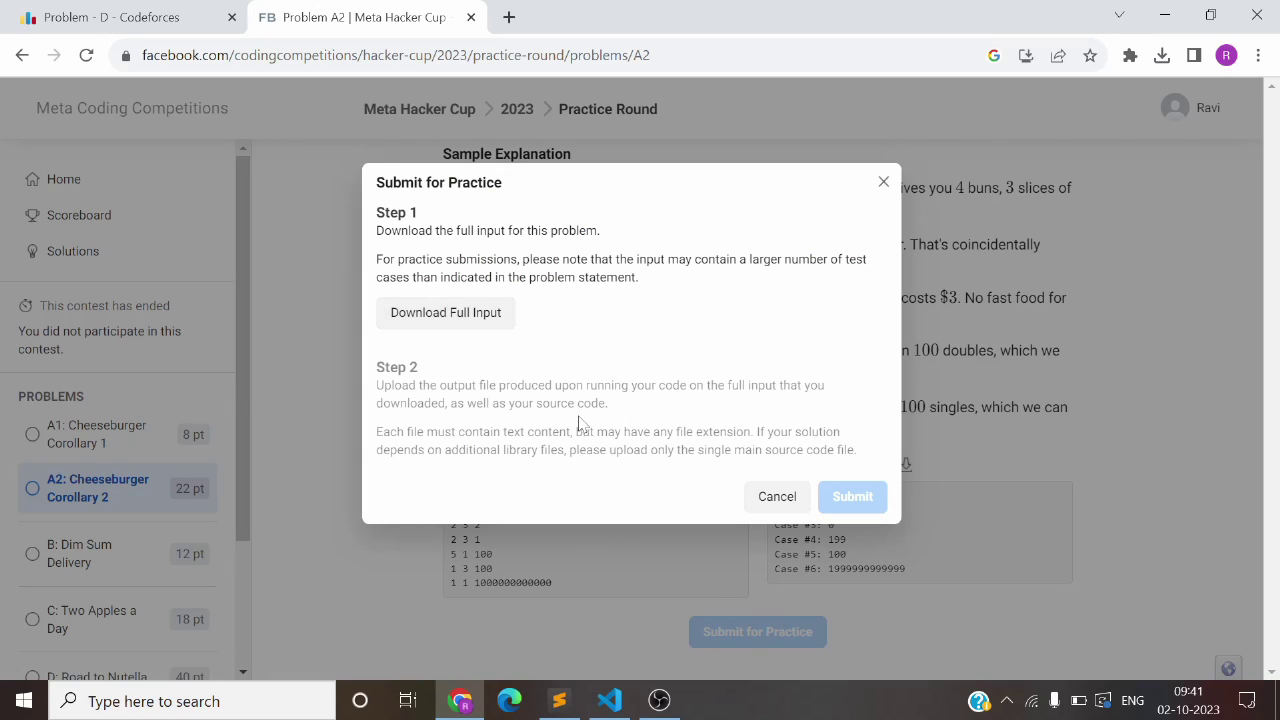
pyautogui.click(883, 181)
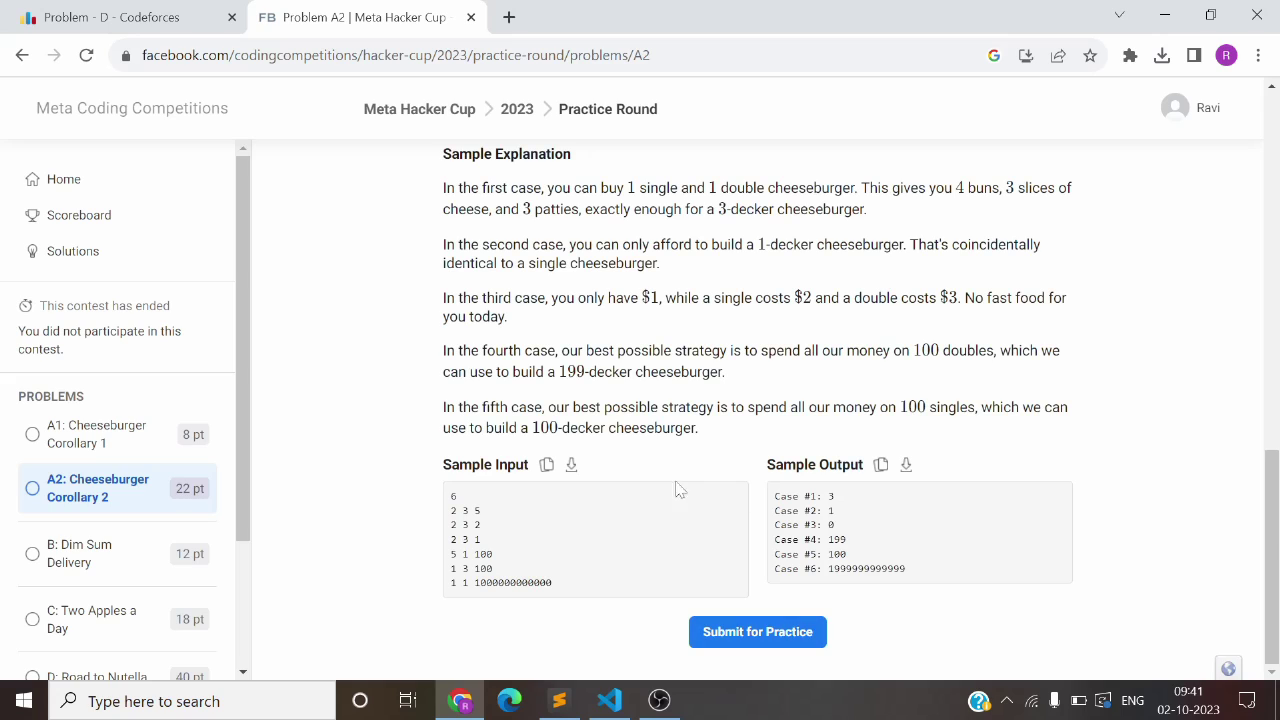
# Step: Return to A1 and copy its 7-case sample input to the clipboard
pyautogui.click(171, 453)
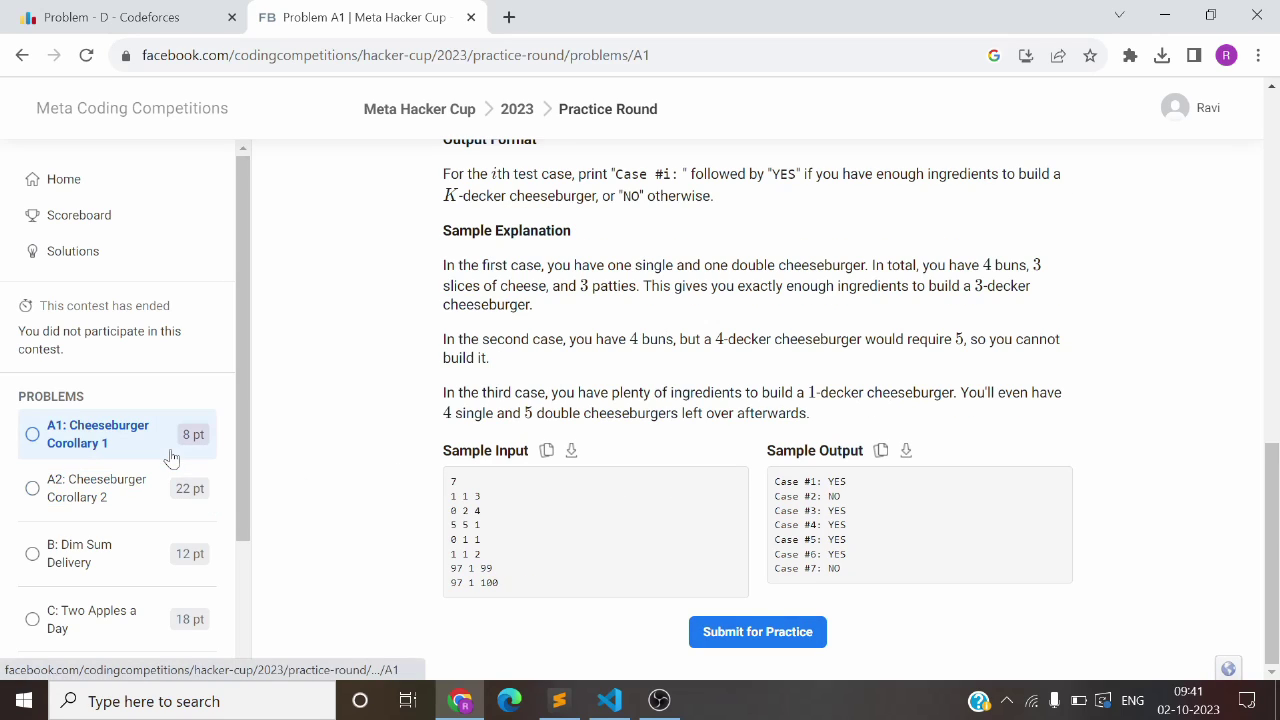
pyautogui.click(547, 451)
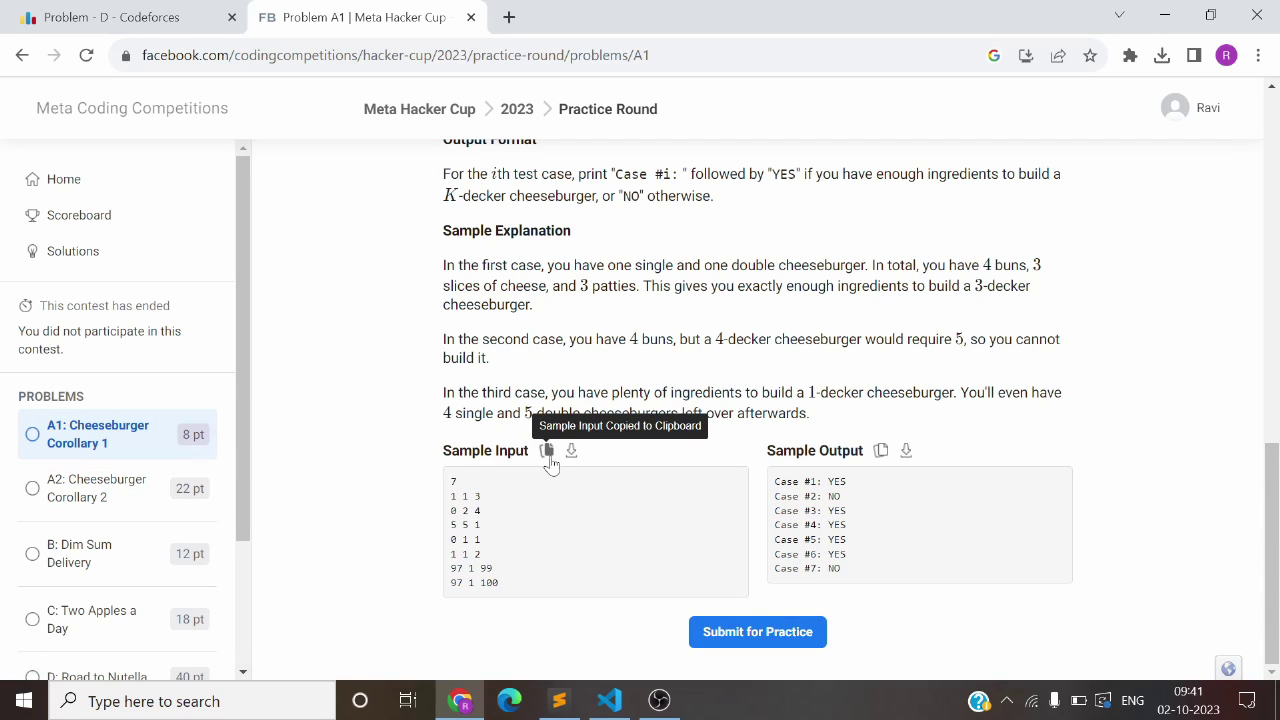
pyautogui.hotkey('alt', 'Tab')
# Step: Paste A1's seven sample test cases into input.txt, trim the blank line, and save
pyautogui.hotkey('ctrl', '2')
pyautogui.hotkey('ctrl', 'a')
pyautogui.hotkey('ctrl', 'v')
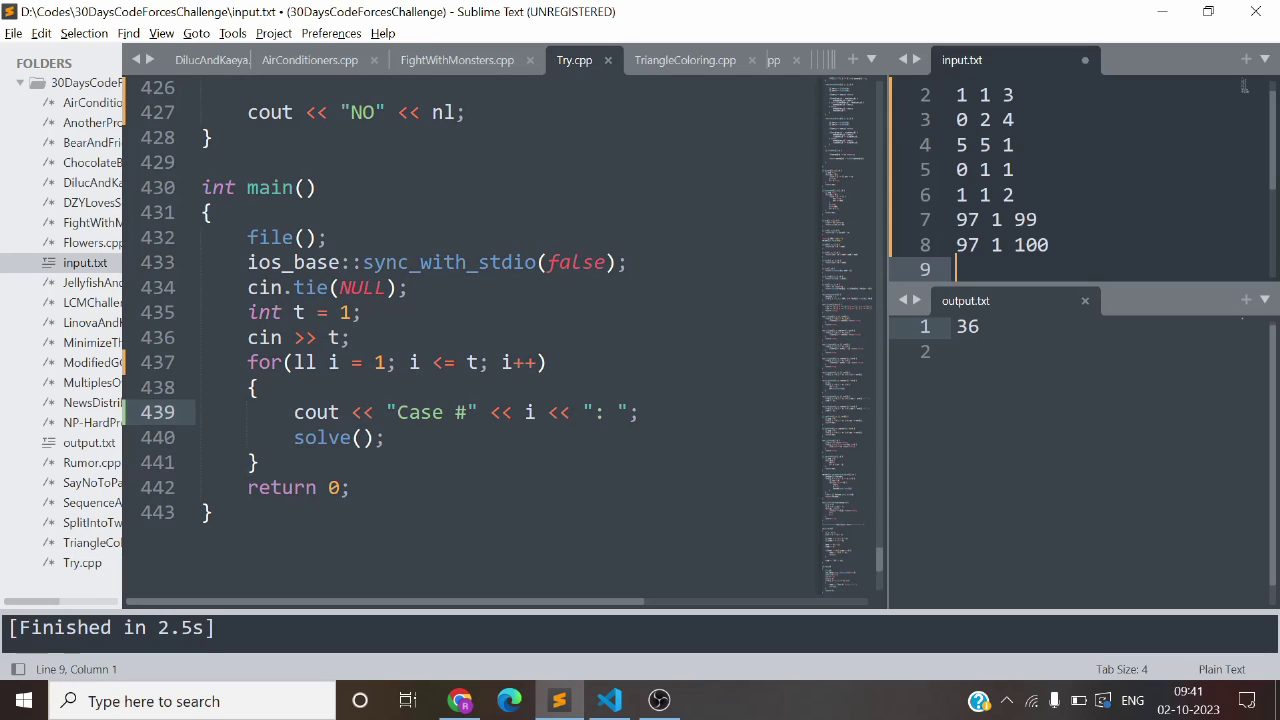
pyautogui.press('BackSpace')
pyautogui.hotkey('ctrl', 's')
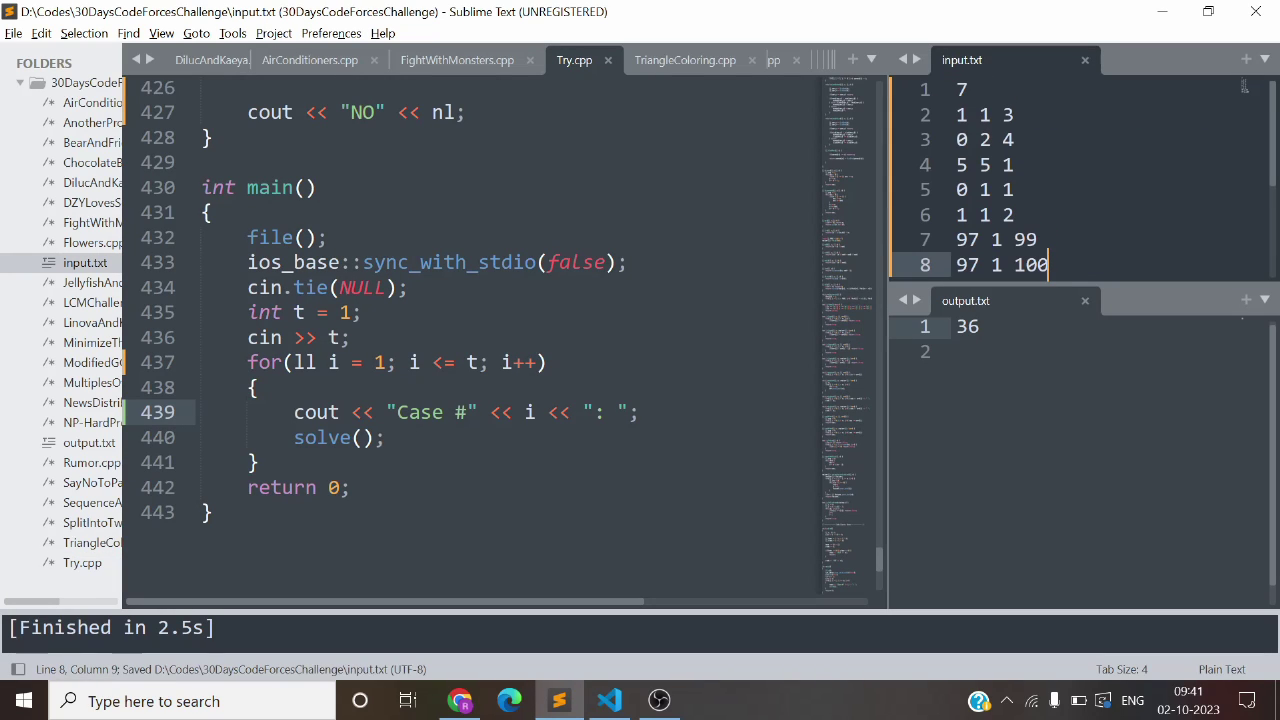
# Step: Save Try.cpp and build and run it on the sample input
pyautogui.click(596, 262)
pyautogui.hotkey('ctrl', 's')
pyautogui.hotkey('ctrl', 'b')
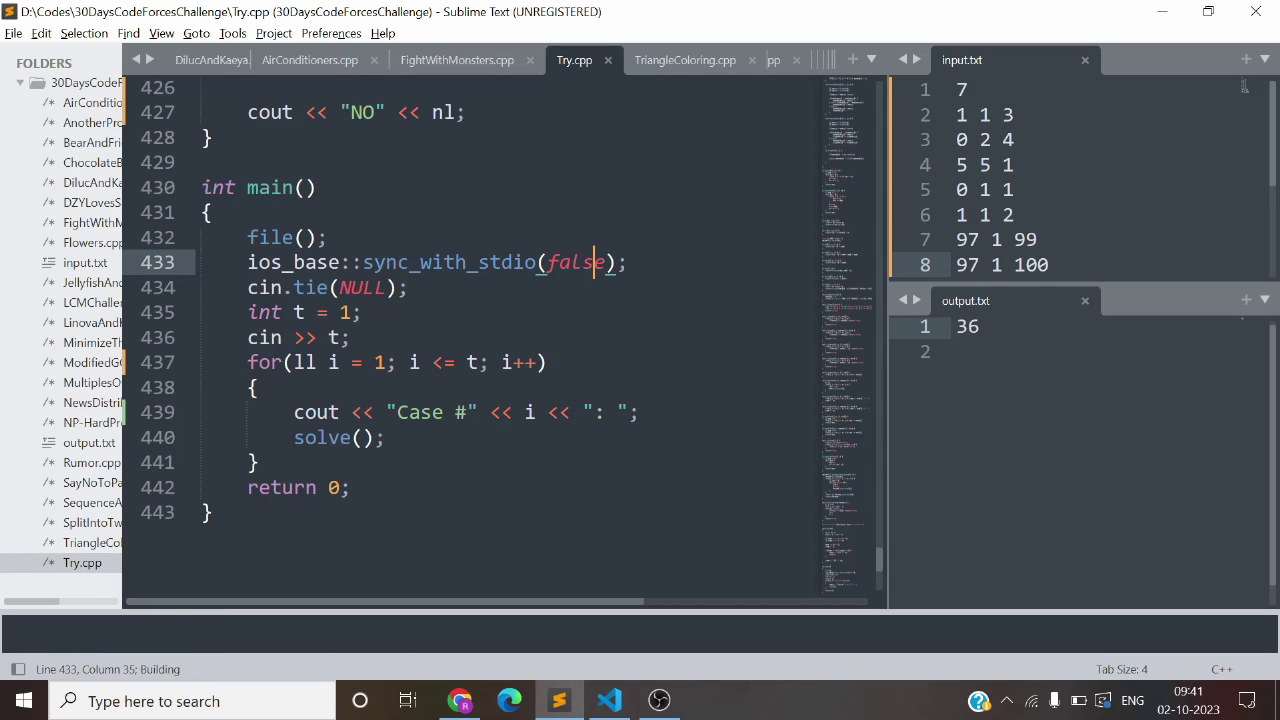
pyautogui.hotkey('alt', 'Tab')
pyautogui.hotkey('alt', 'Tab')
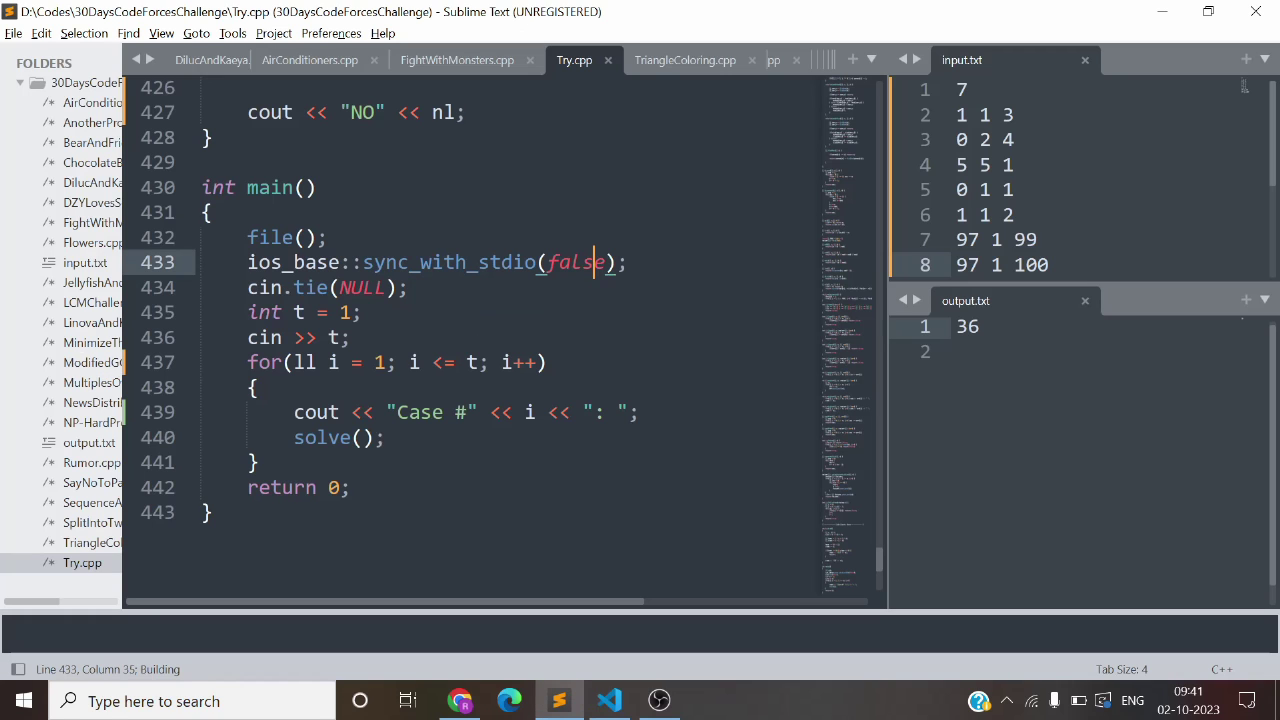
pyautogui.hotkey('alt', 'Tab')
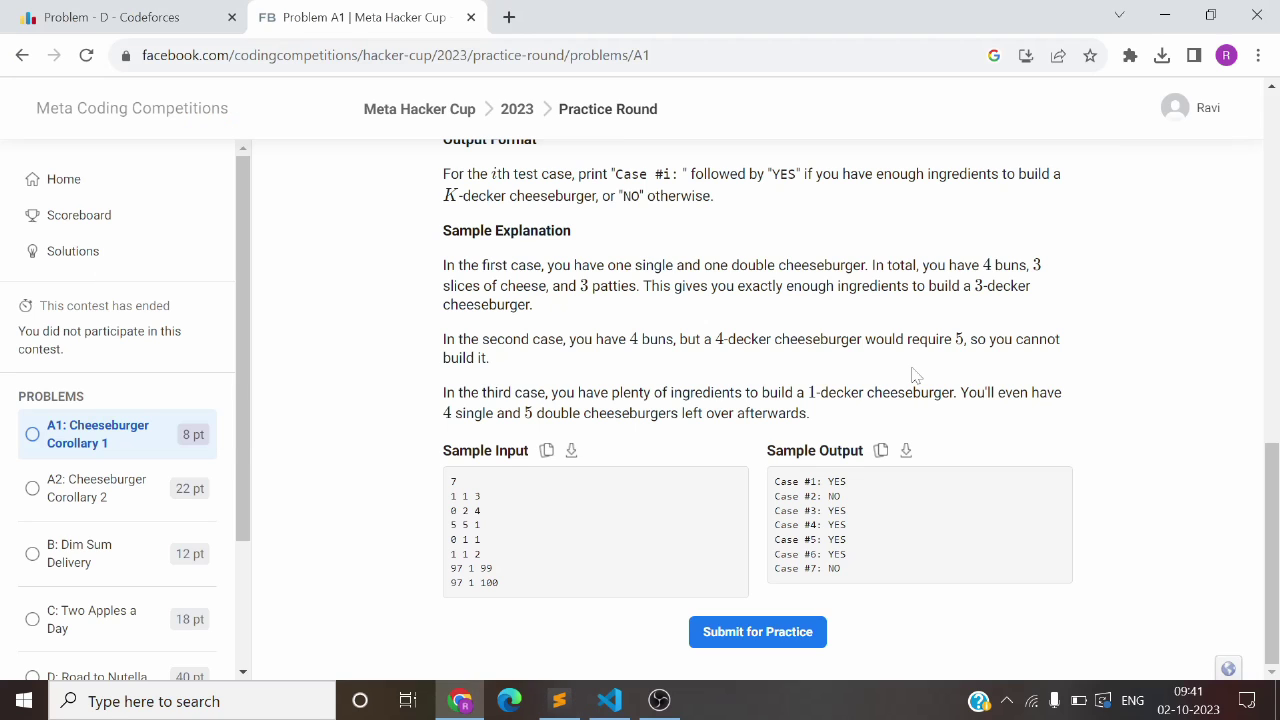
pyautogui.hotkey('alt', 'Tab')
pyautogui.hotkey('alt', 'Tab')
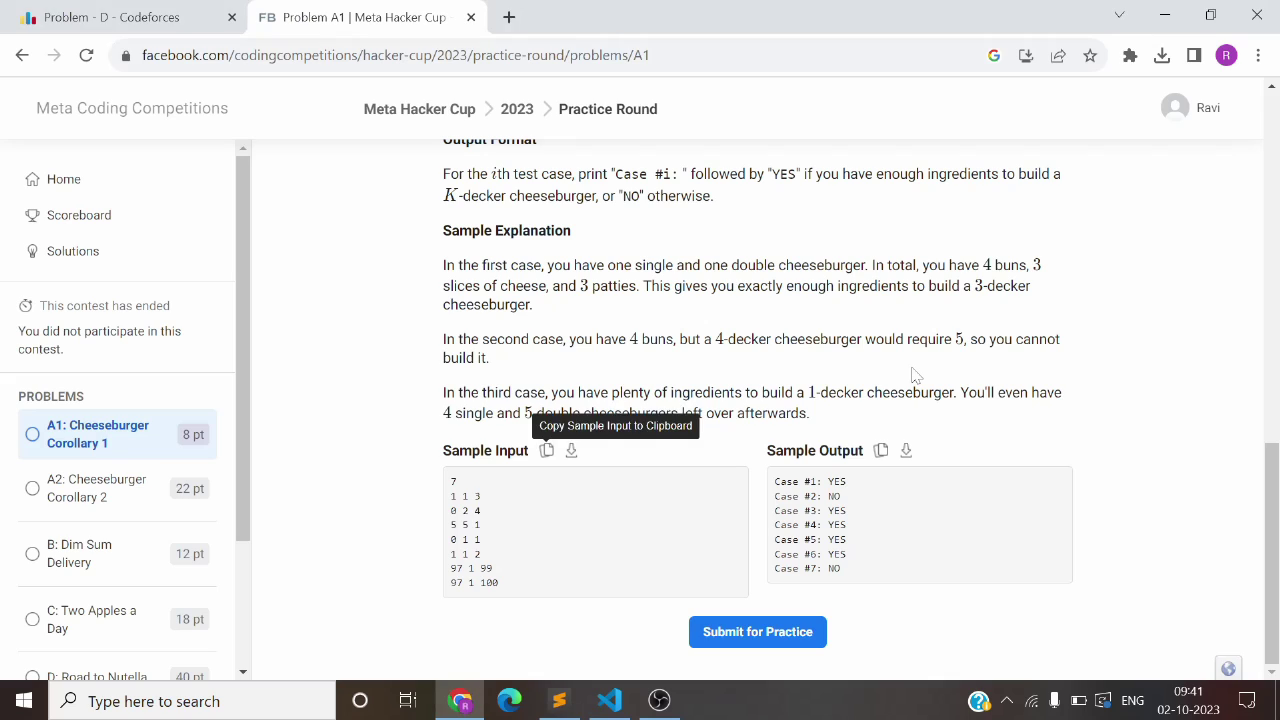
# Step: Glance at A2, return to A1, and reopen its Submit for Practice dialog
pyautogui.click(95, 510)
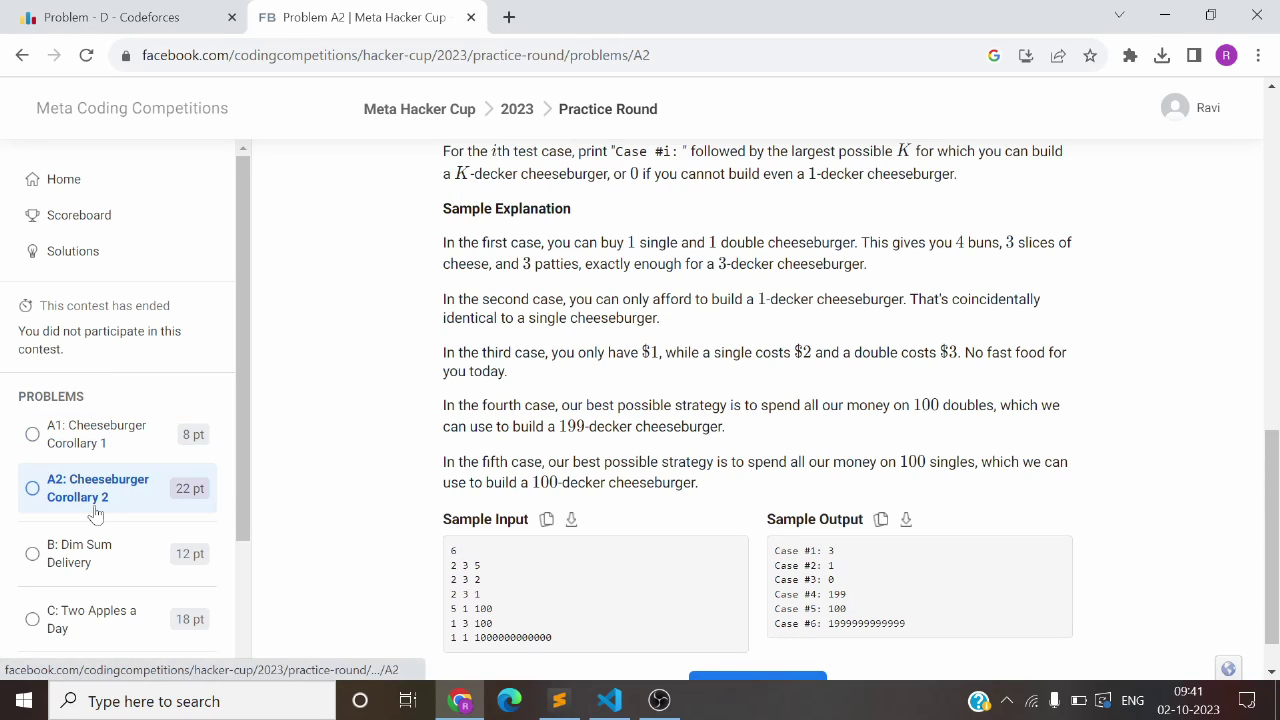
pyautogui.click(143, 428)
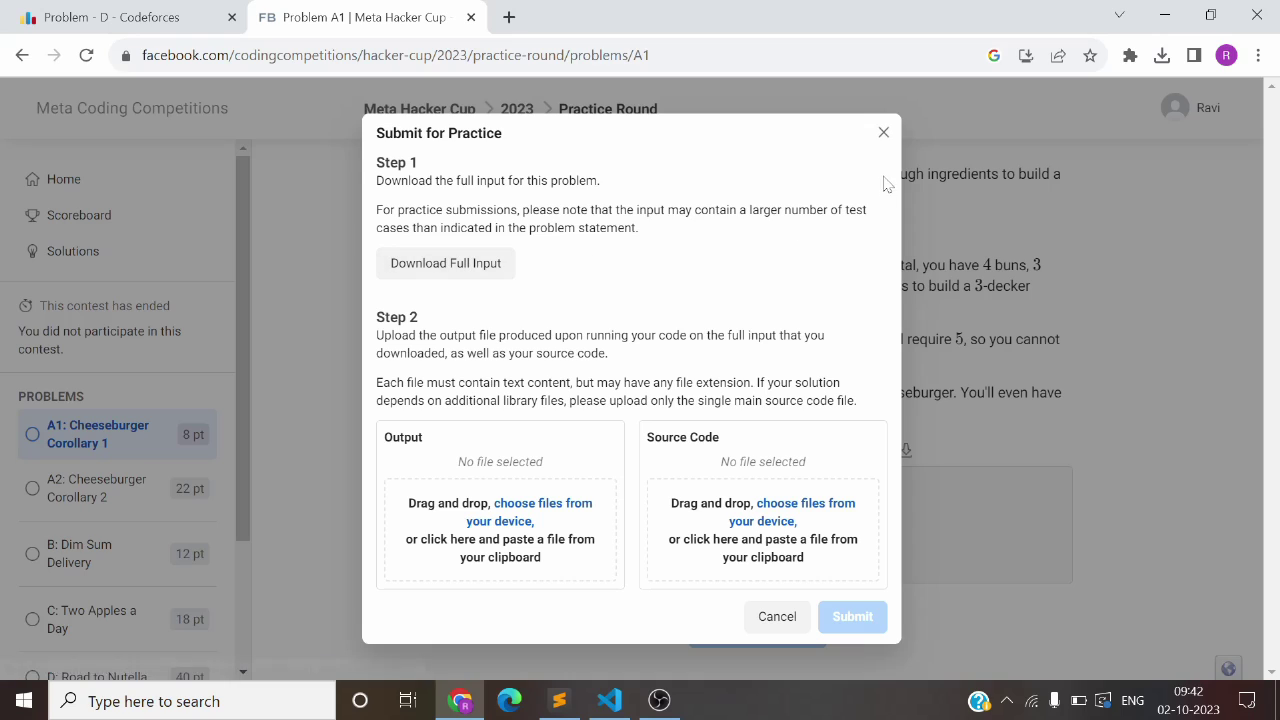
pyautogui.click(883, 133)
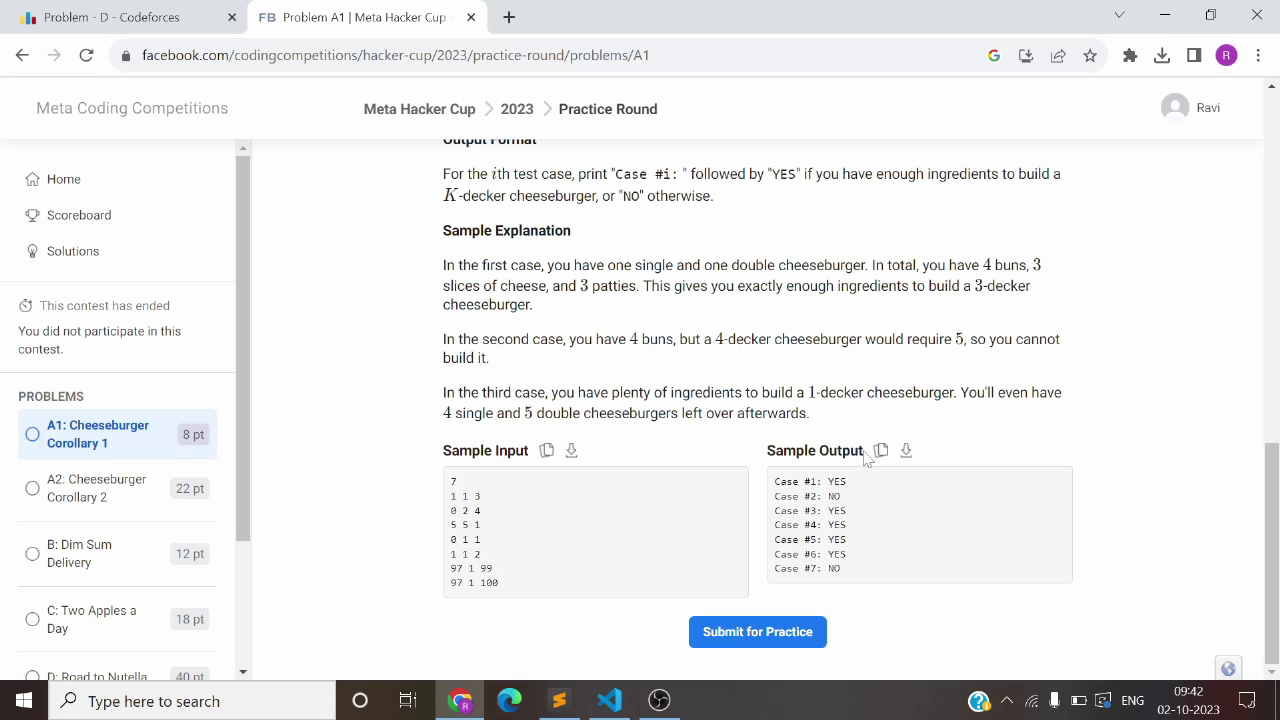
pyautogui.click(760, 638)
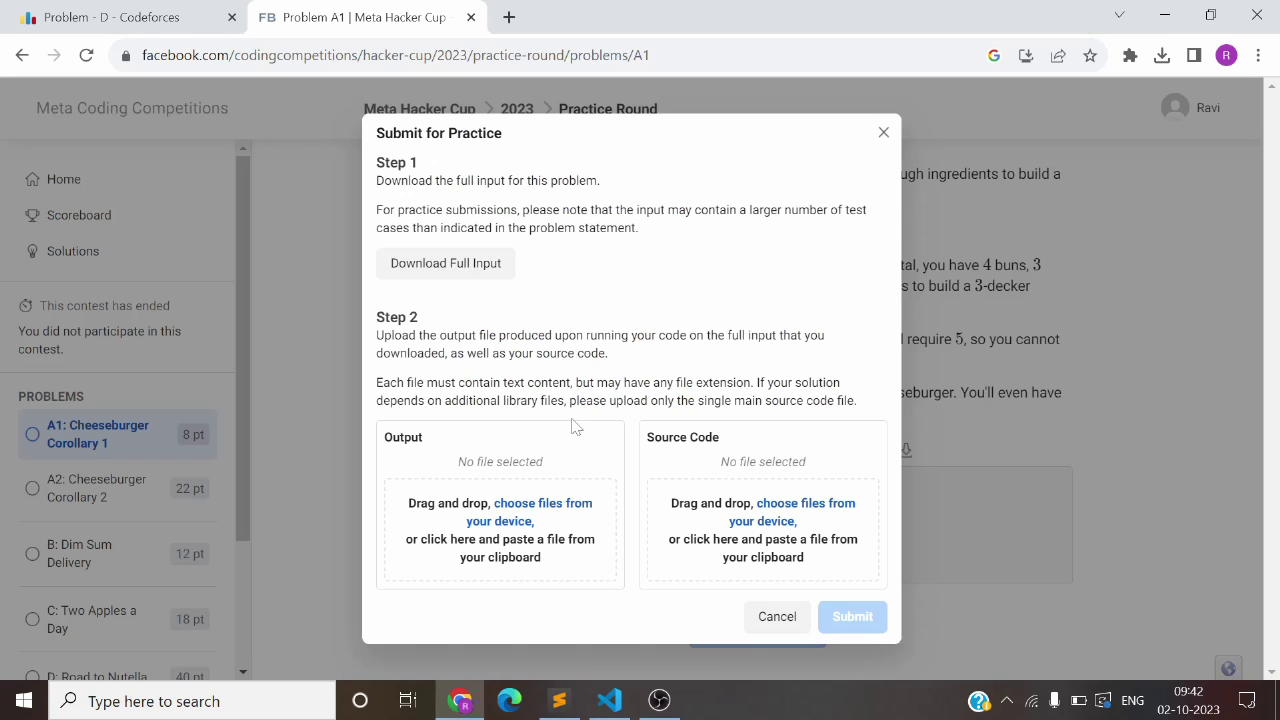
# Step: Download A1's full input, open the file, and copy all of its test data
pyautogui.click(478, 277)
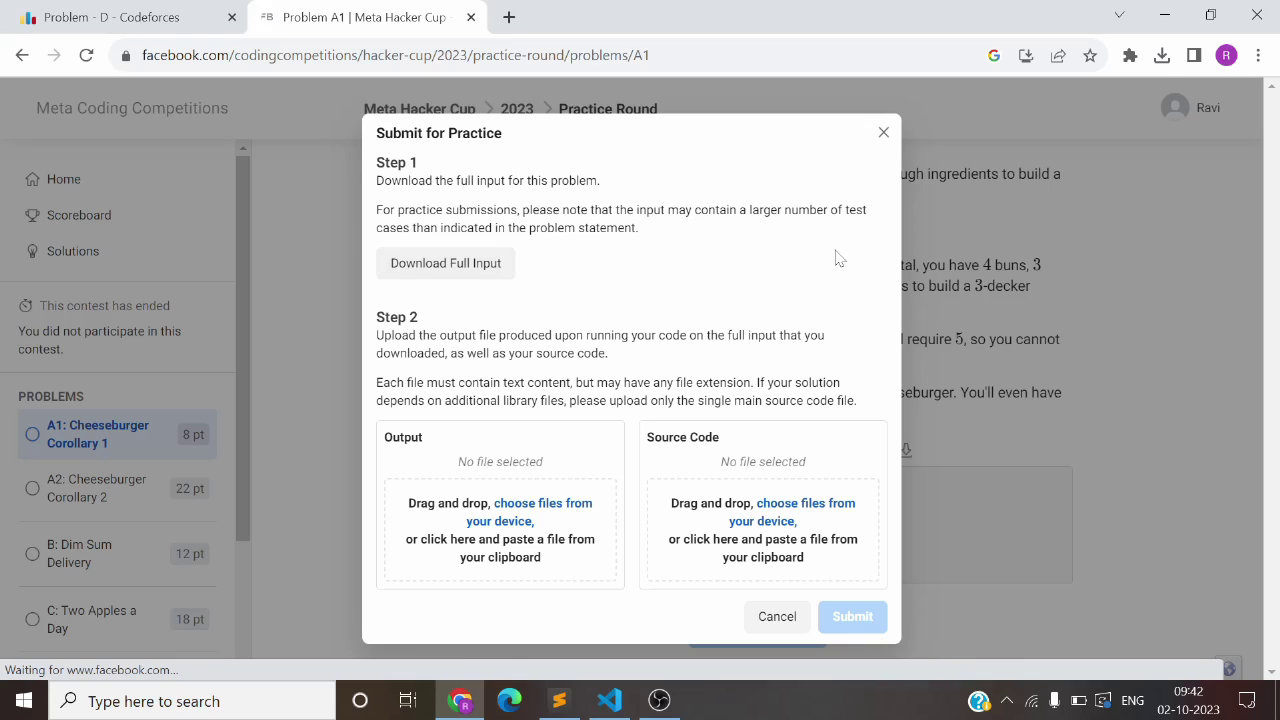
pyautogui.click(1055, 112)
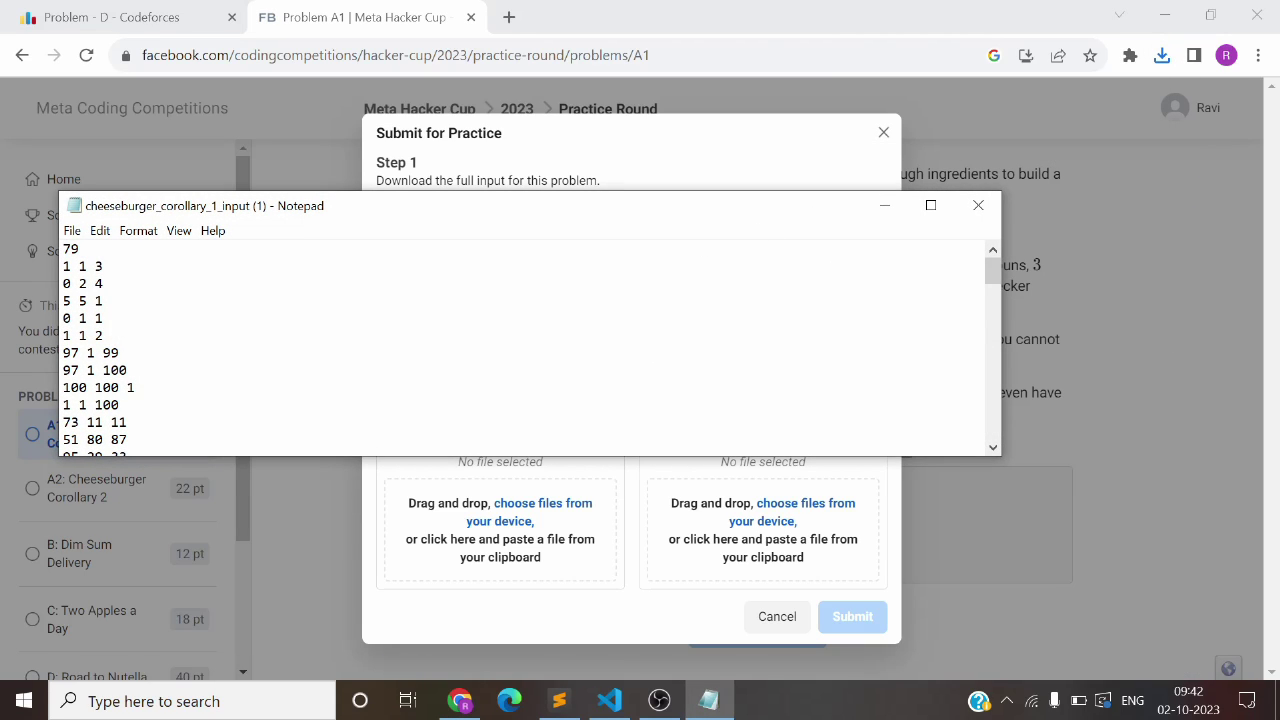
pyautogui.hotkey('ctrl', 'a')
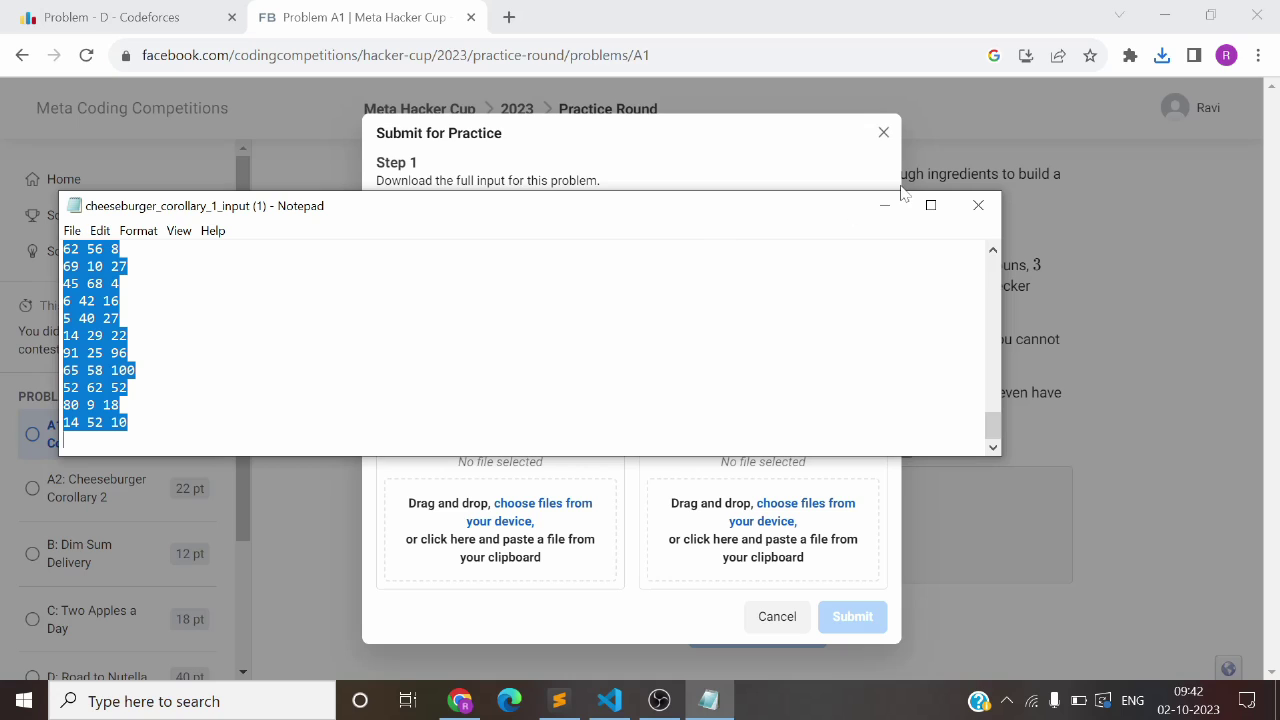
pyautogui.click(978, 205)
pyautogui.hotkey('alt', 'Tab')
# Step: Replace input.txt with the full A1 test data, remove the blank last line, and save
pyautogui.click(1039, 189)
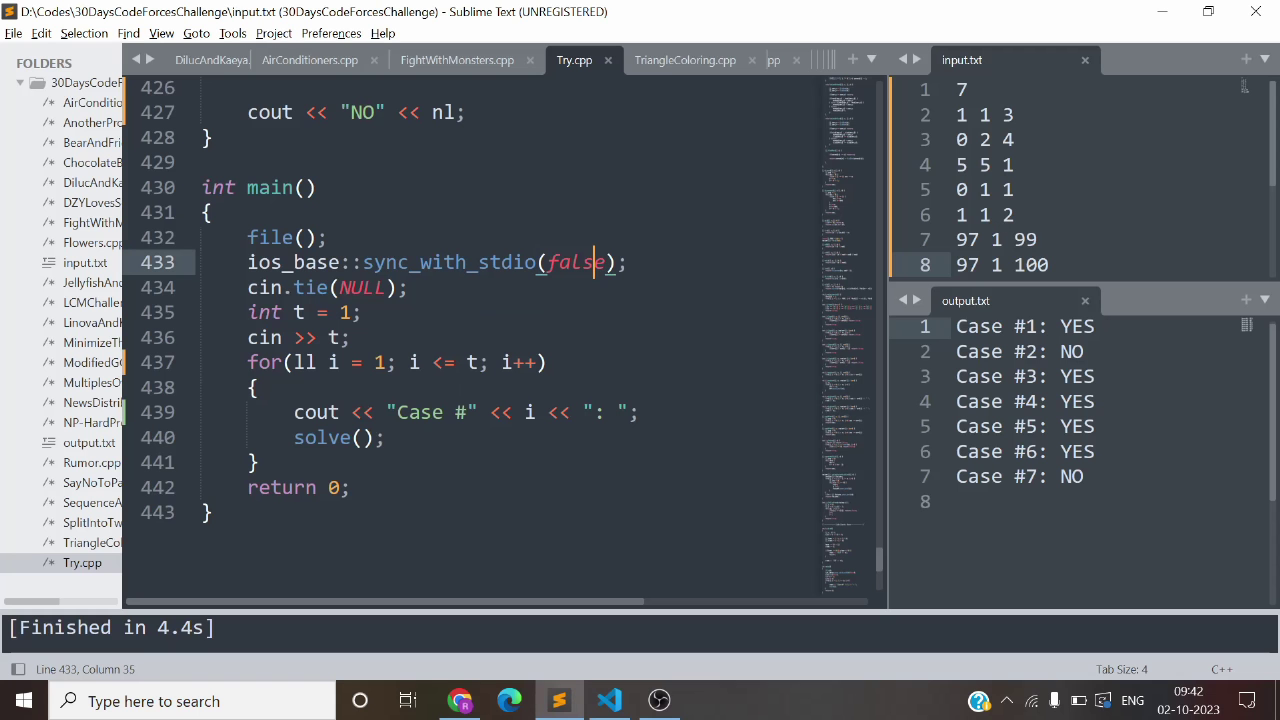
pyautogui.hotkey('ctrl', 'a')
pyautogui.hotkey('ctrl', 'v')
pyautogui.press('BackSpace')
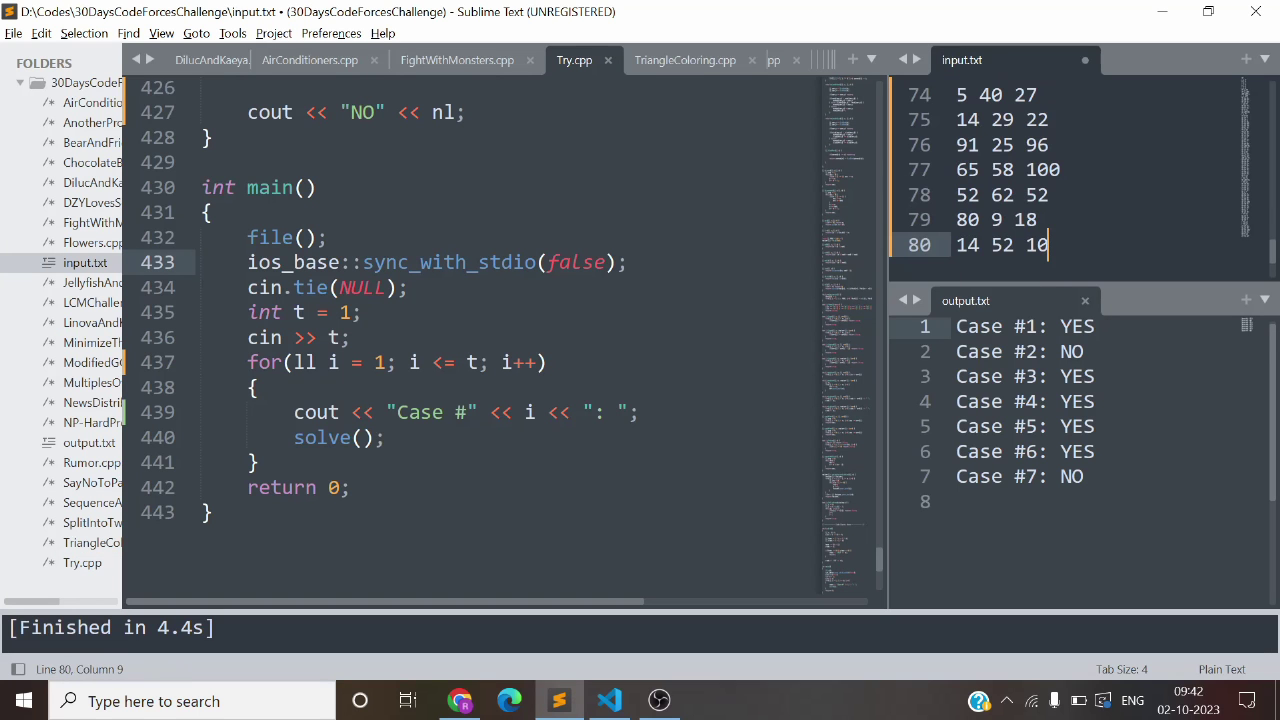
pyautogui.hotkey('ctrl', 's')
# Step: Build and run Try.cpp on the full 79-case input, then return to the submission dialog
pyautogui.click(213, 212)
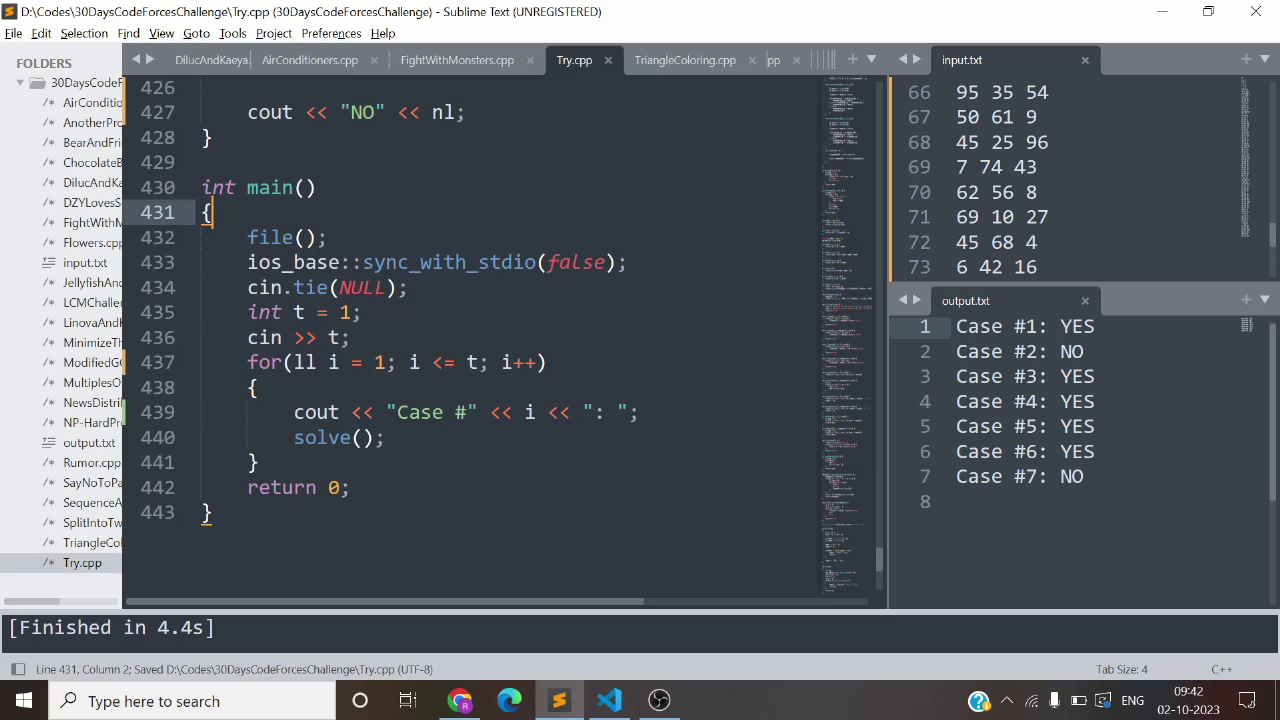
pyautogui.hotkey('ctrl', 'b')
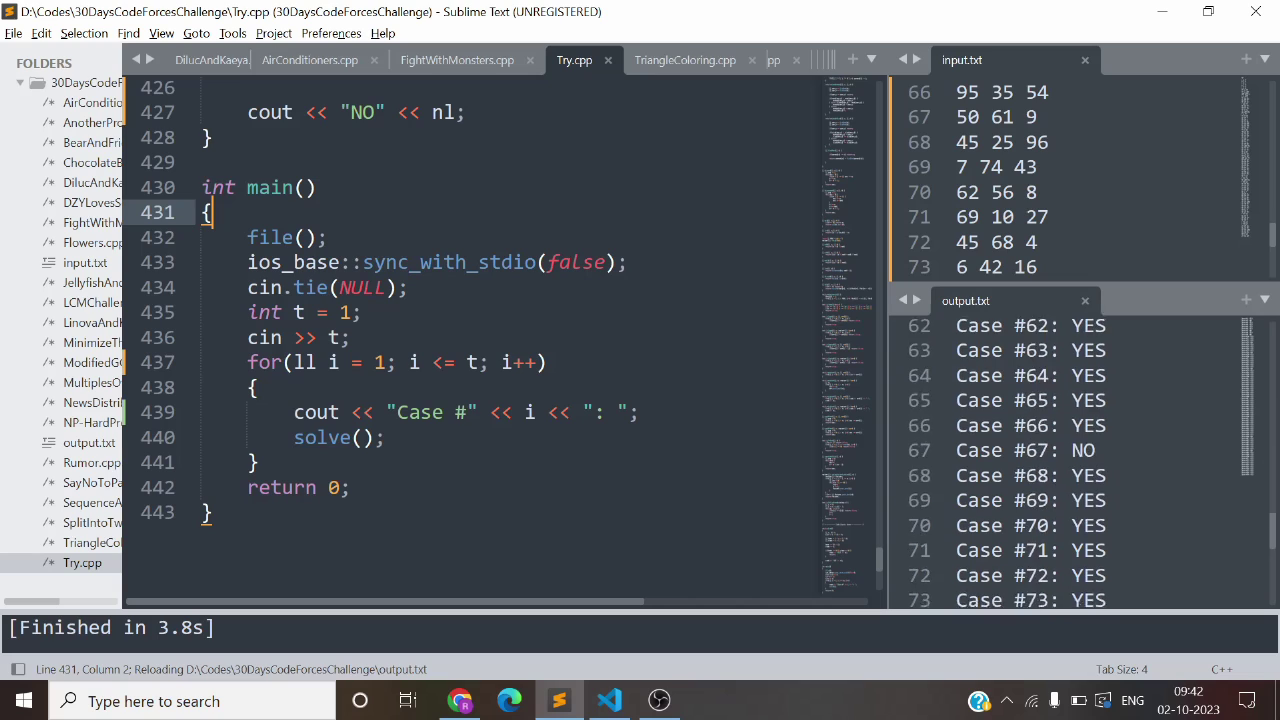
pyautogui.hotkey('alt', 'Tab')
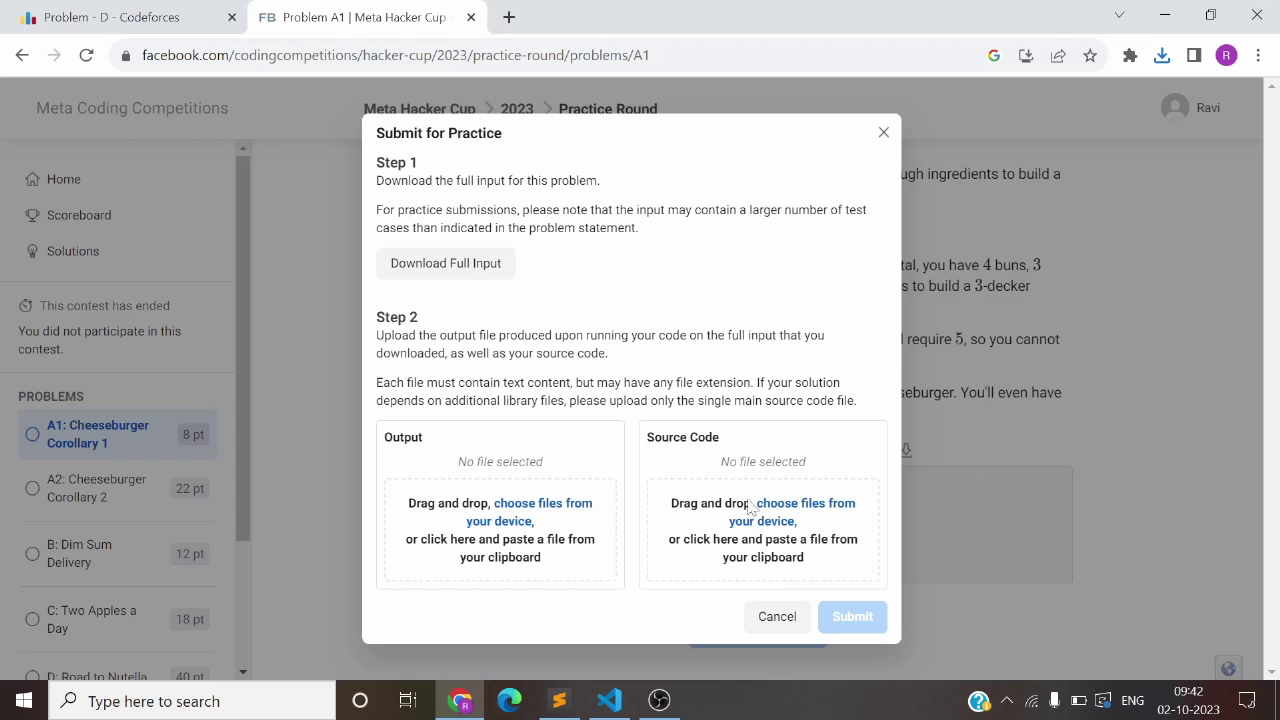
# Step: Attach output.txt as the Output file in the A1 submission form
pyautogui.click(535, 519)
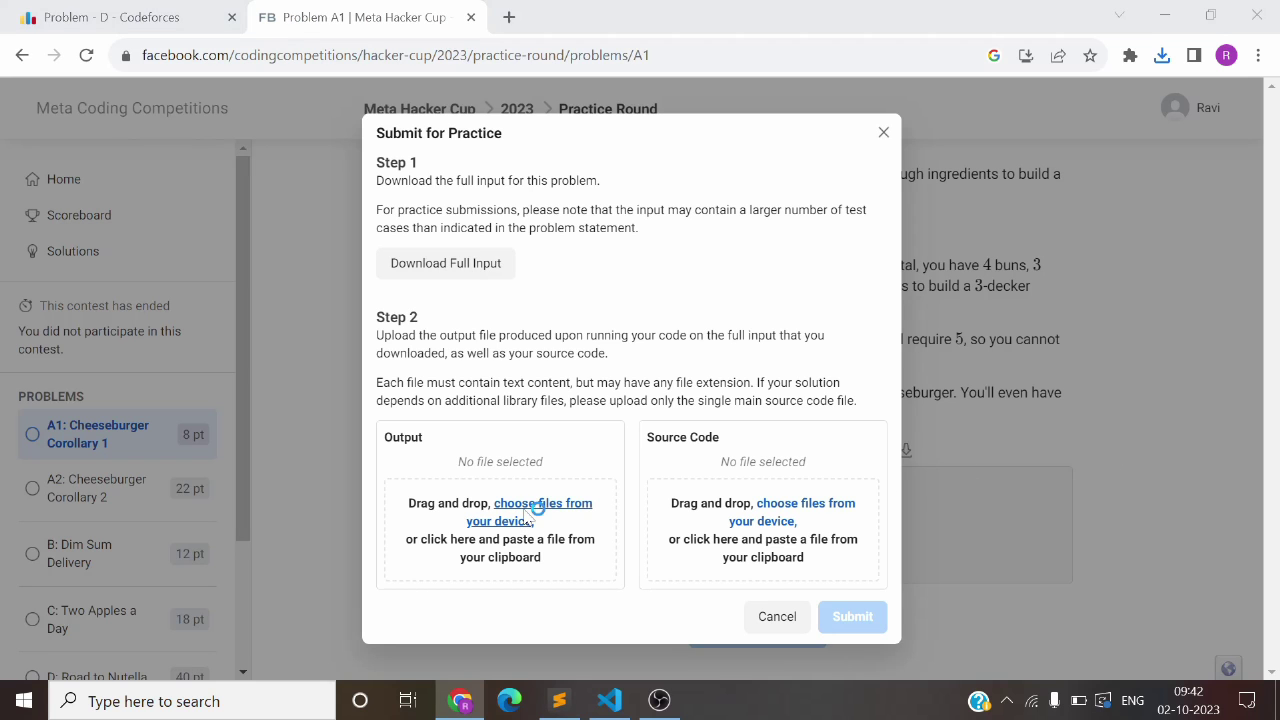
pyautogui.hscroll(5, 692, 418)
pyautogui.hscroll(-5, 692, 418)
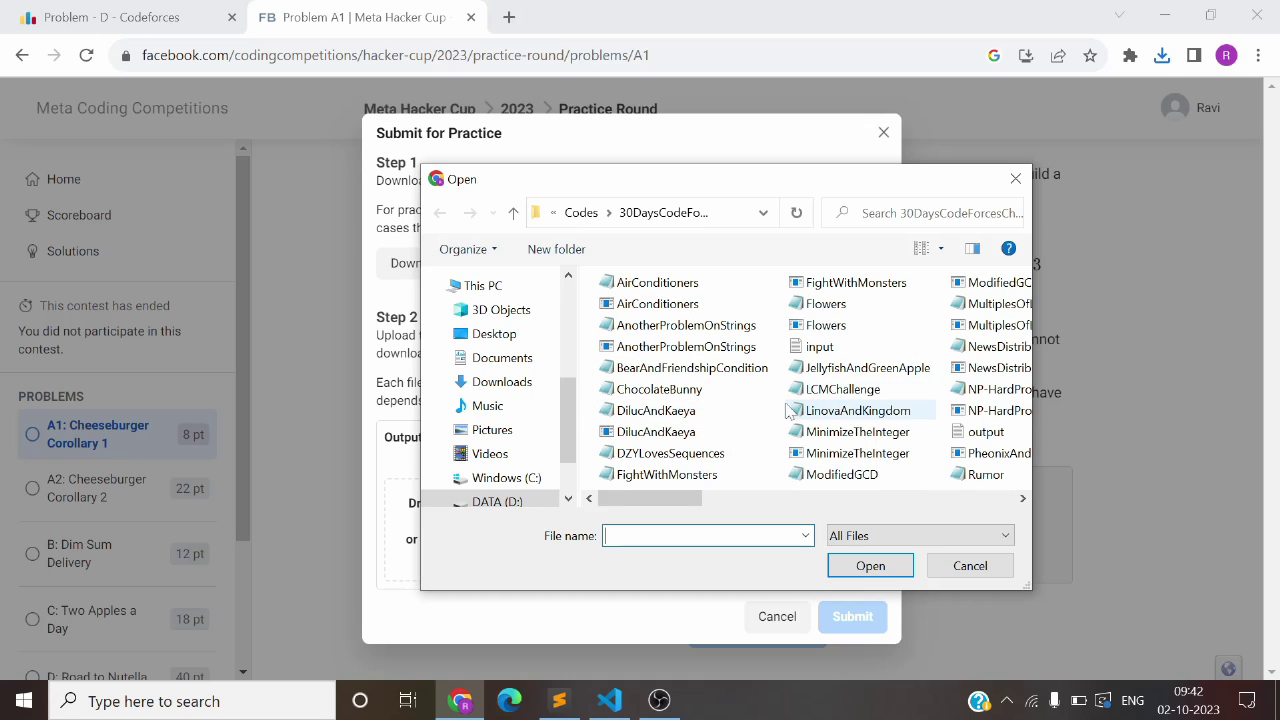
pyautogui.click(955, 432)
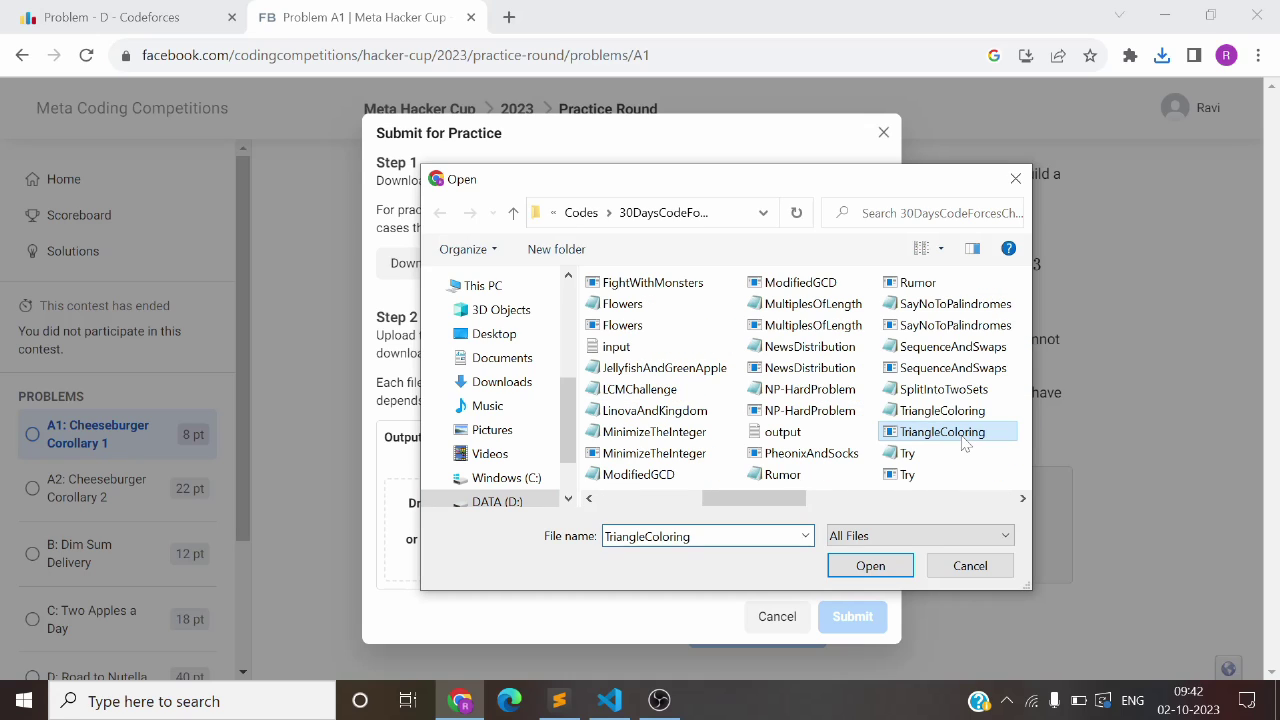
pyautogui.doubleClick(800, 436)
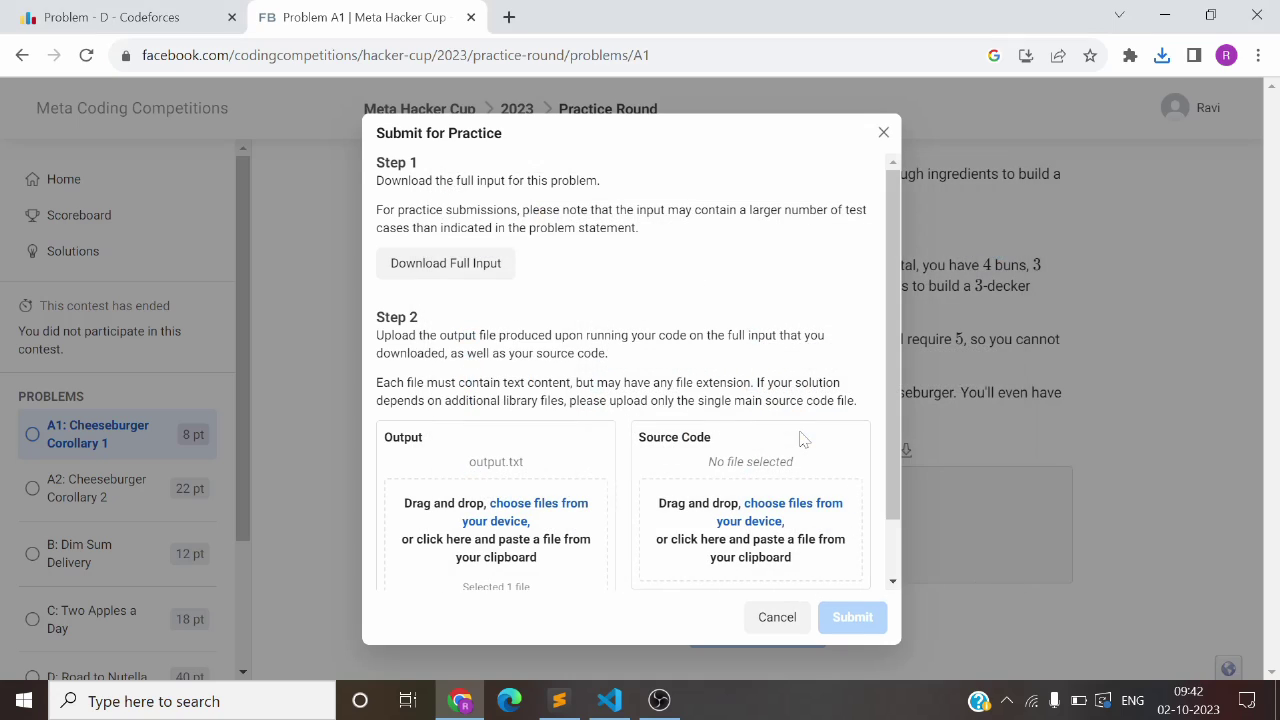
# Step: Attach Try.cpp as the Source Code file
pyautogui.click(765, 510)
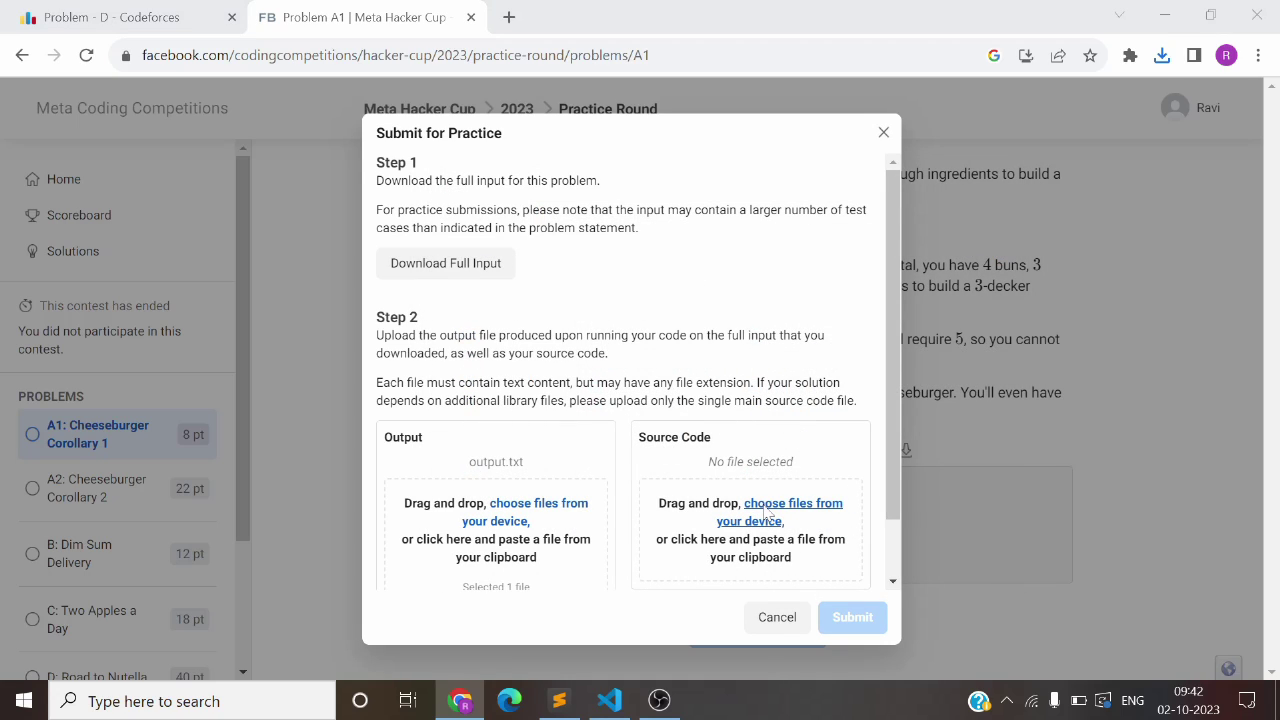
pyautogui.scroll(-3, 744, 467)
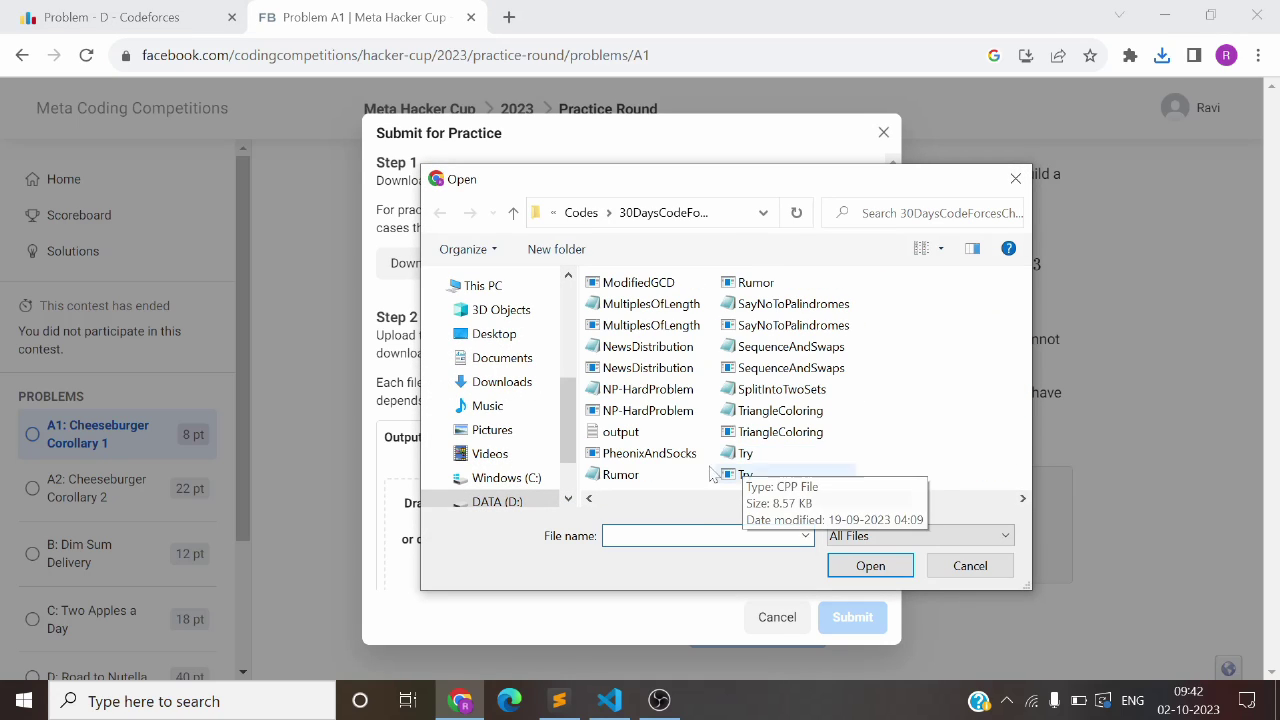
pyautogui.doubleClick(789, 453)
pyautogui.scroll(-1, 789, 457)
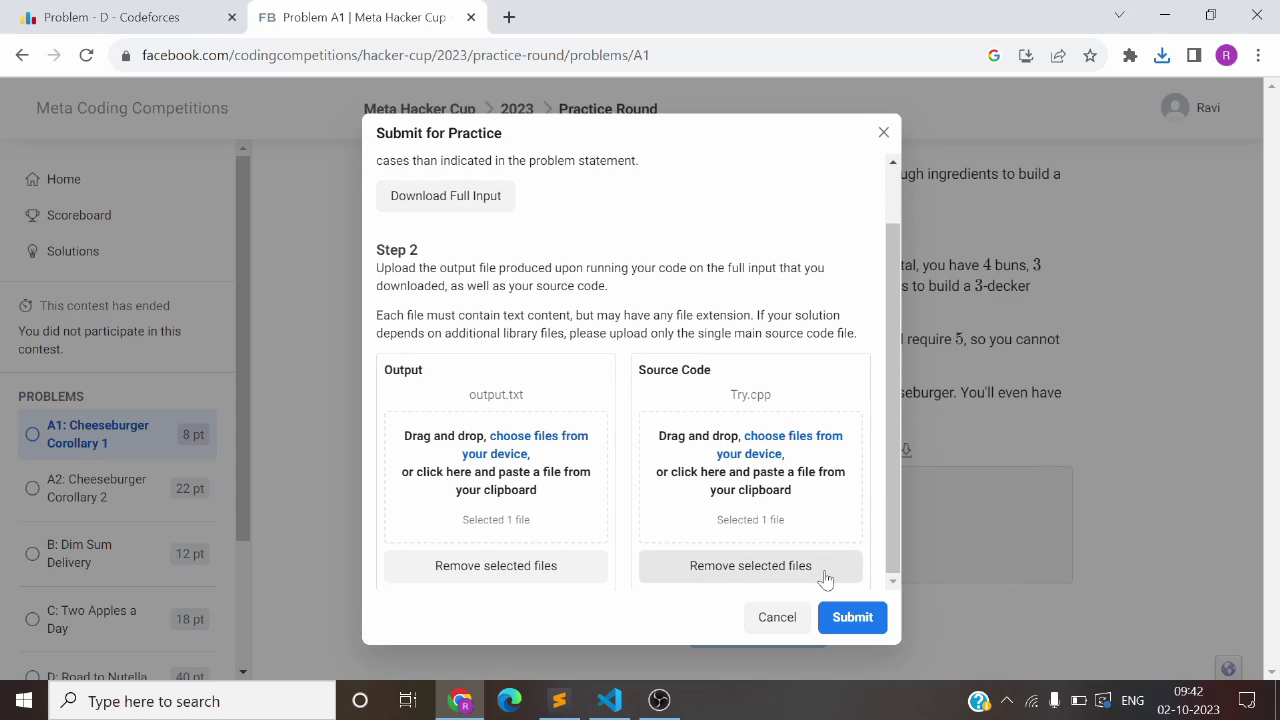
pyautogui.scroll(1, 775, 398)
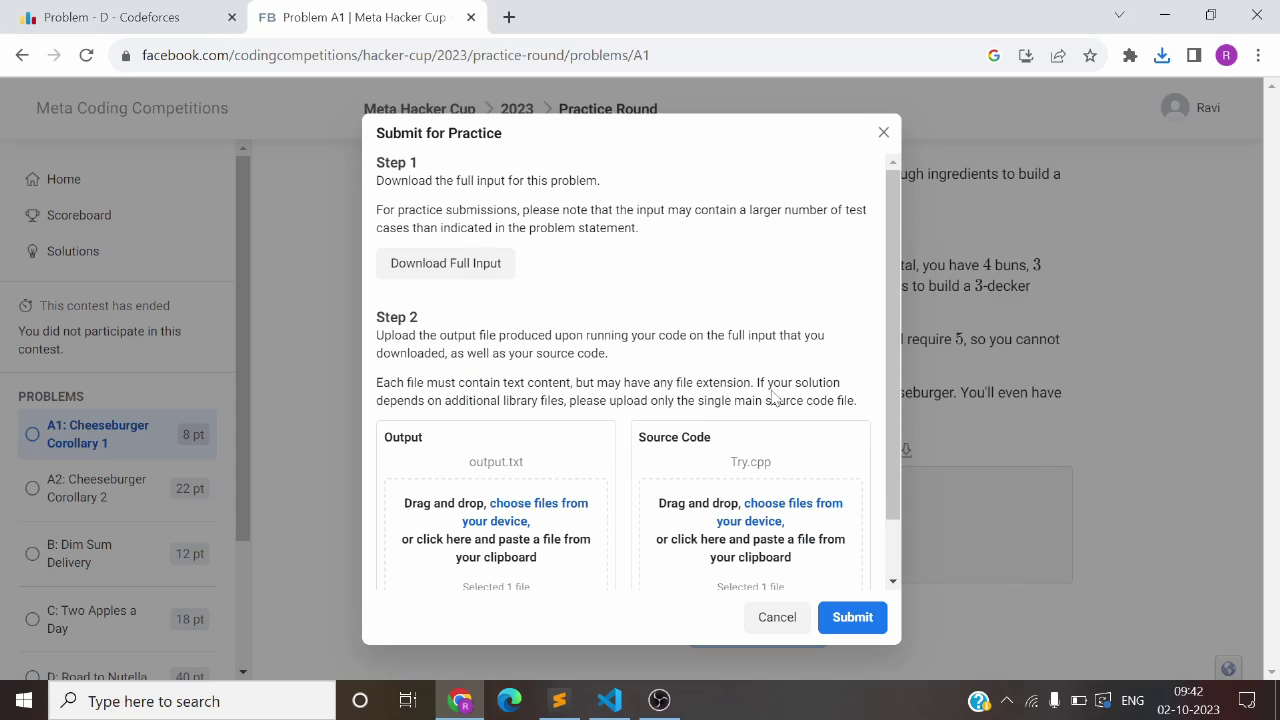
# Step: Review output.txt's answers back in Sublime Text
pyautogui.click(559, 700)
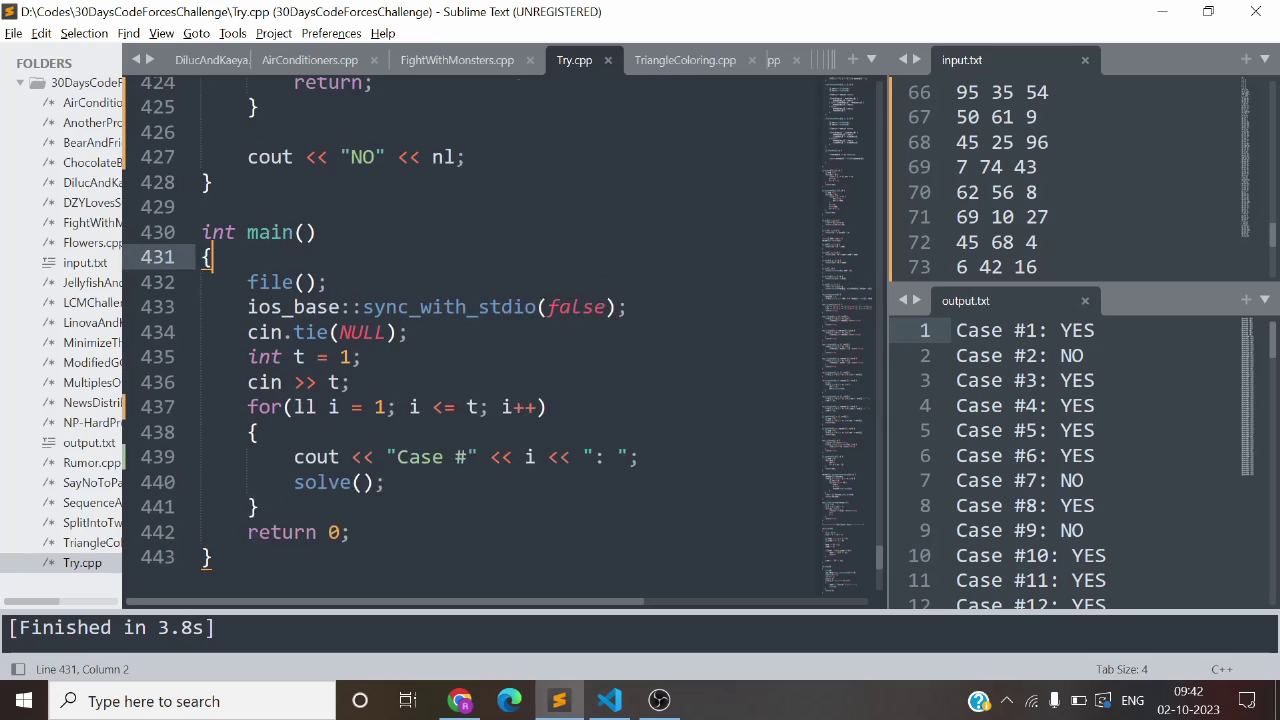
pyautogui.scroll(1, 500, 330)
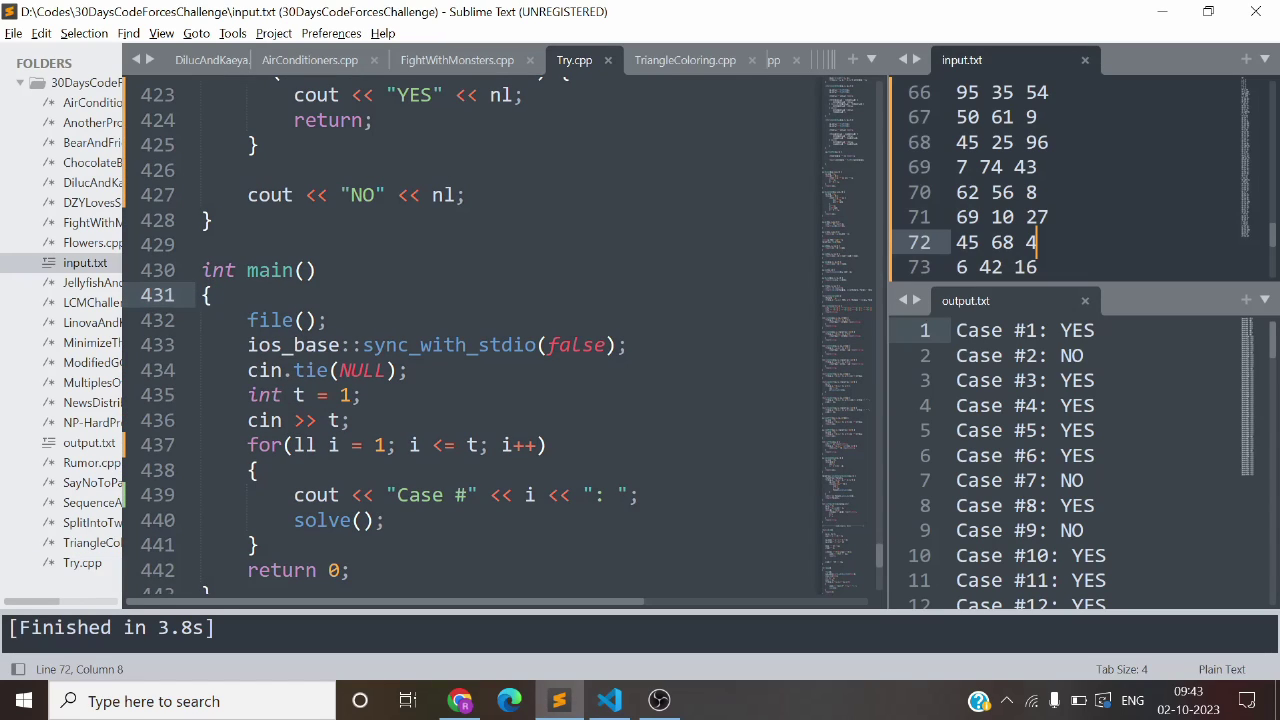
pyautogui.click(1000, 242)
pyautogui.click(1060, 430)
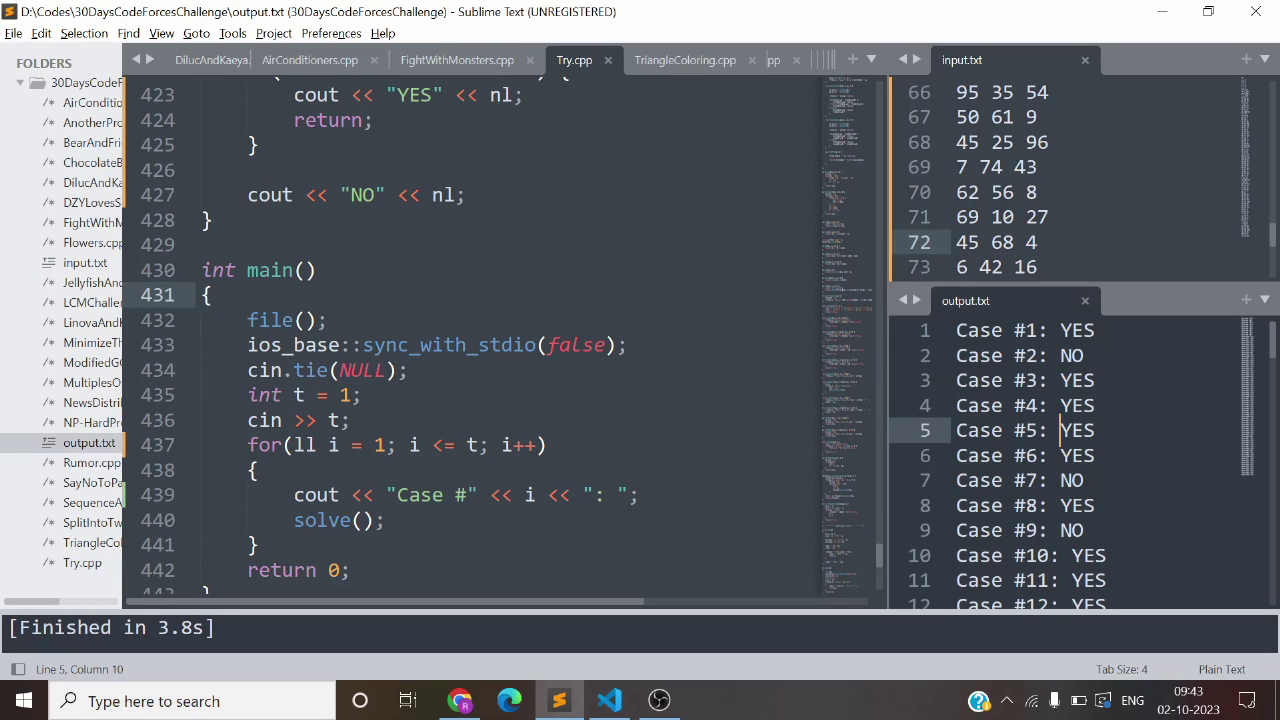
pyautogui.click(208, 295)
# Step: Launch a g++ build-and-run of Try.cpp in VS Code, then return to A1's Submit for Practice dialog
pyautogui.click(609, 700)
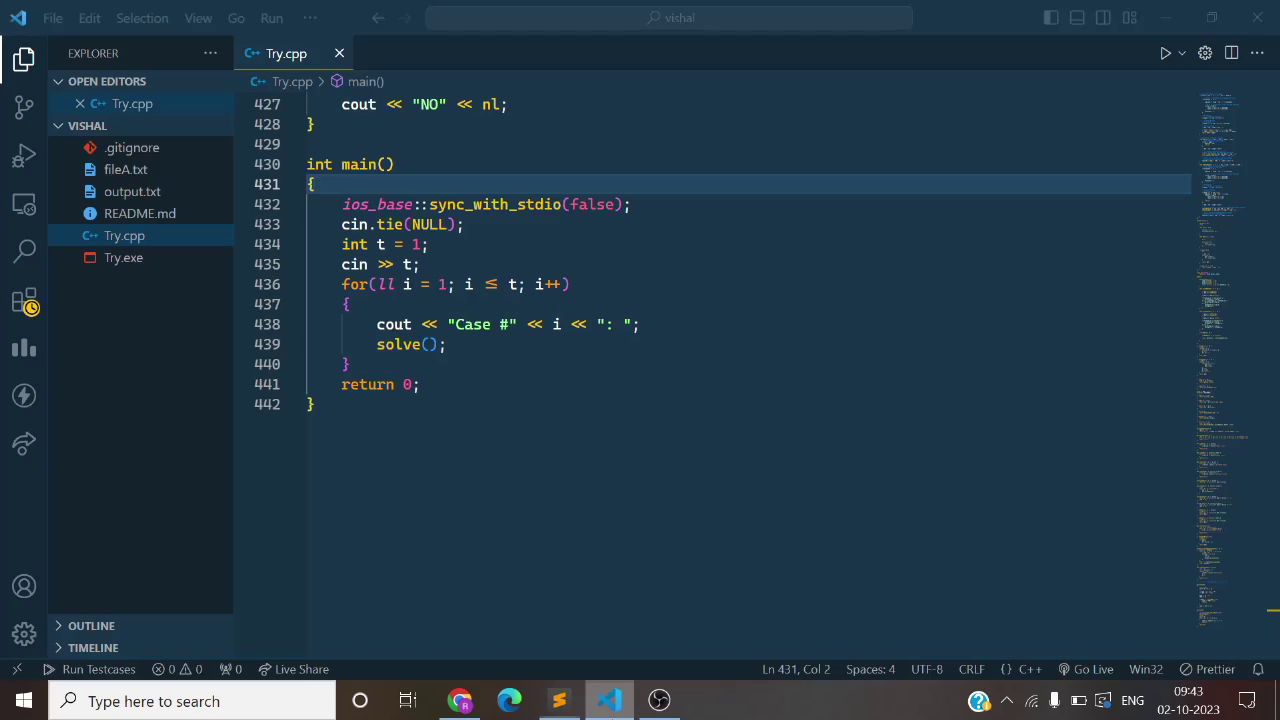
pyautogui.scroll(1, 723, 276)
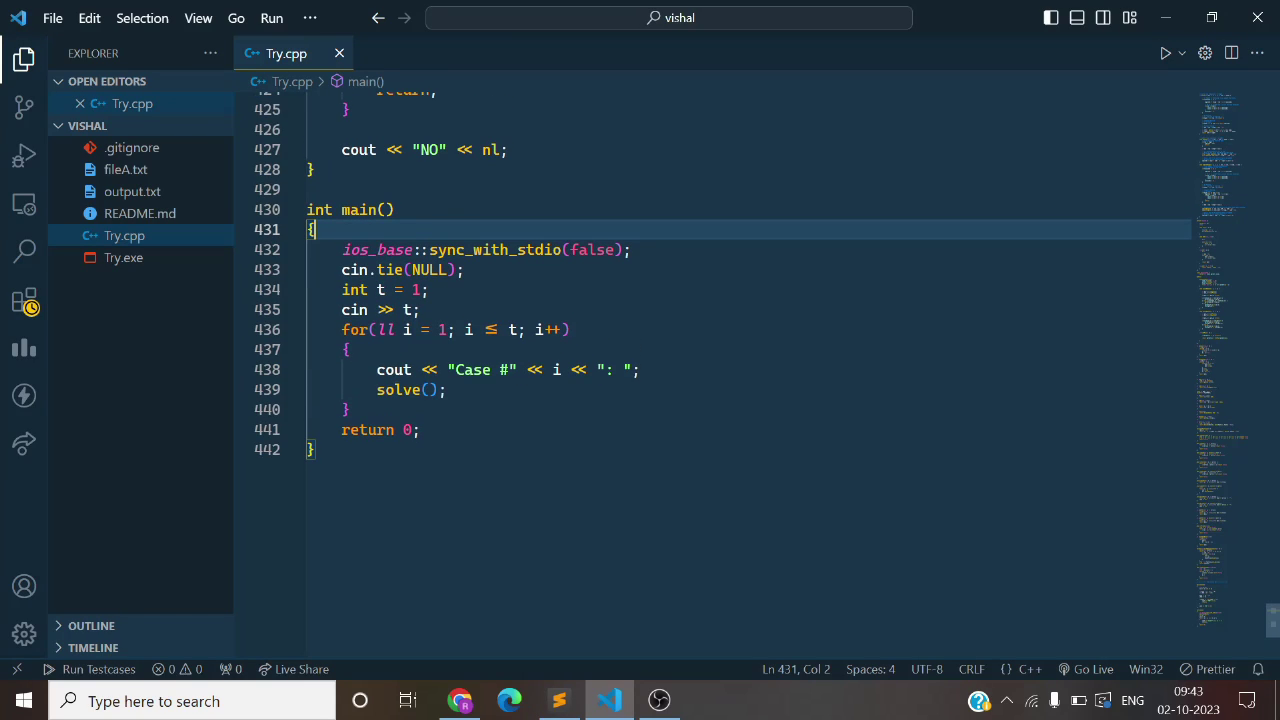
pyautogui.click(1165, 53)
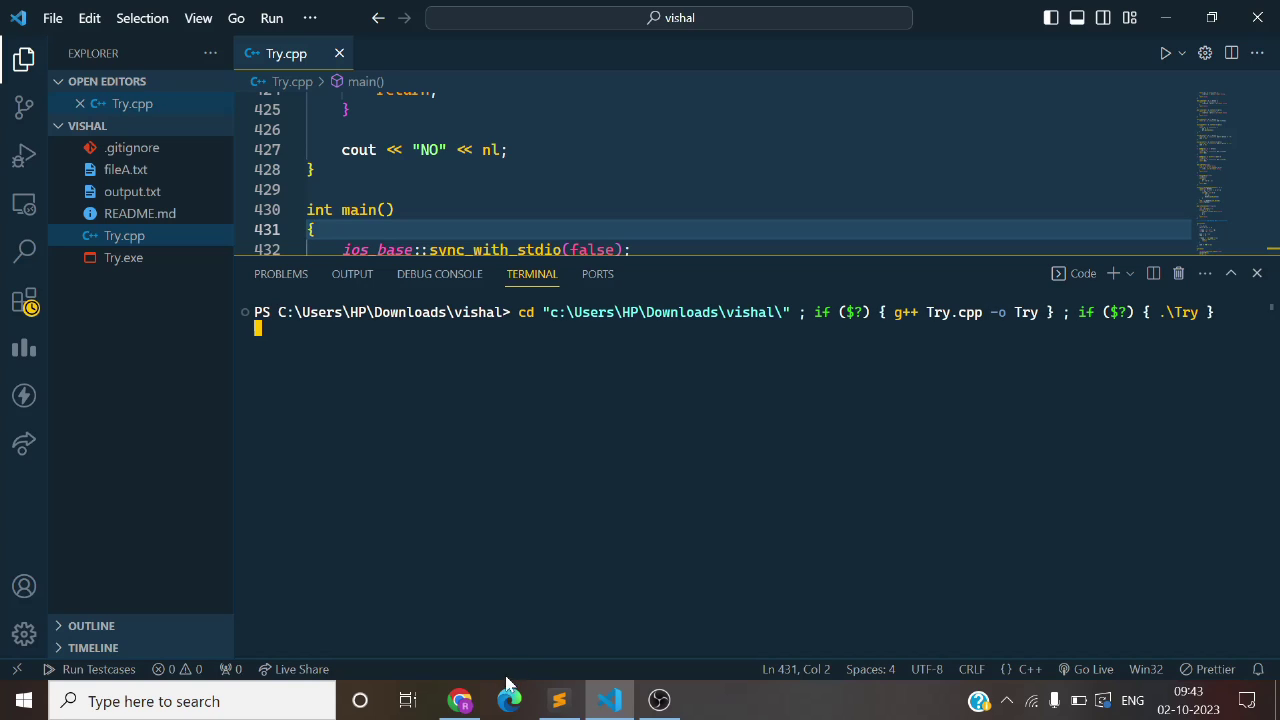
pyautogui.click(459, 700)
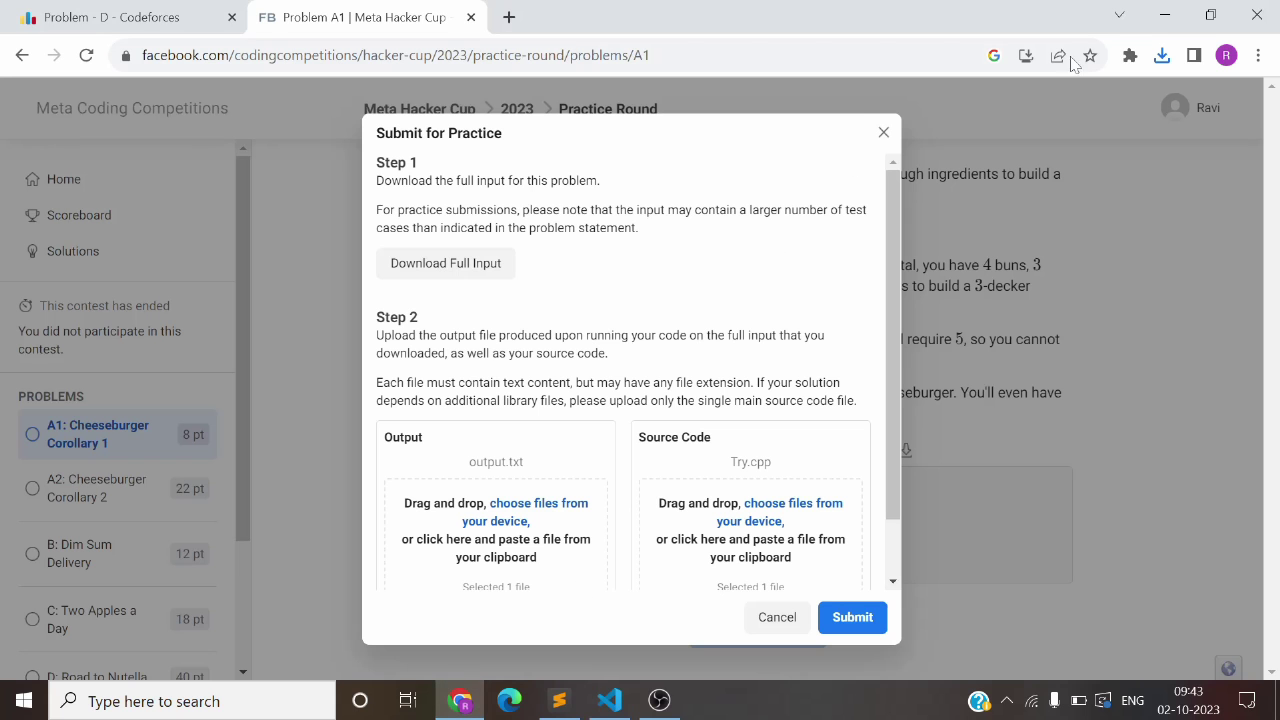
# Step: Copy all 79 cases of the downloaded full input from Notepad, close it, and return to VS Code
pyautogui.click(1161, 55)
pyautogui.click(1000, 145)
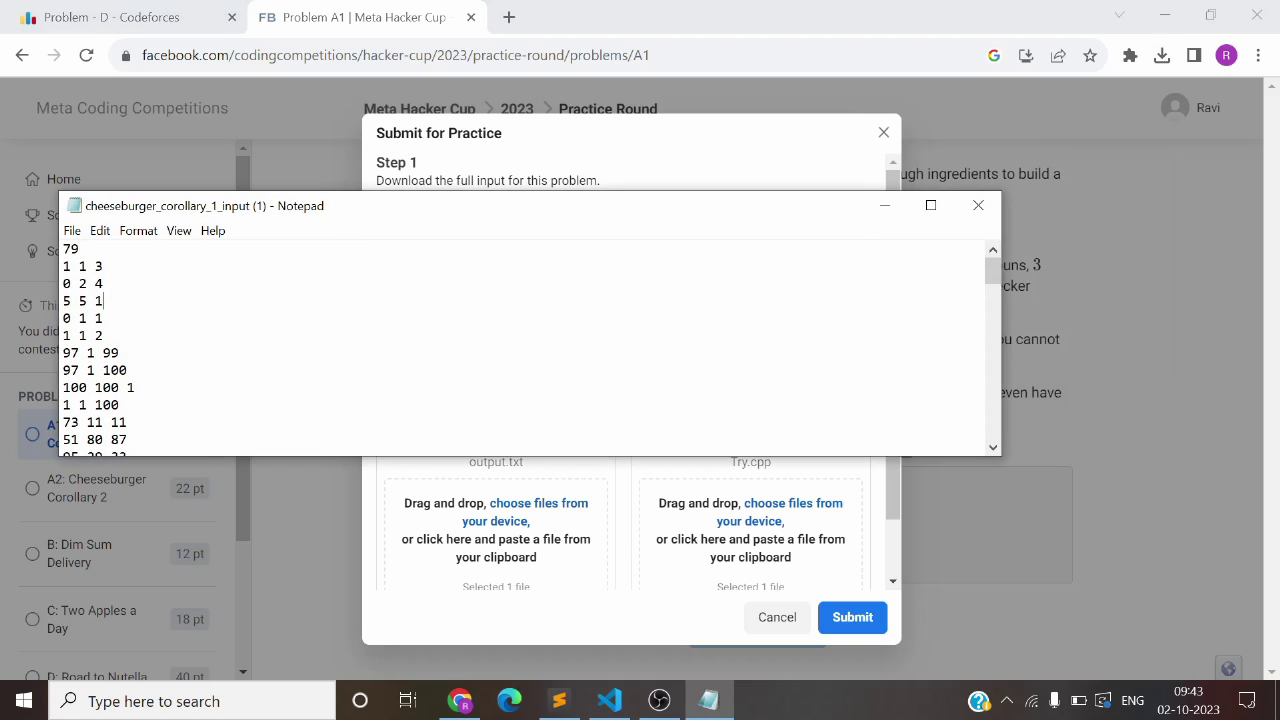
pyautogui.hotkey('ctrl', 'a')
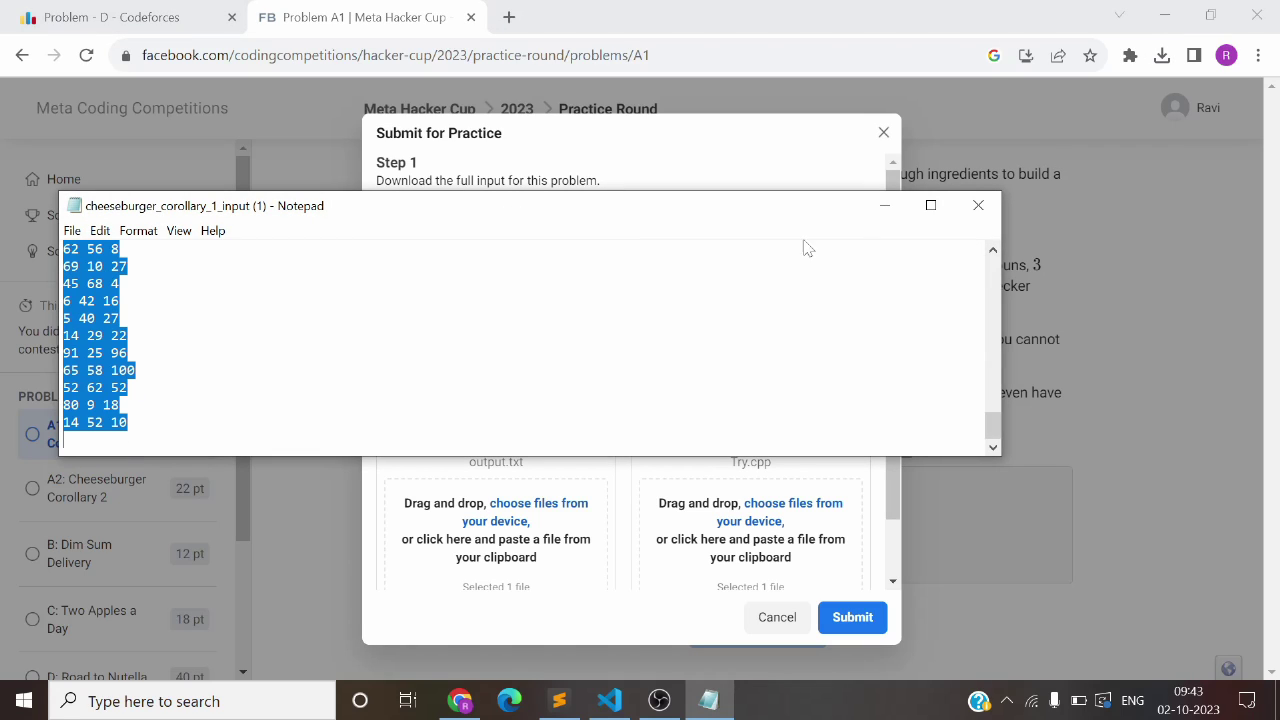
pyautogui.click(978, 205)
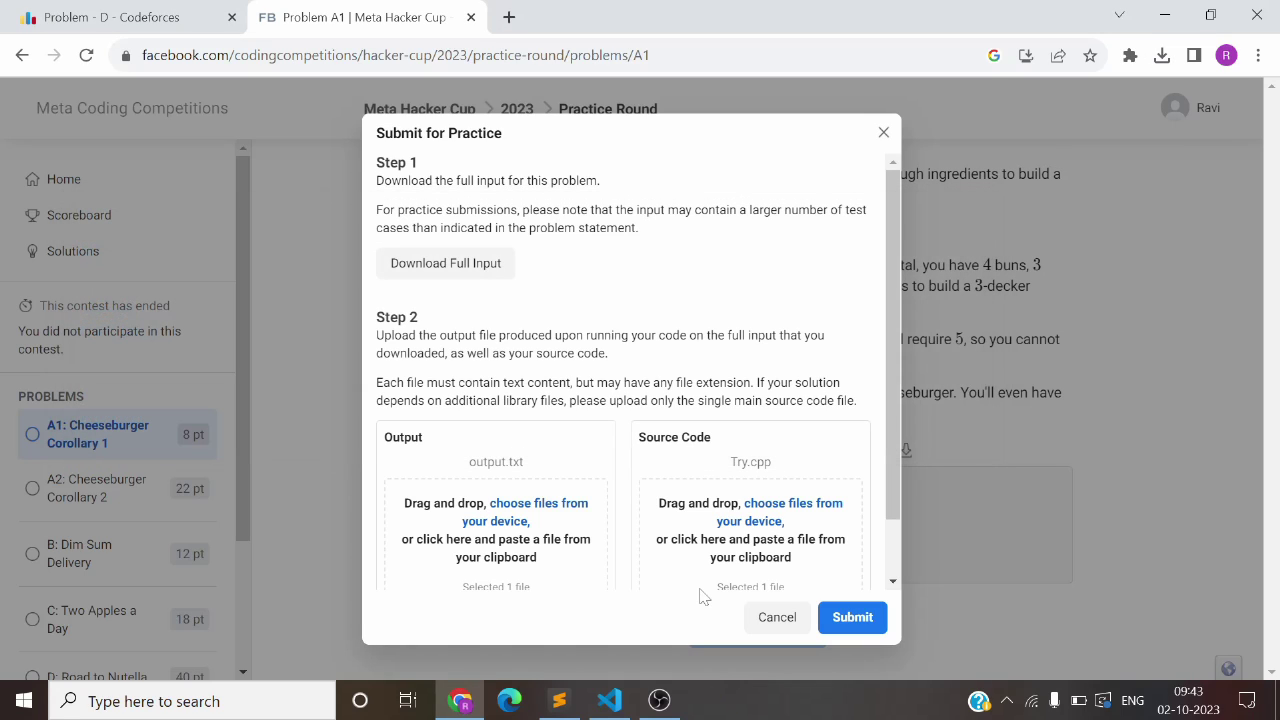
pyautogui.press('Escape')
pyautogui.click(609, 699)
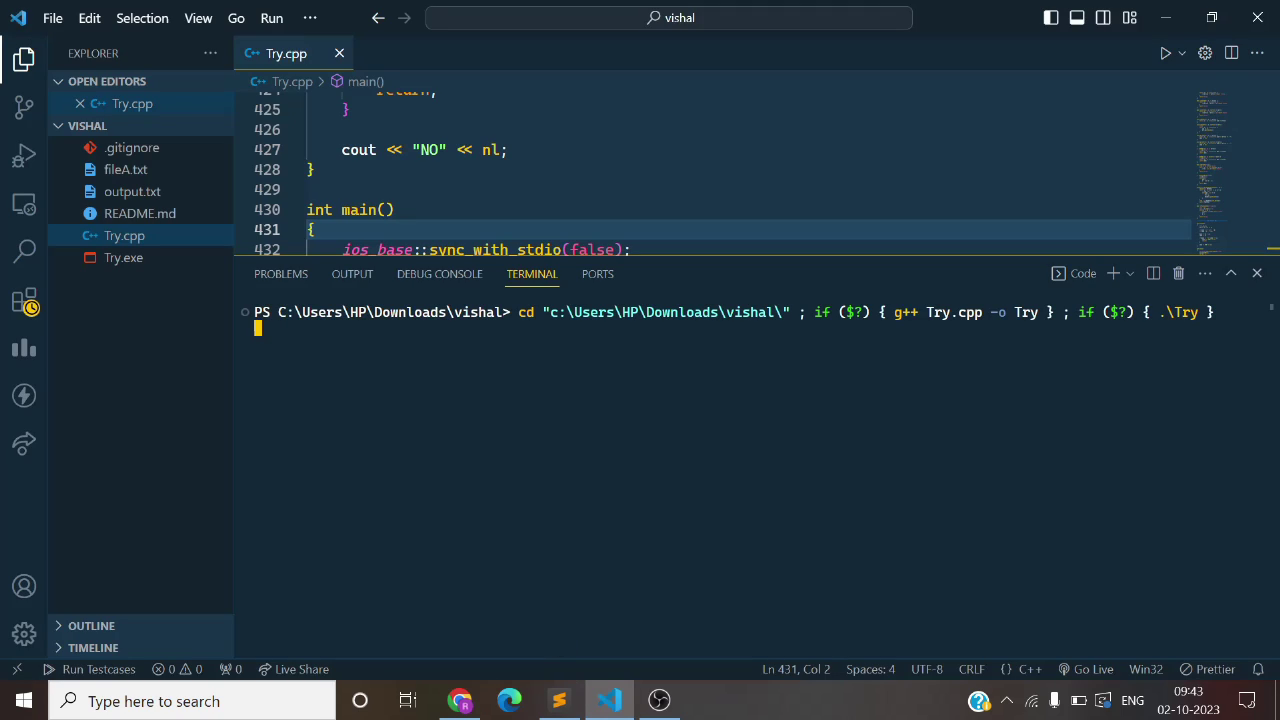
# Step: Paste the 81-line full input into the running Try.cpp program in the terminal
pyautogui.hotkey('ctrl', 'v')
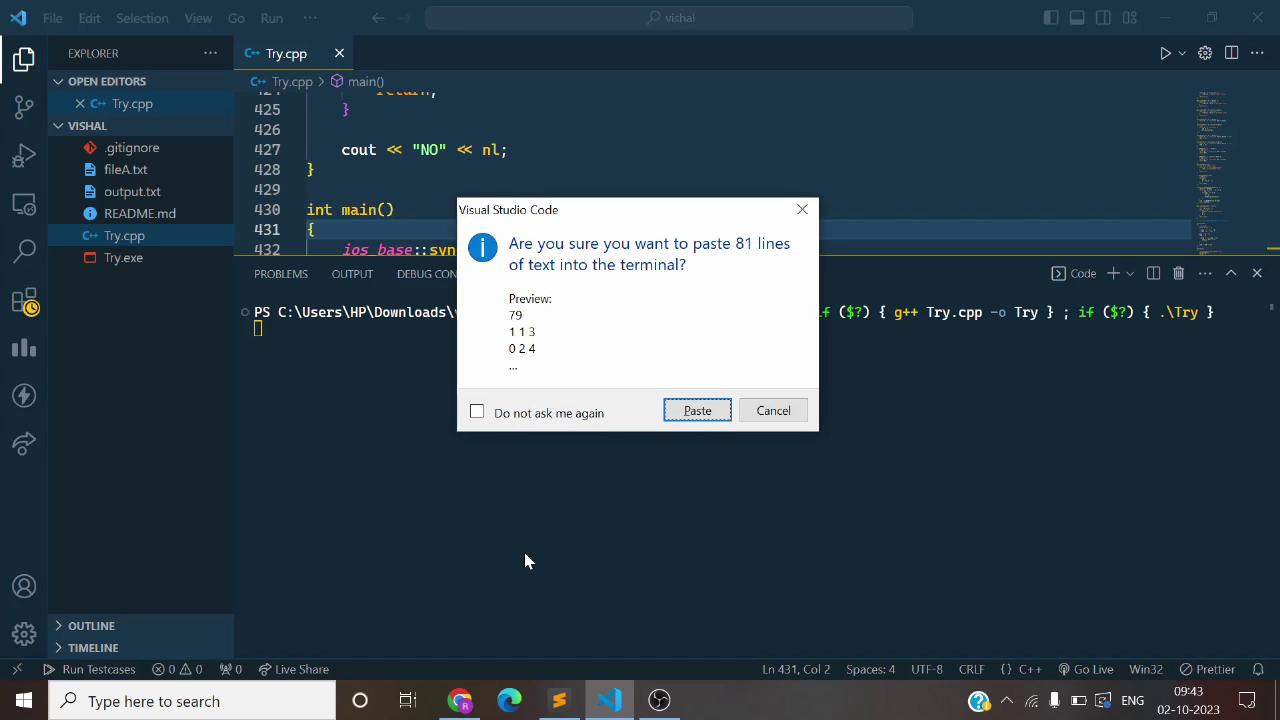
pyautogui.click(697, 411)
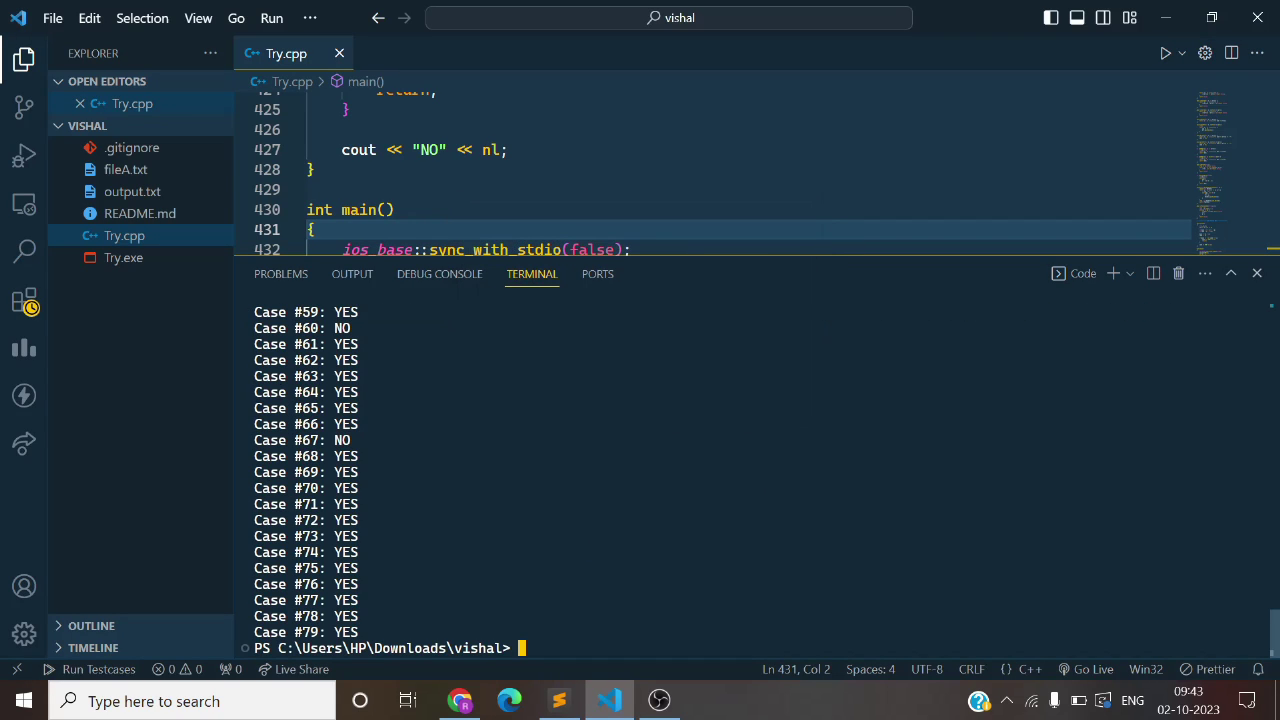
pyautogui.scroll(12, 750, 470)
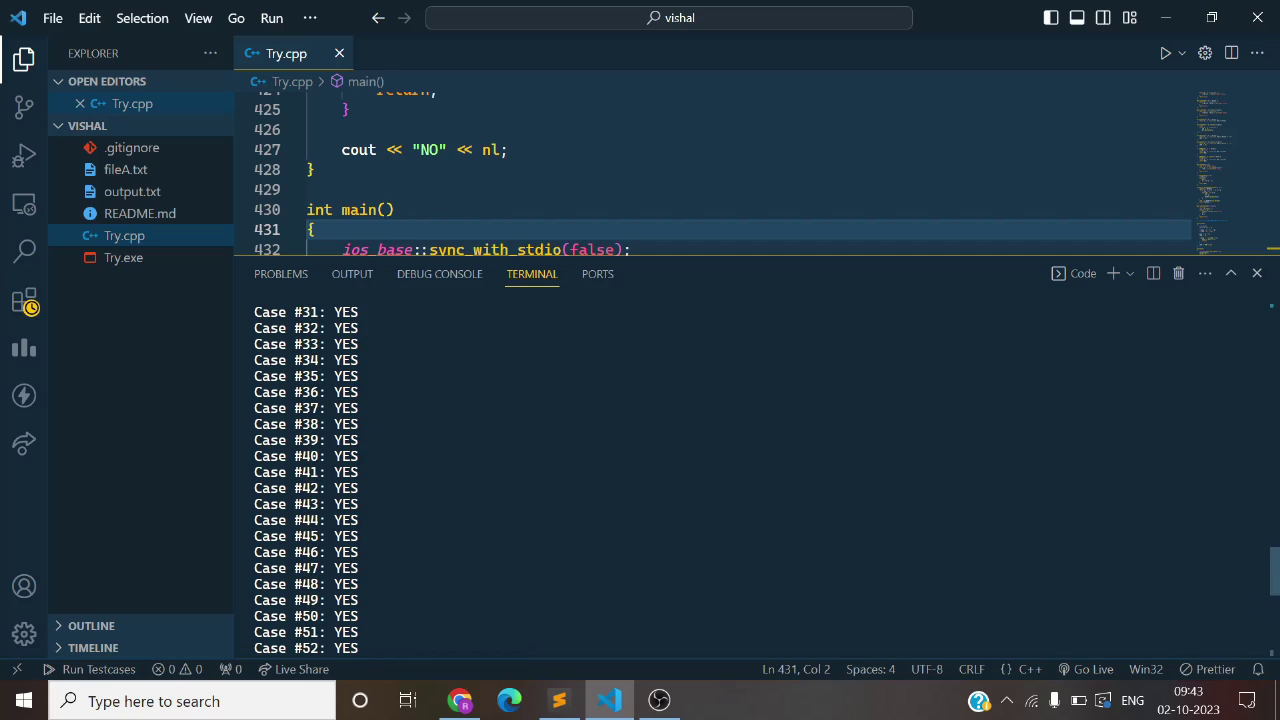
pyautogui.scroll(5, 750, 470)
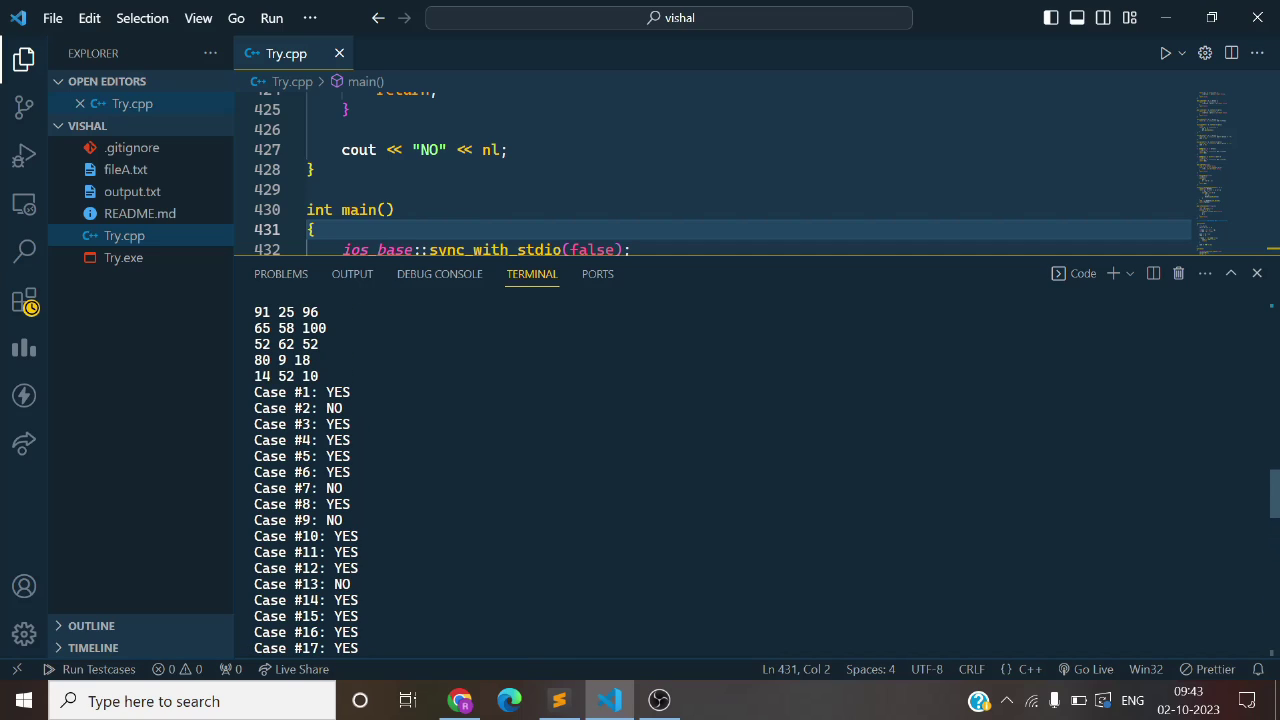
# Step: Copy the Case #1–#79 results into output.txt and save it
pyautogui.moveTo(256, 392); pyautogui.dragTo(358, 690)
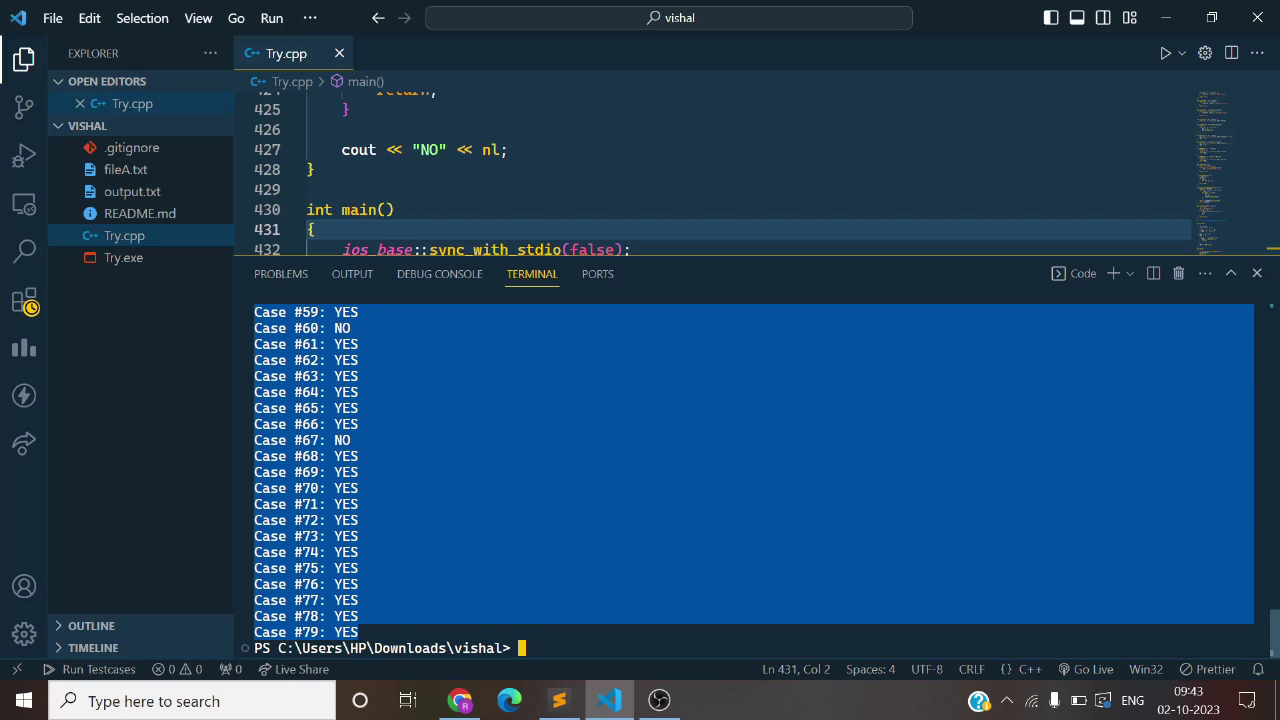
pyautogui.click(141, 193)
pyautogui.doubleClick(141, 193)
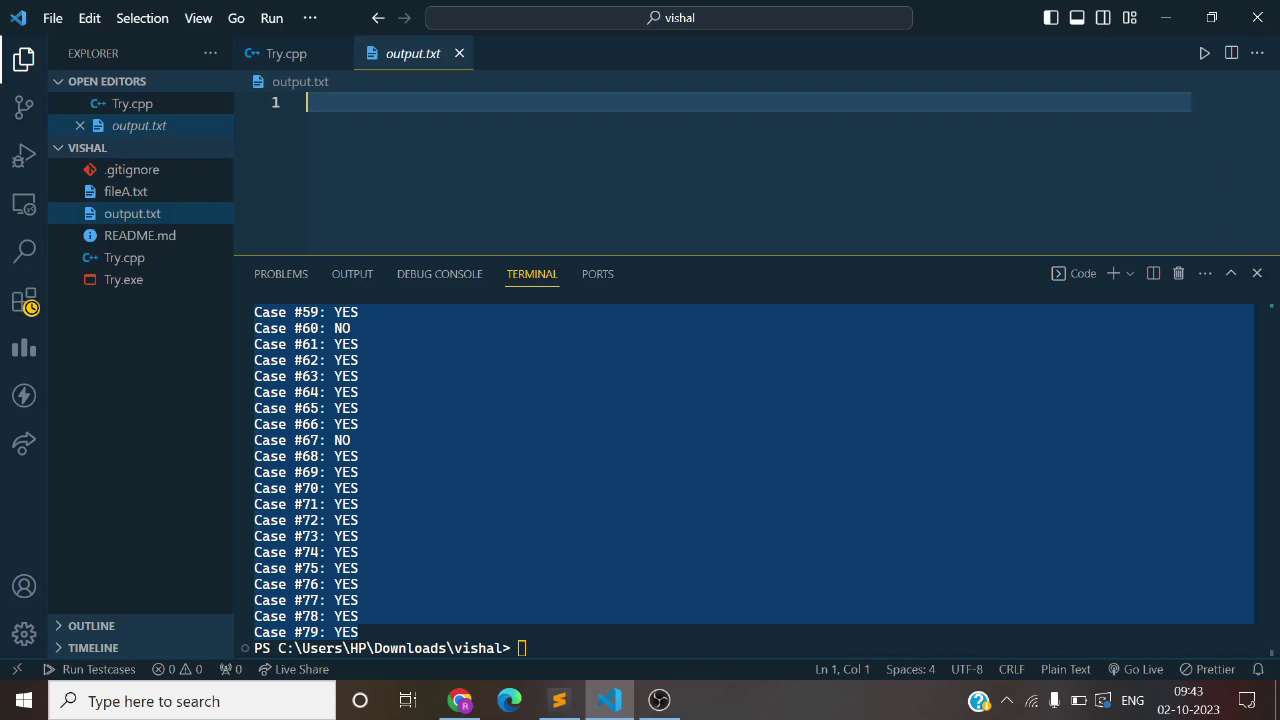
pyautogui.hotkey('ctrl', 'v')
pyautogui.hotkey('ctrl', 's')
pyautogui.scroll(20, 700, 165)
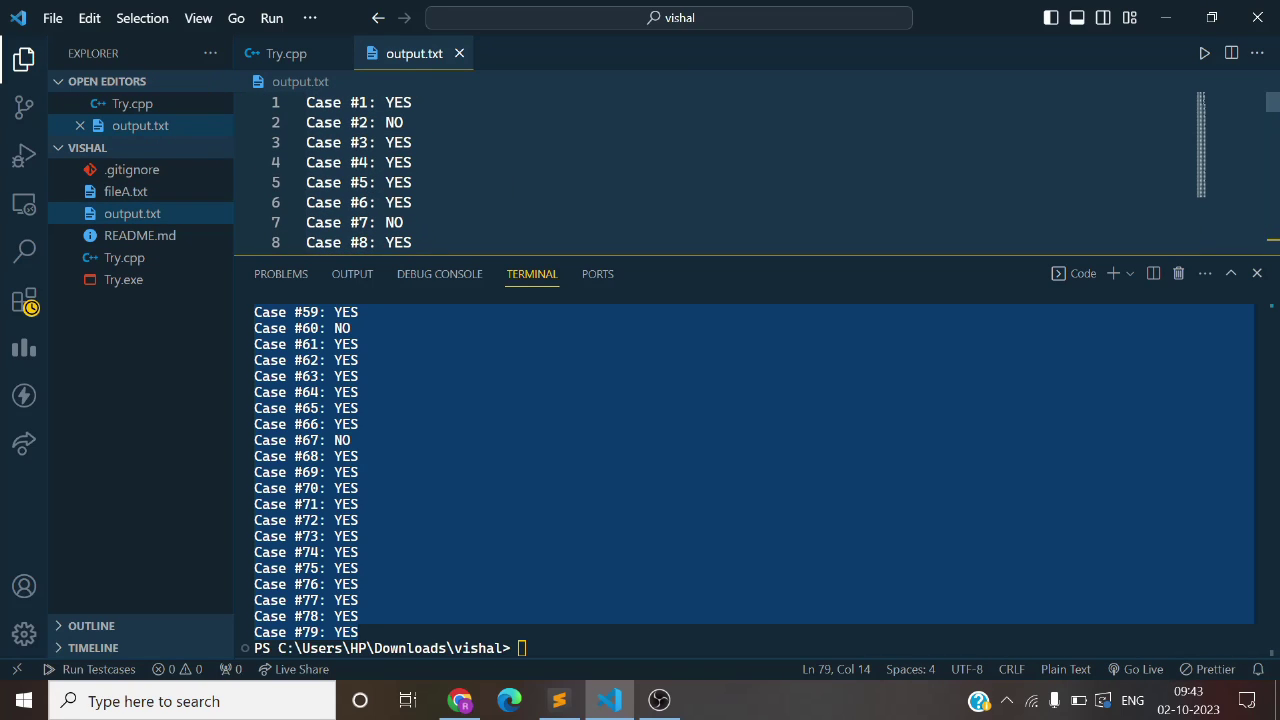
# Step: Start an A1 practice submission and attach output.txt from the vishal folder as the output
pyautogui.click(459, 700)
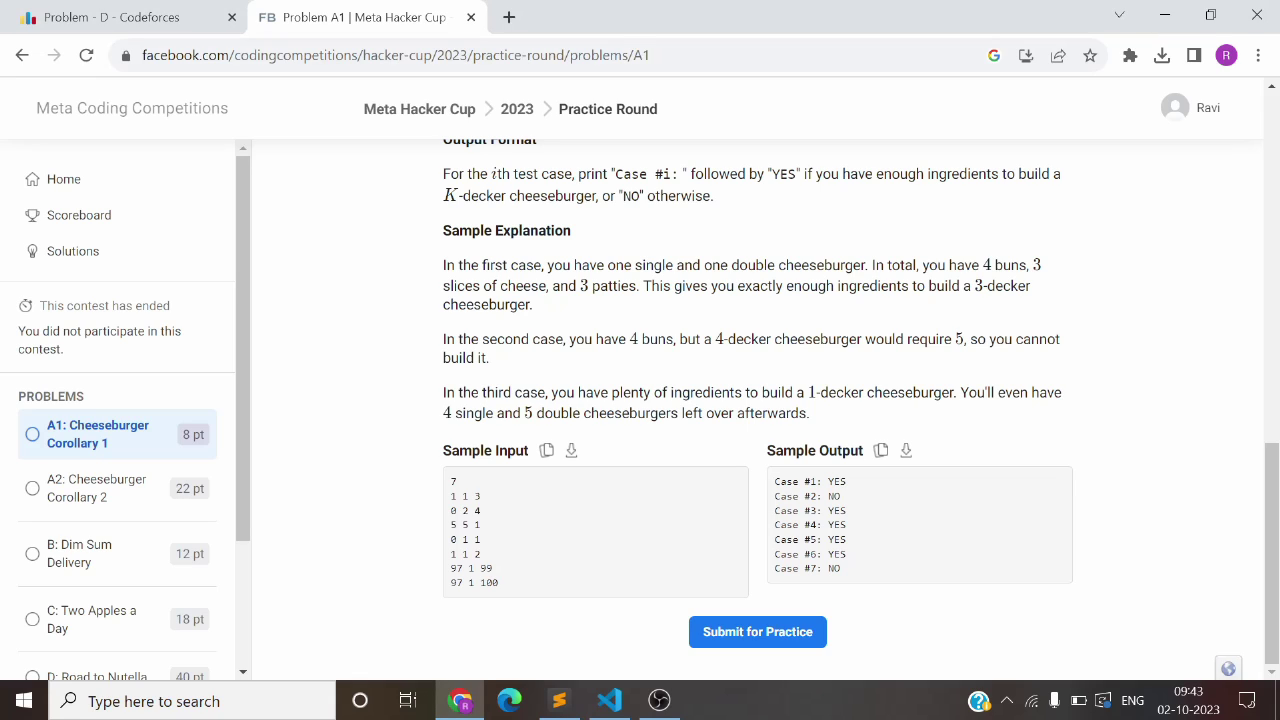
pyautogui.click(740, 640)
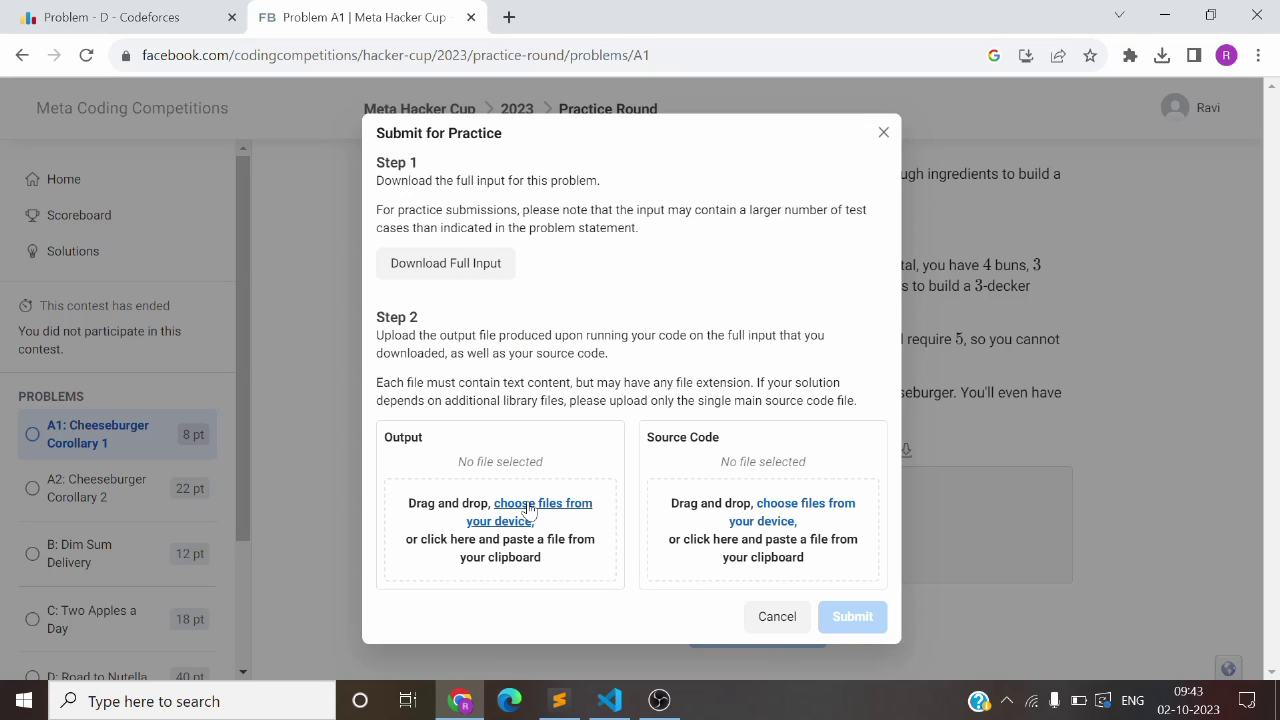
pyautogui.click(530, 510)
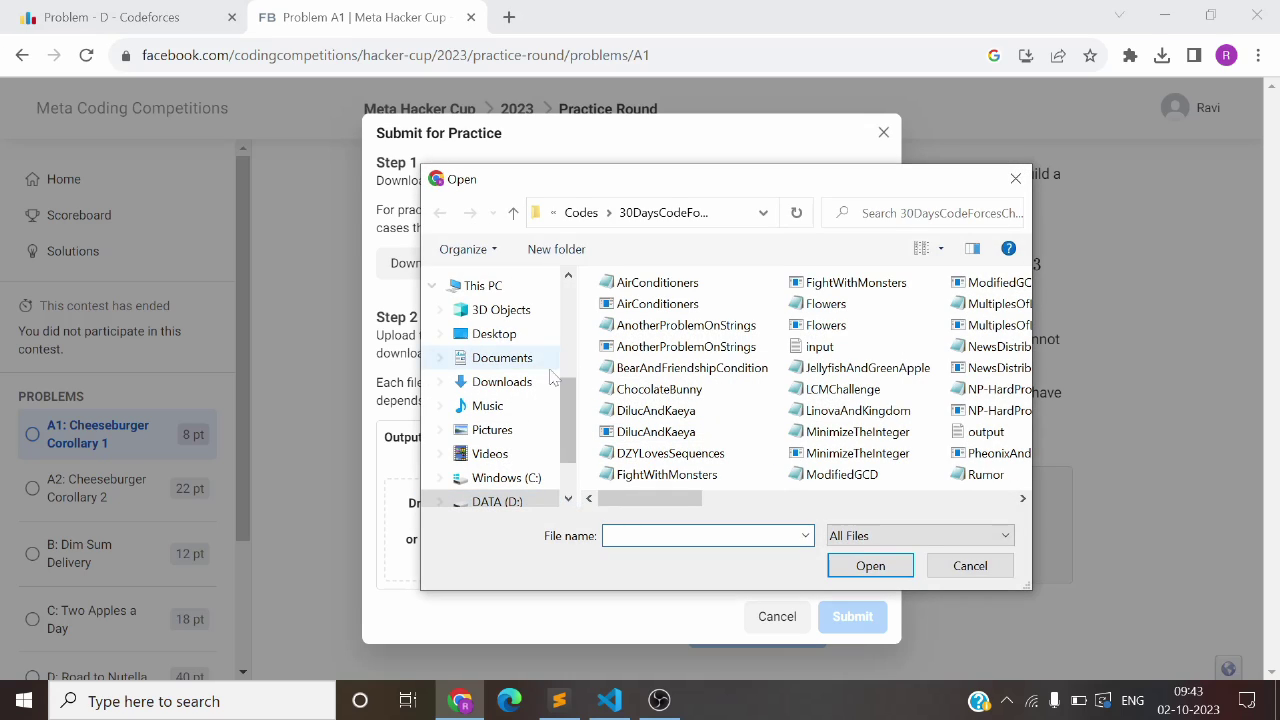
pyautogui.click(537, 383)
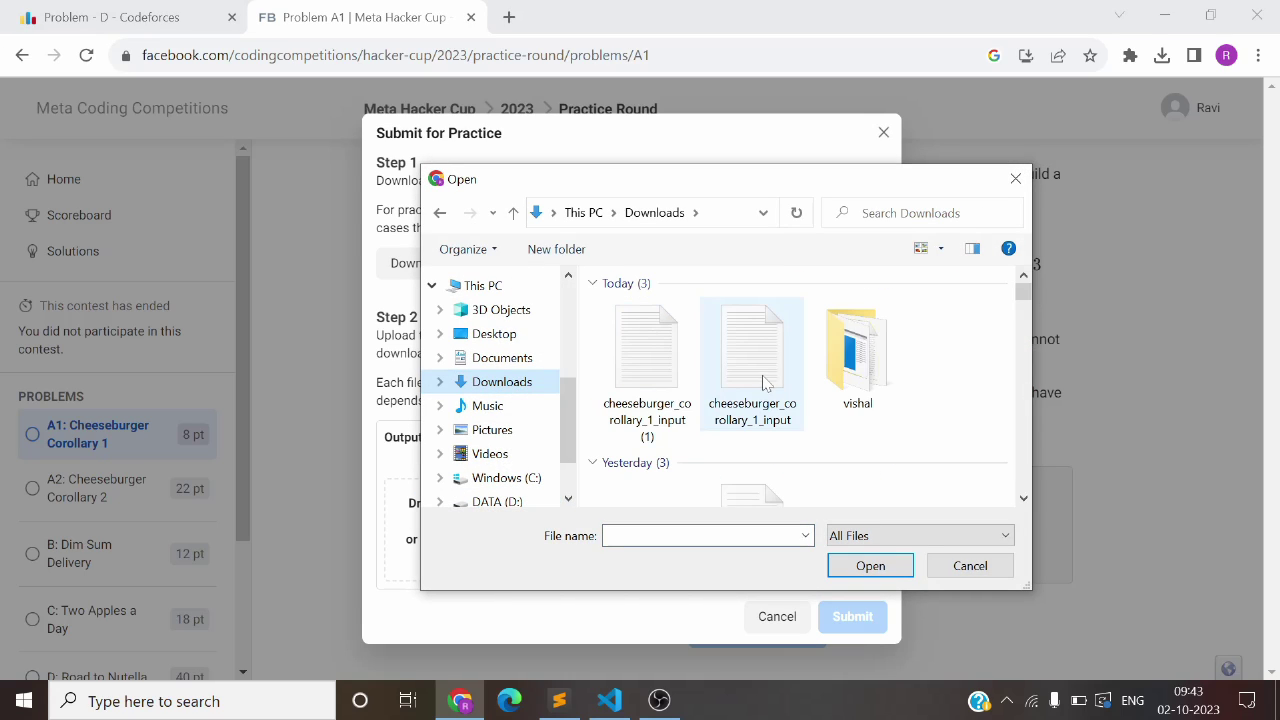
pyautogui.doubleClick(833, 389)
pyautogui.click(668, 383)
pyautogui.doubleClick(668, 383)
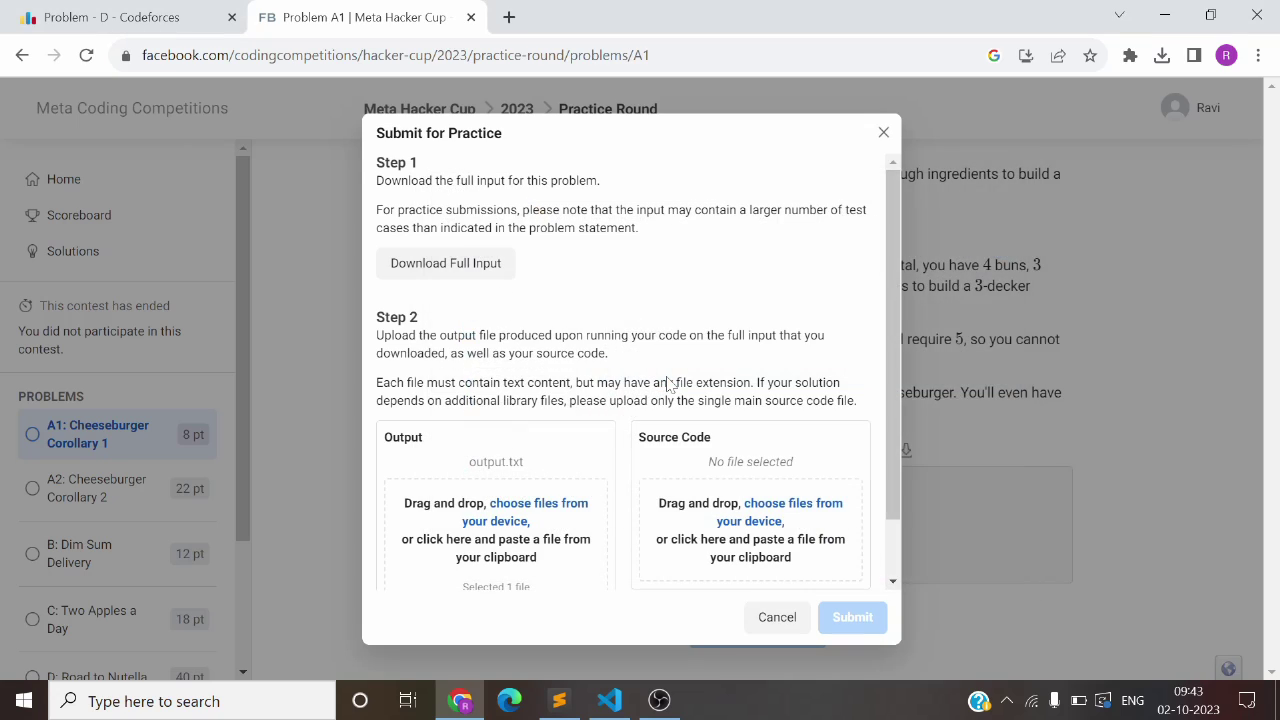
# Step: Attach Try.cpp as the source code and submit the solution for practice
pyautogui.click(785, 511)
pyautogui.click(655, 419)
pyautogui.doubleClick(655, 419)
pyautogui.click(852, 616)
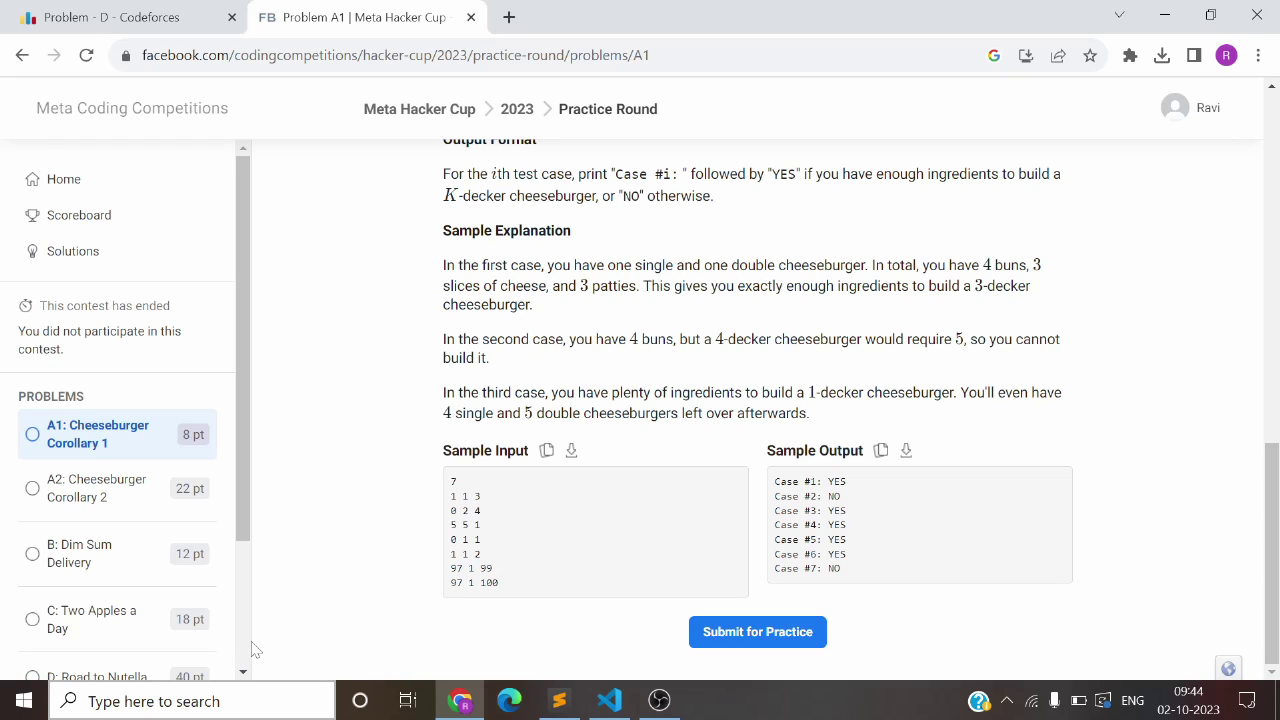
# Step: Shut down the VS Code terminal and reload the A1: Cheeseburger Corollary 1 problem page
pyautogui.click(609, 700)
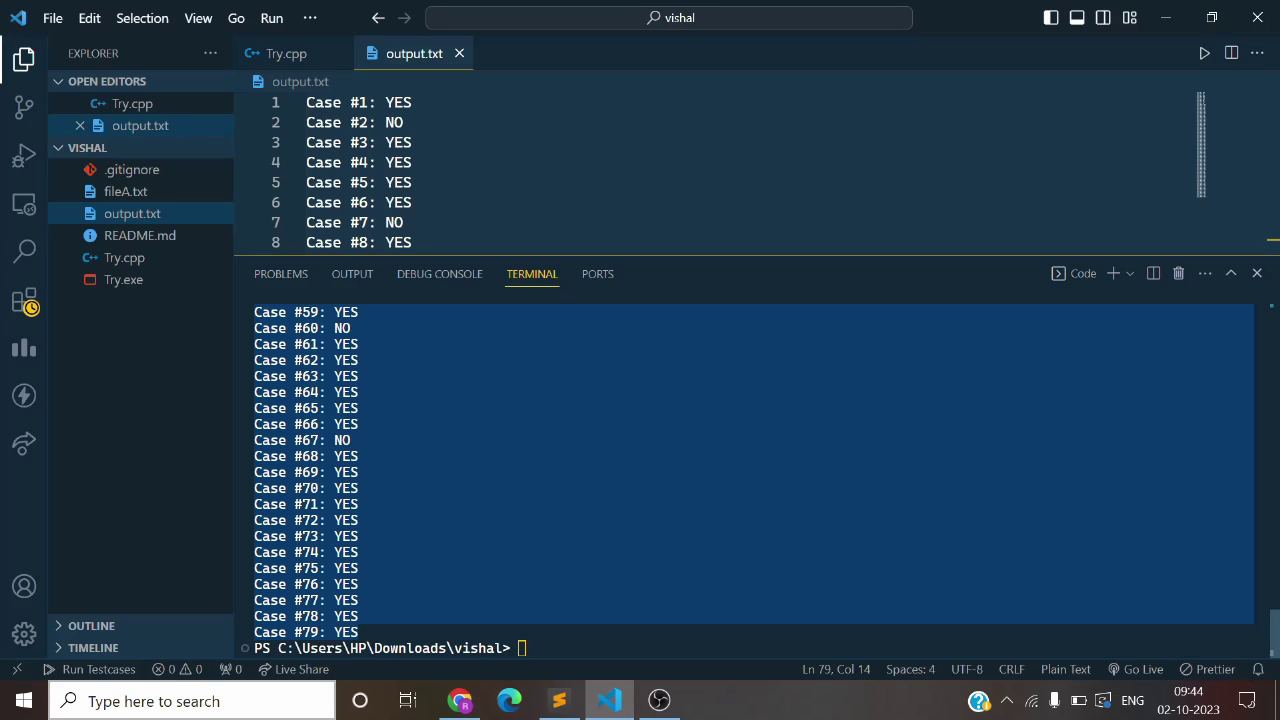
pyautogui.click(1178, 274)
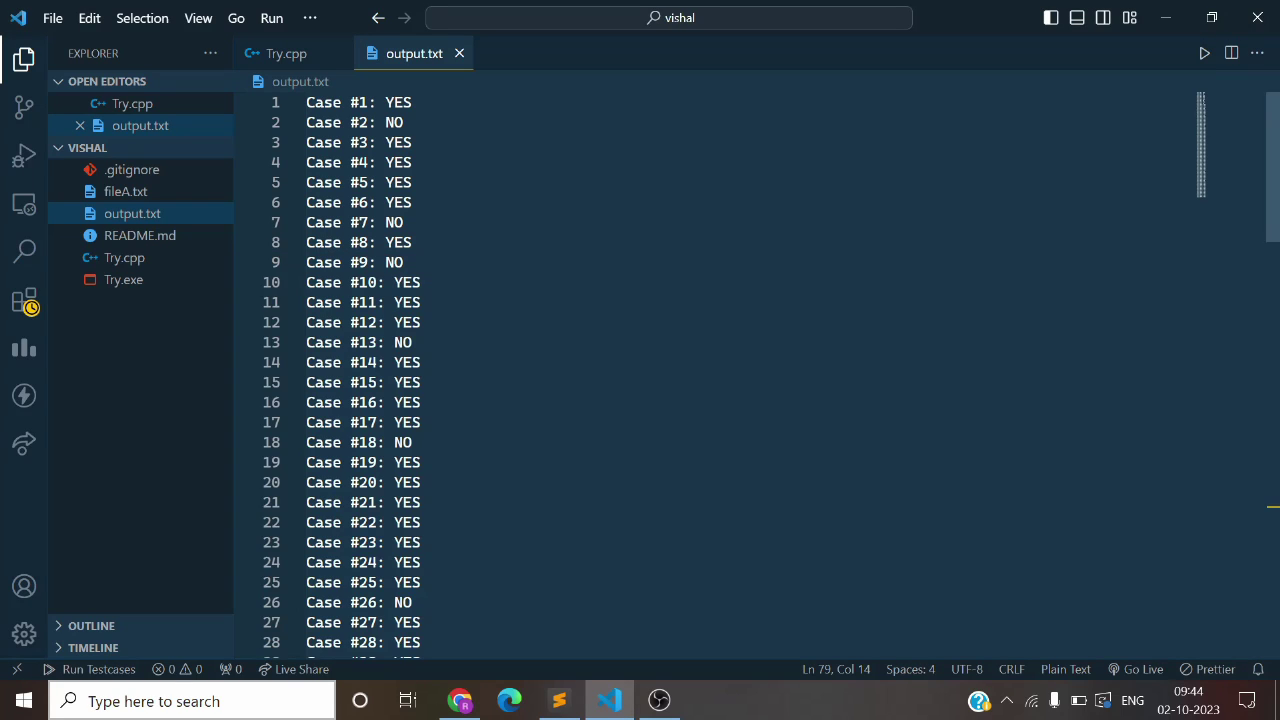
pyautogui.hotkey('alt', 'Tab')
pyautogui.click(86, 55)
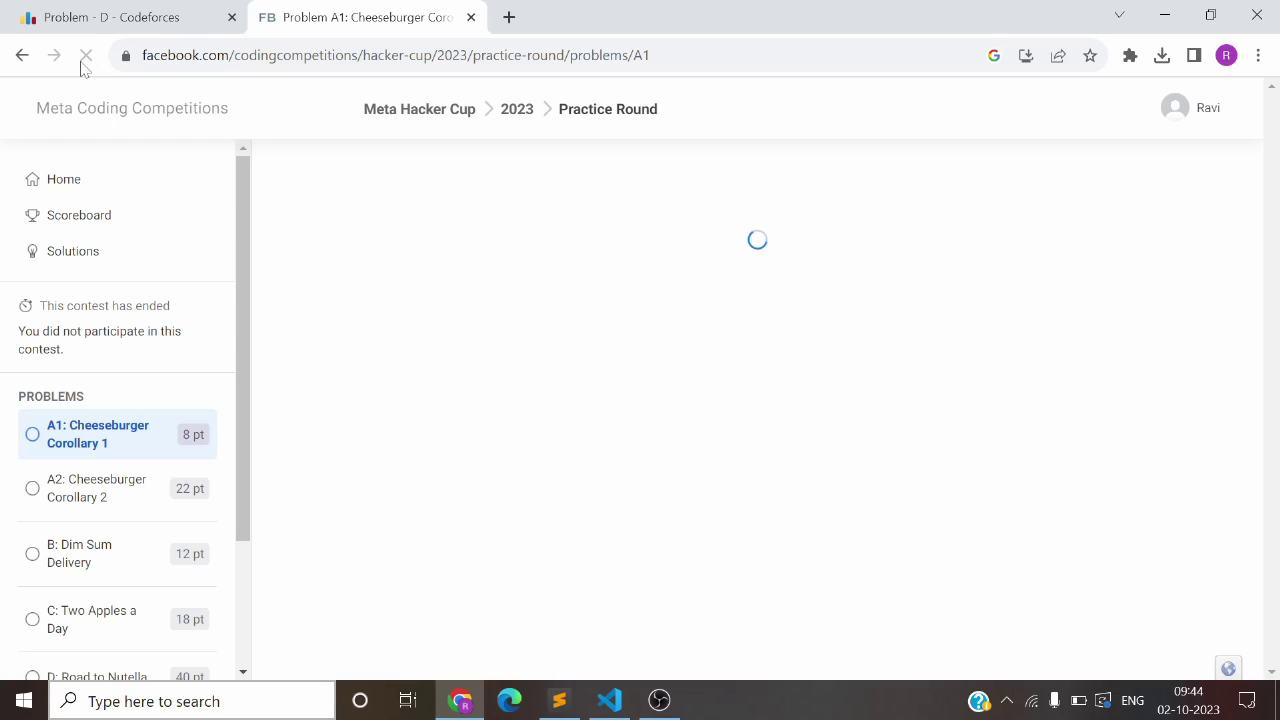
# Step: Glance at problems A2 and A1, then view the 2023 Practice Round home page and its recap
pyautogui.click(148, 510)
pyautogui.click(150, 456)
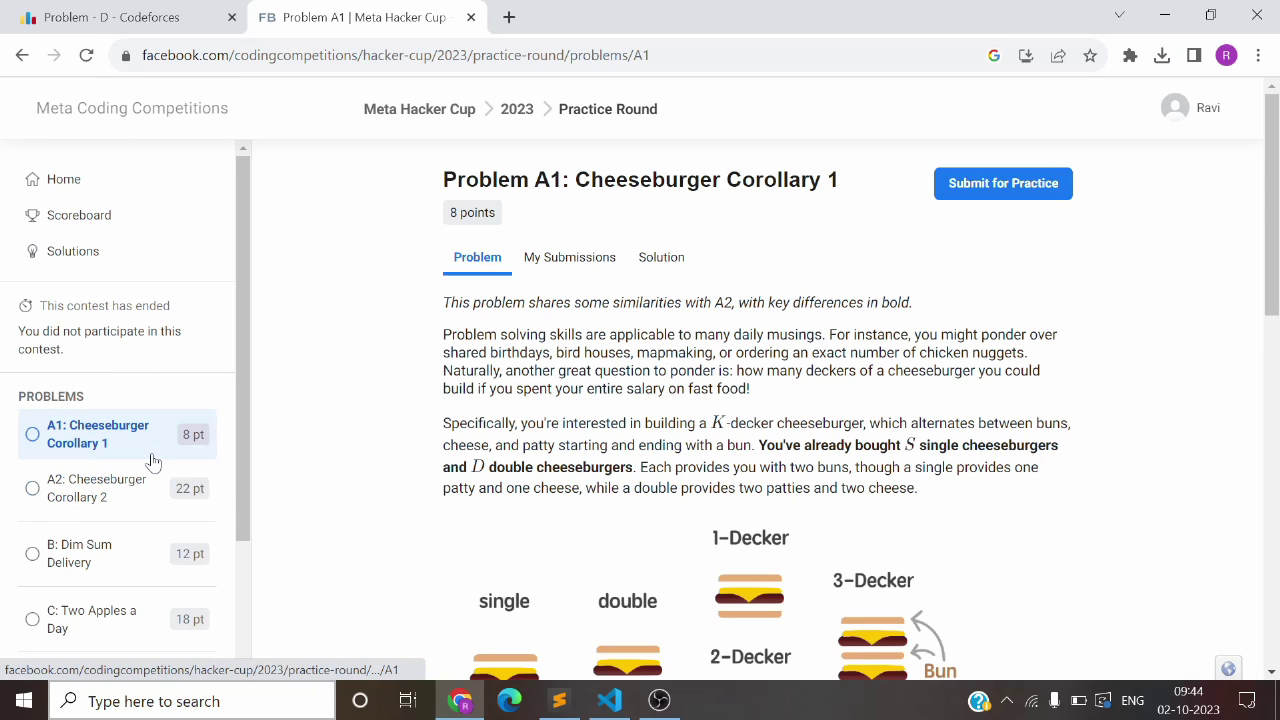
pyautogui.scroll(-12, 530, 457)
pyautogui.scroll(12, 530, 457)
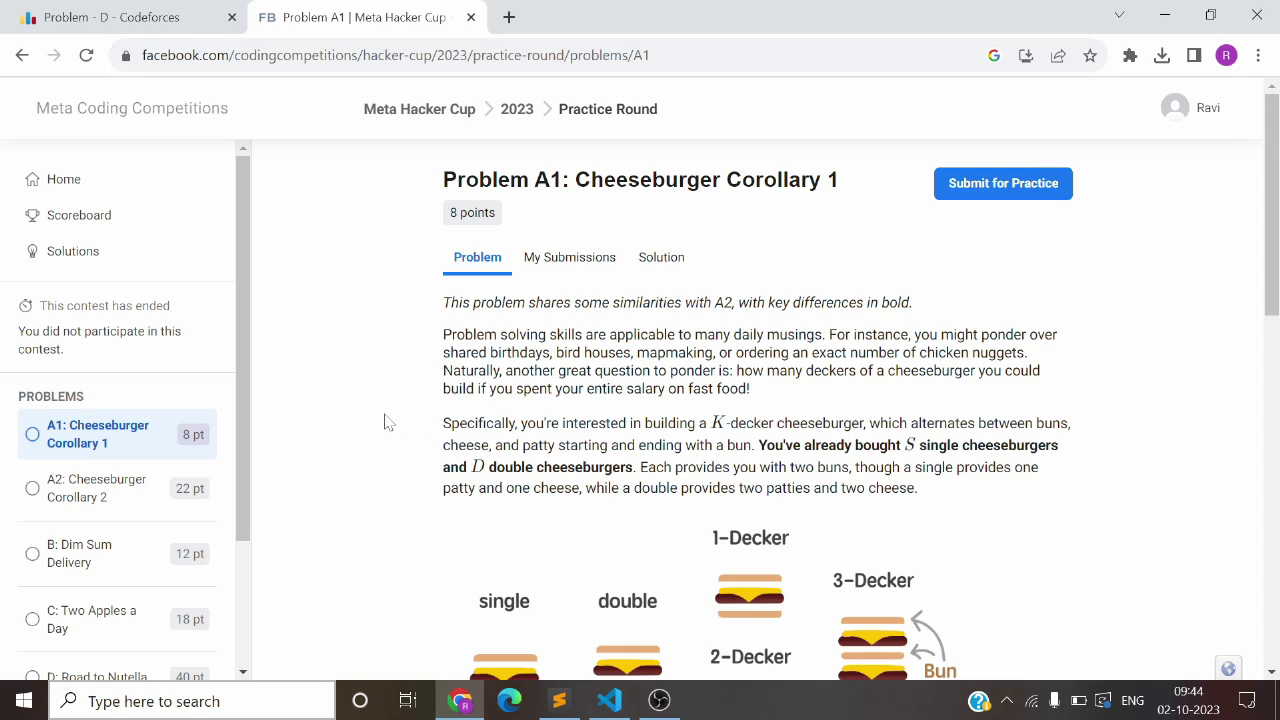
pyautogui.click(81, 189)
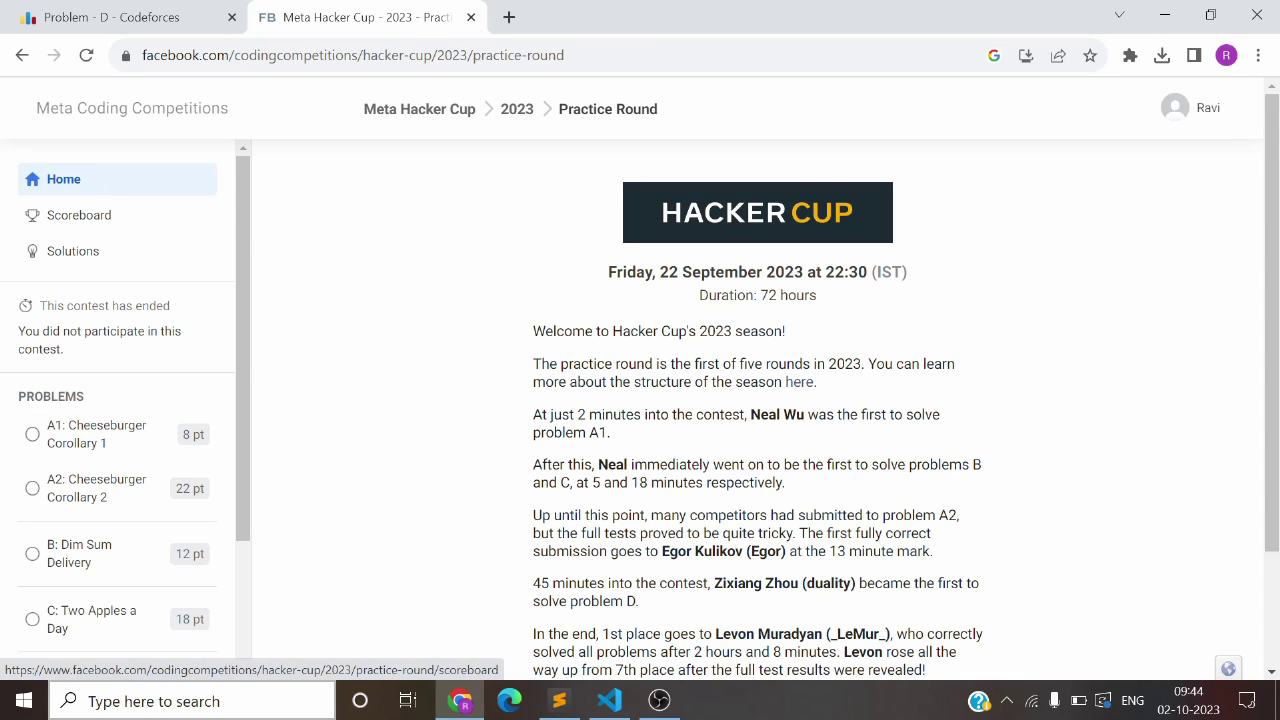
pyautogui.scroll(-2, 600, 478)
pyautogui.scroll(2, 600, 478)
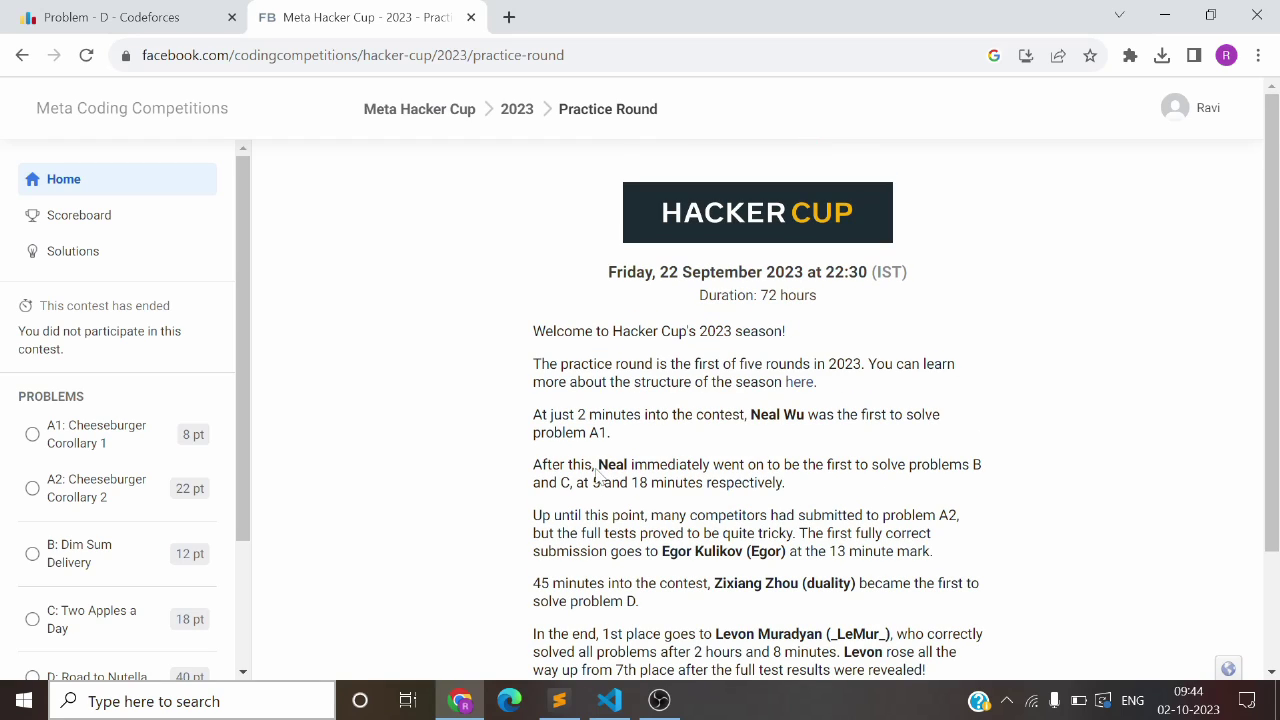